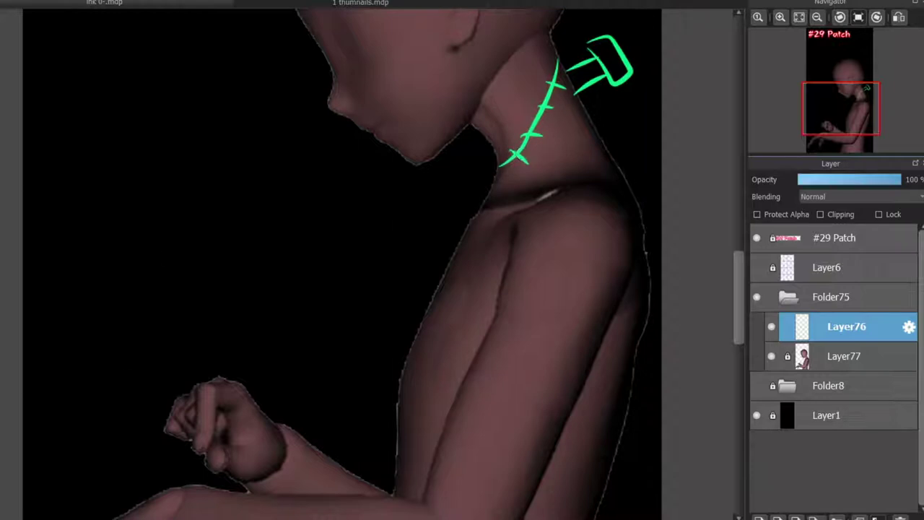
- Draw a curved green collar line across the base of the figure's neck
scroll(288, 239, down, 5)
scroll(385, 259, up, 5)
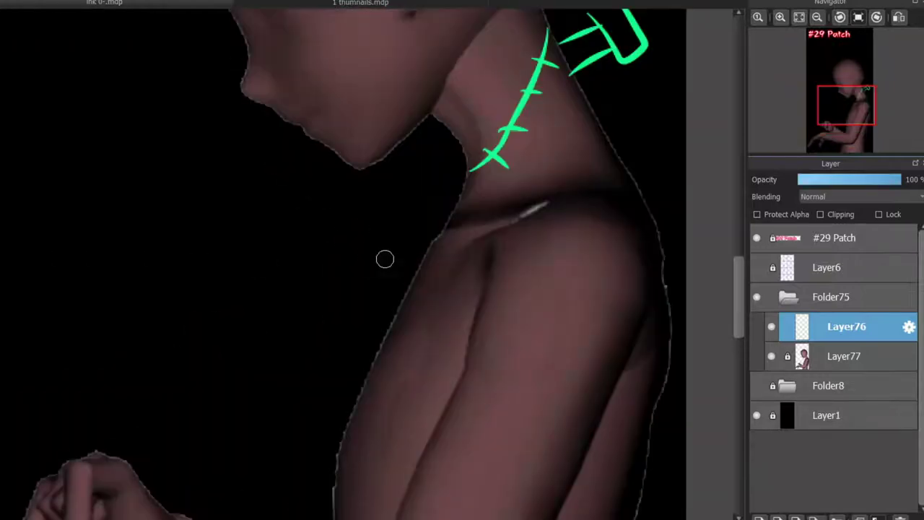
drag(447, 218, 603, 171)
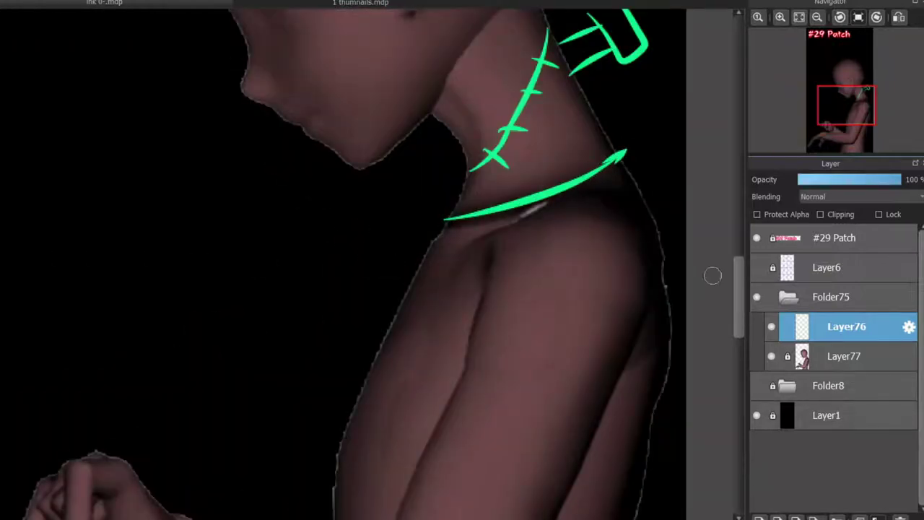
- Outline a loose short sleeve on the near arm, with a shoulder curve, two long sides, and an open hem above the elbow
scroll(713, 275, down, 5)
mouse_move(371, 365)
mouse_down()
mouse_move(516, 437)
mouse_move(407, 255)
mouse_move(465, 181)
mouse_up()
key(ctrl+z)
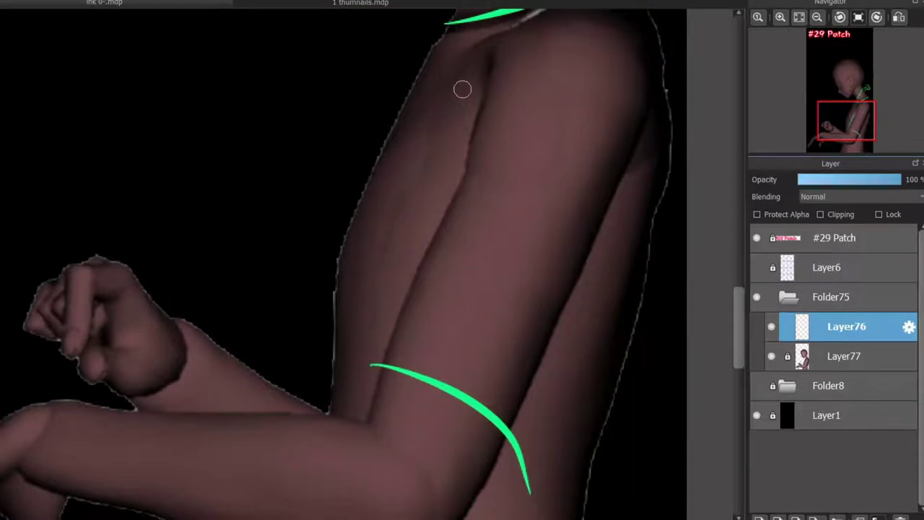
mouse_move(489, 58)
mouse_down()
mouse_move(354, 365)
mouse_move(491, 65)
mouse_move(636, 101)
mouse_up()
key(ctrl+z)
drag(531, 497, 586, 269)
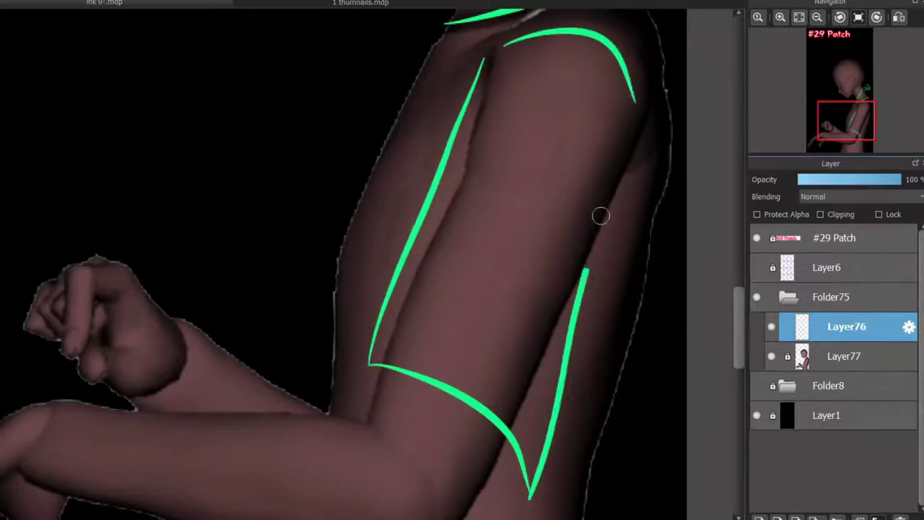
key(ctrl+z)
mouse_move(601, 215)
mouse_down()
mouse_move(645, 110)
mouse_move(520, 499)
mouse_move(429, 475)
mouse_up()
drag(369, 367, 383, 412)
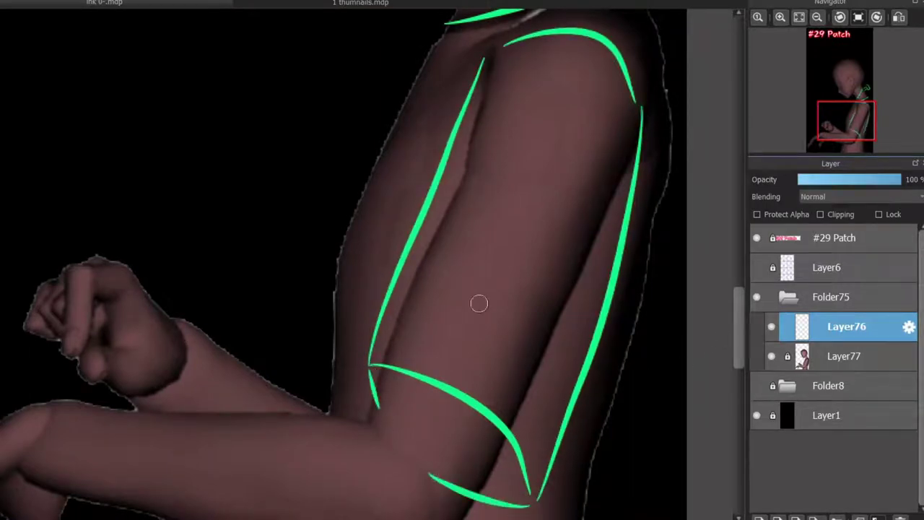
- Draw a four-sided patch on the upper sleeve with short cross-stitches along all of its edges
mouse_move(530, 367)
mouse_down()
mouse_move(435, 279)
mouse_move(520, 163)
mouse_up()
key(ctrl+z)
key(ctrl+z)
mouse_move(419, 317)
mouse_down()
mouse_move(546, 350)
mouse_move(592, 192)
mouse_up()
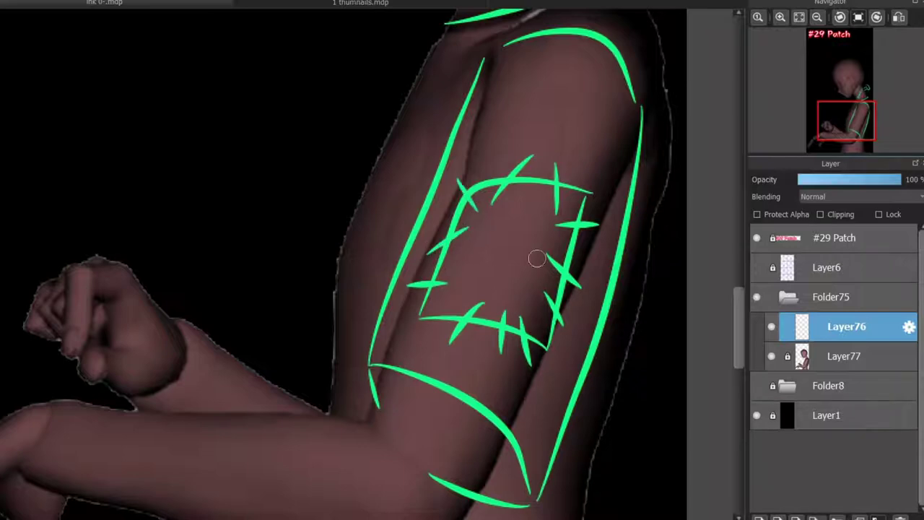
- Draw the back of the shirt as a long line from the rear of the collar to the canvas's bottom edge
scroll(712, 282, up, 4)
scroll(624, 149, down, 2)
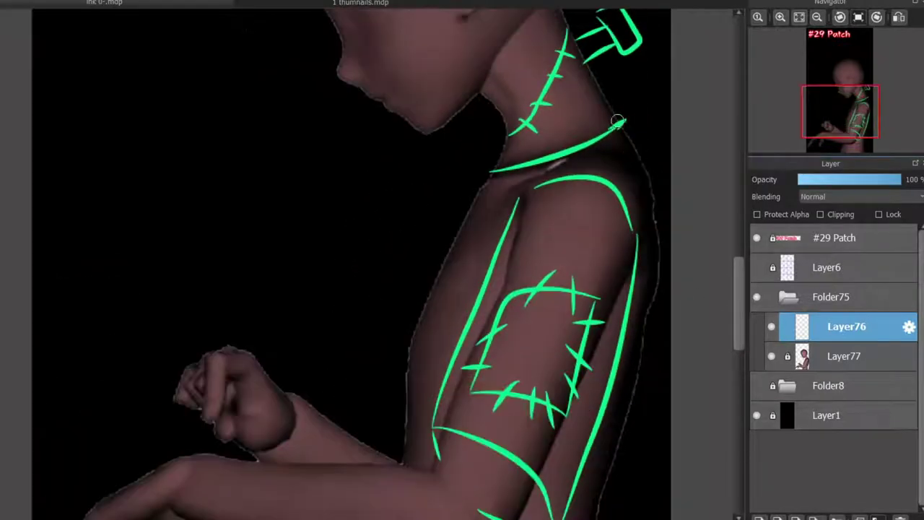
drag(621, 119, 657, 375)
scroll(653, 150, up, 2)
drag(652, 150, 638, 371)
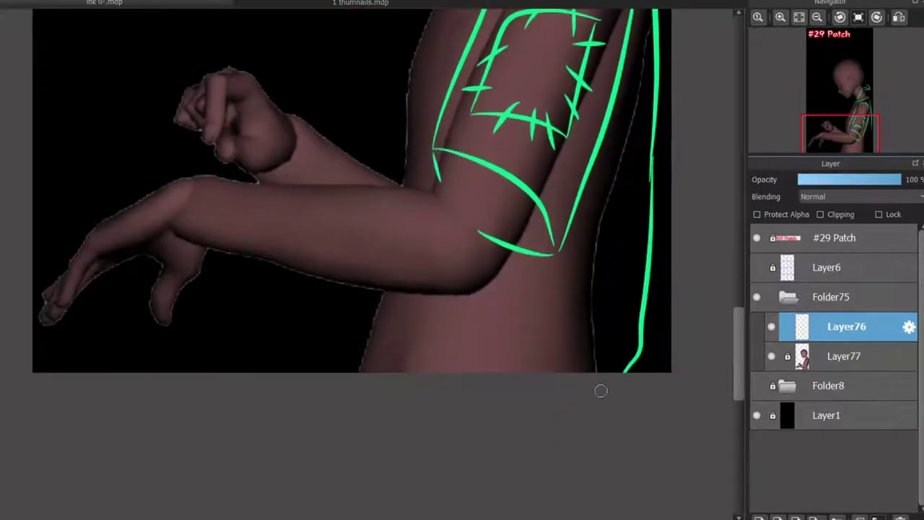
key(ctrl+z)
drag(645, 161, 638, 371)
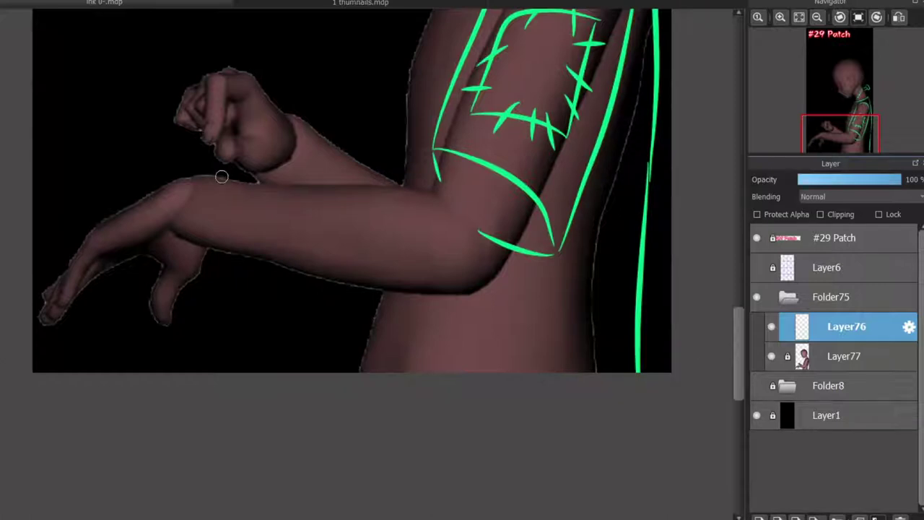
- Draw a curved seam with two cross-stitches around the near wrist and a short line at the far hand
drag(222, 177, 257, 254)
drag(241, 227, 222, 244)
scroll(219, 204, up, 1)
drag(219, 134, 218, 109)
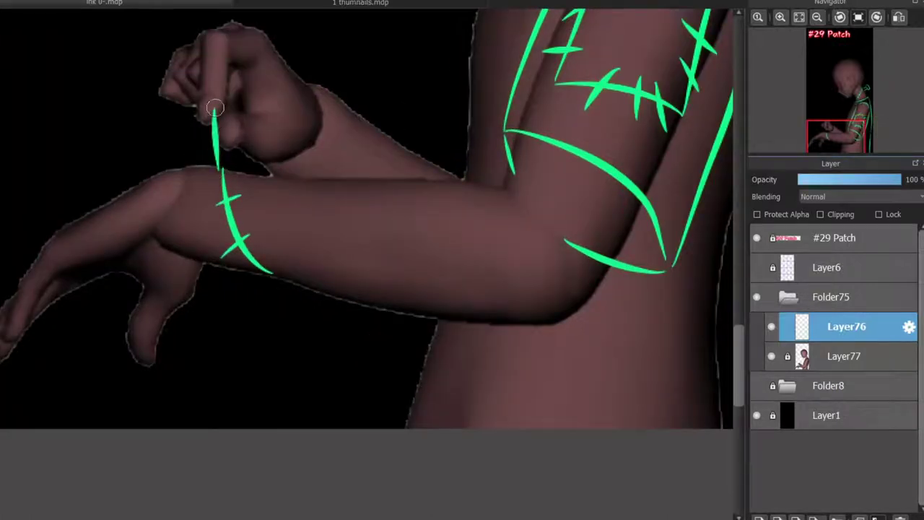
- Draw a diagonal seam with three cross-stitches across the middle of the near forearm
drag(383, 182, 435, 306)
key(ctrl+z)
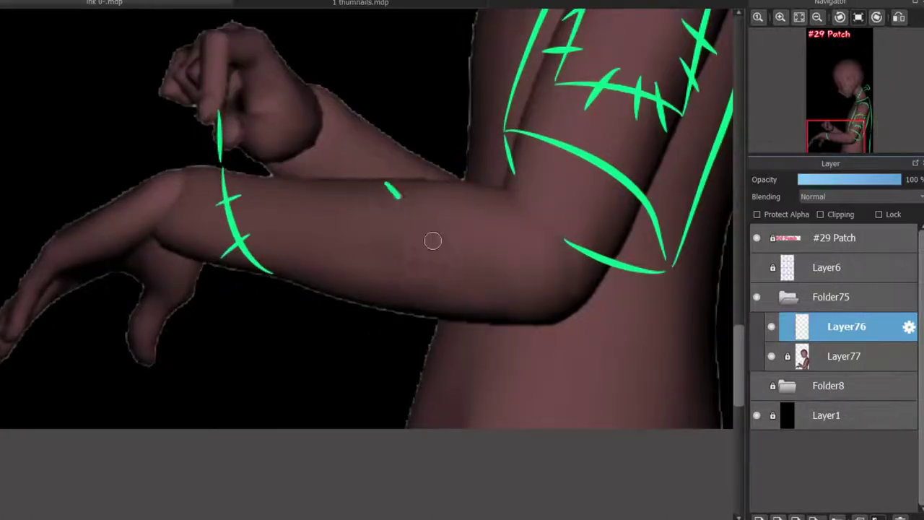
drag(386, 184, 473, 314)
drag(405, 202, 385, 216)
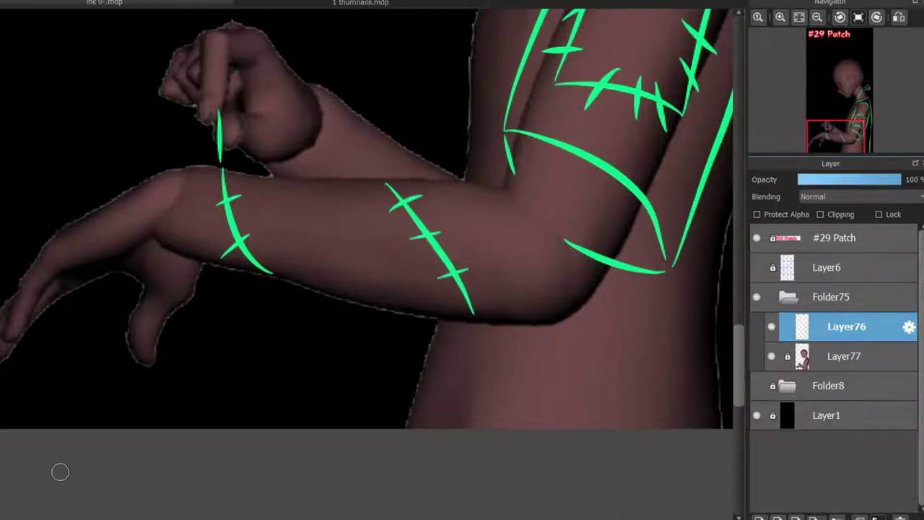
- Draw long pointed bangs hanging over the forehead and eye, down to the nose
scroll(693, 312, down, 2)
drag(692, 312, 505, 469)
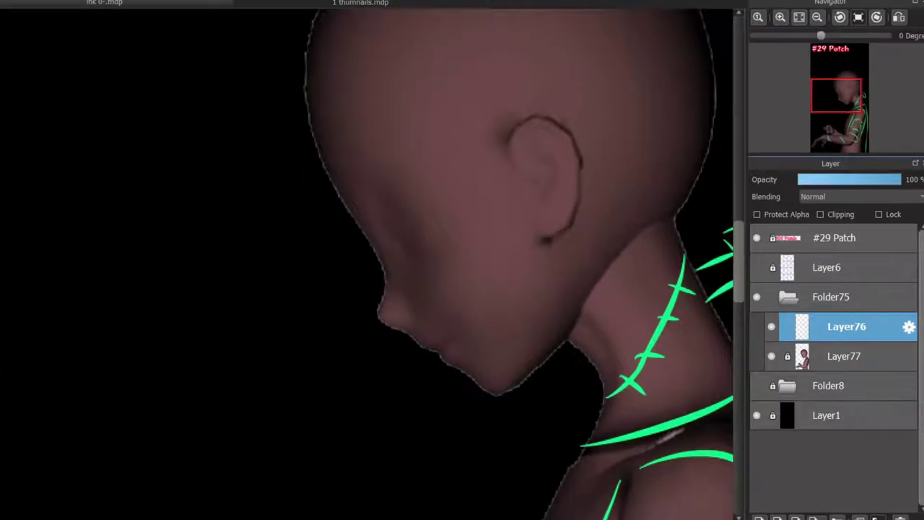
scroll(506, 289, up, 2)
mouse_move(297, 253)
mouse_down()
mouse_move(275, 439)
mouse_move(249, 469)
mouse_up()
mouse_move(245, 474)
mouse_down()
mouse_move(266, 298)
mouse_move(186, 403)
mouse_up()
drag(194, 392, 196, 256)
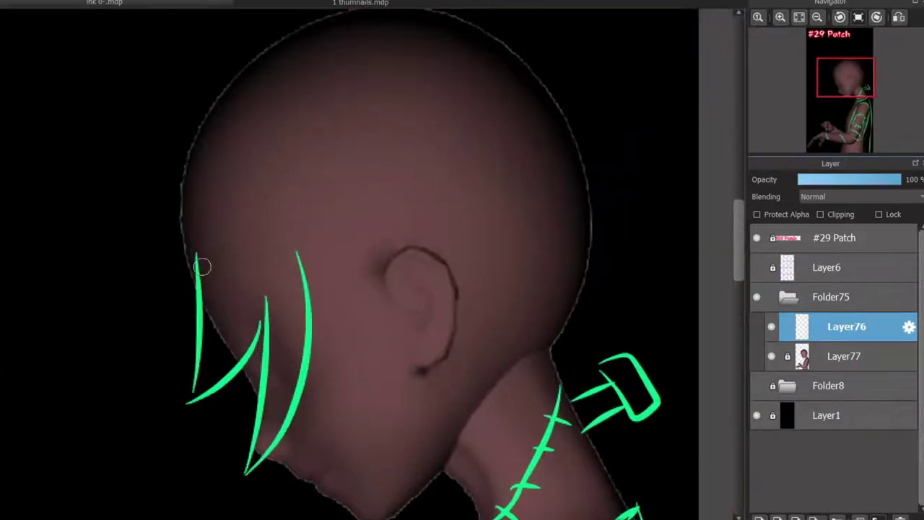
- Draw pointed side locks over the cheek, the ear and the back of the head
drag(303, 266, 451, 328)
key(ctrl+z)
drag(316, 334, 280, 157)
drag(298, 224, 381, 324)
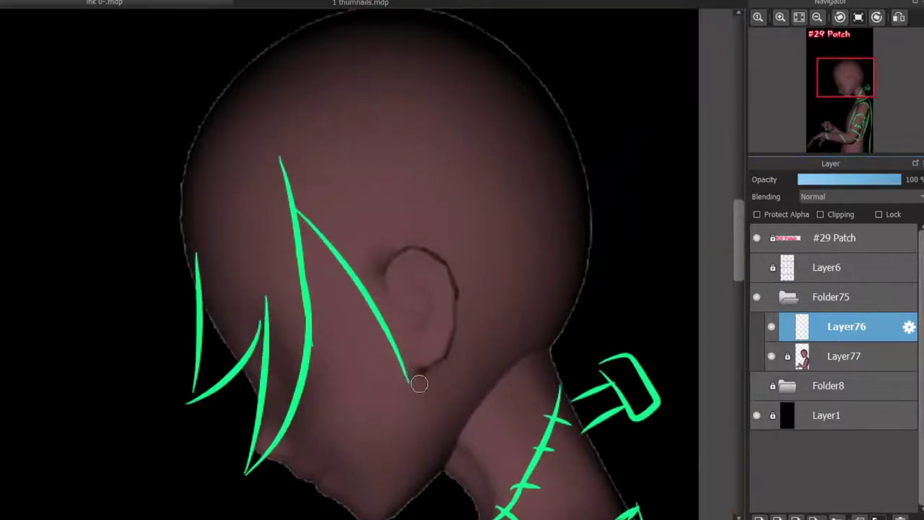
drag(419, 382, 429, 397)
mouse_move(432, 397)
mouse_down()
mouse_move(393, 156)
mouse_move(589, 340)
mouse_move(517, 137)
mouse_up()
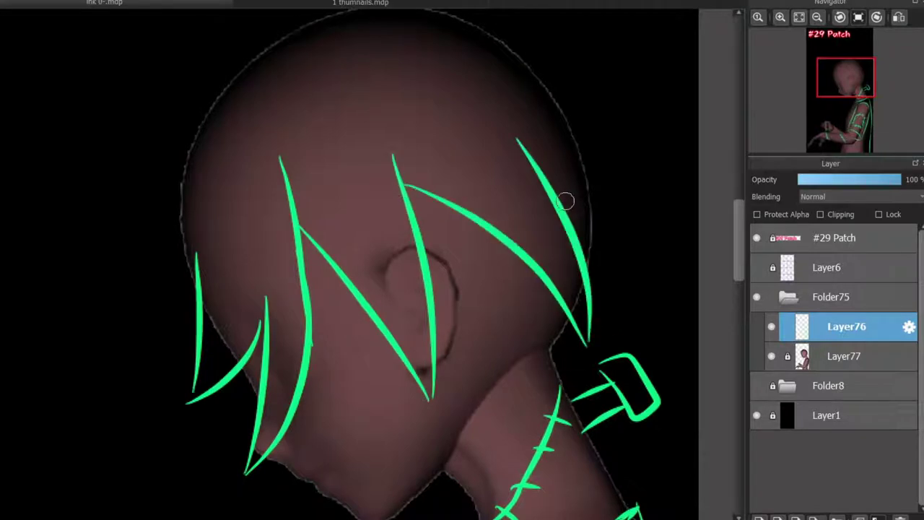
- Outline the outer hair with a rear lock, a front lock, a crown curve and a curved strand in front of the forehead
drag(567, 209, 509, 54)
drag(193, 266, 124, 329)
scroll(720, 262, up, 3)
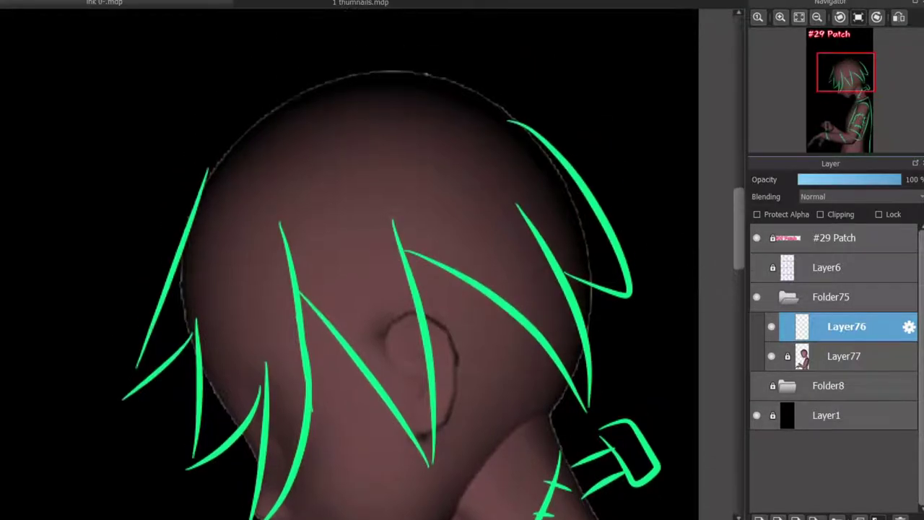
mouse_move(125, 398)
mouse_down()
mouse_move(284, 114)
mouse_move(509, 92)
mouse_move(324, 77)
mouse_move(531, 126)
mouse_up()
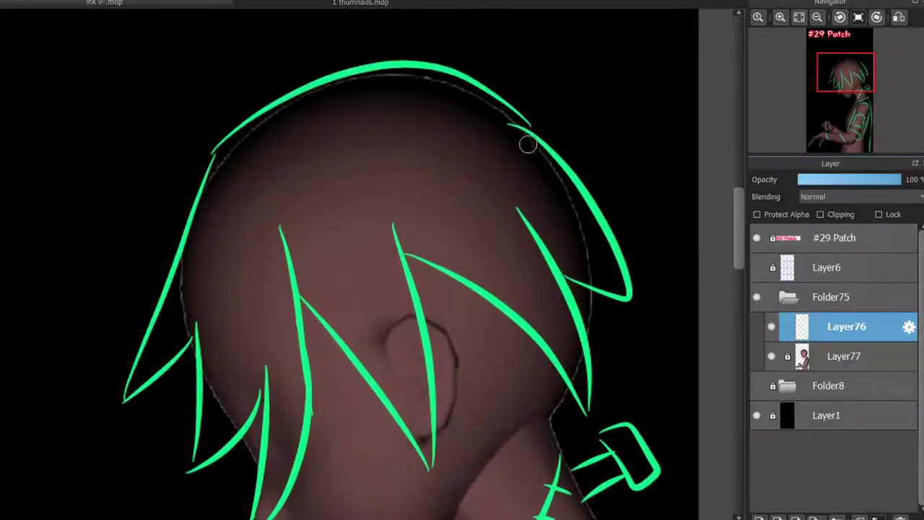
drag(210, 239, 78, 309)
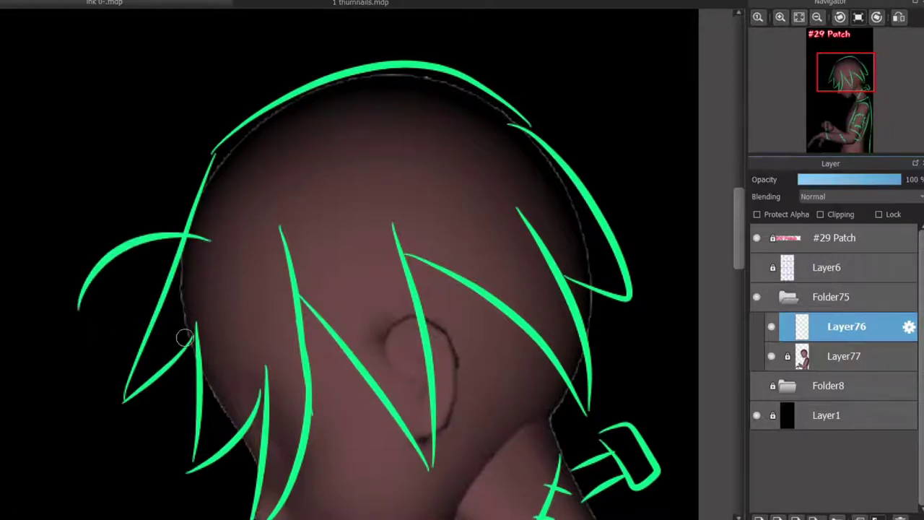
- Draw a stitched scar at the mouth corner, plus the lower face, jaw and front neck outlines
scroll(728, 267, down, 10)
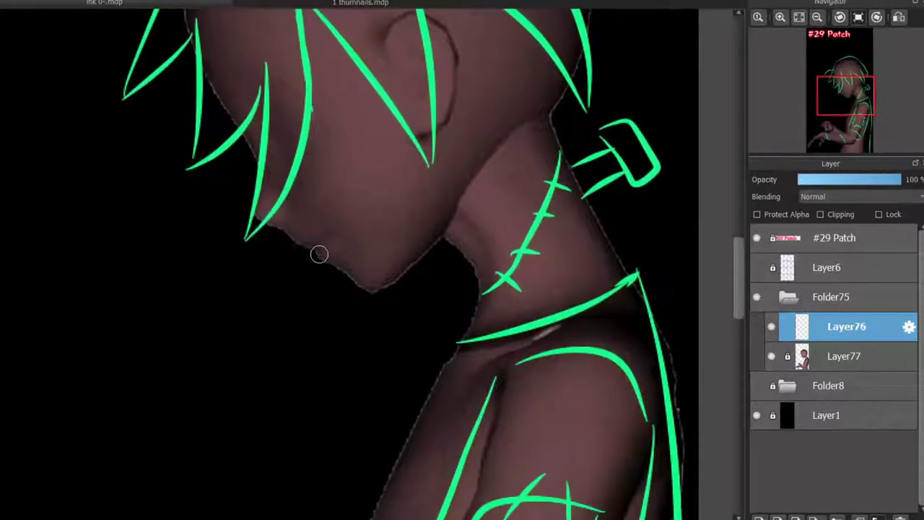
drag(319, 254, 368, 203)
drag(322, 234, 344, 245)
mouse_move(265, 225)
mouse_down()
mouse_move(398, 258)
mouse_move(455, 222)
mouse_move(477, 339)
mouse_up()
key(ctrl+z)
mouse_move(444, 223)
mouse_down()
mouse_move(474, 310)
mouse_move(468, 341)
mouse_up()
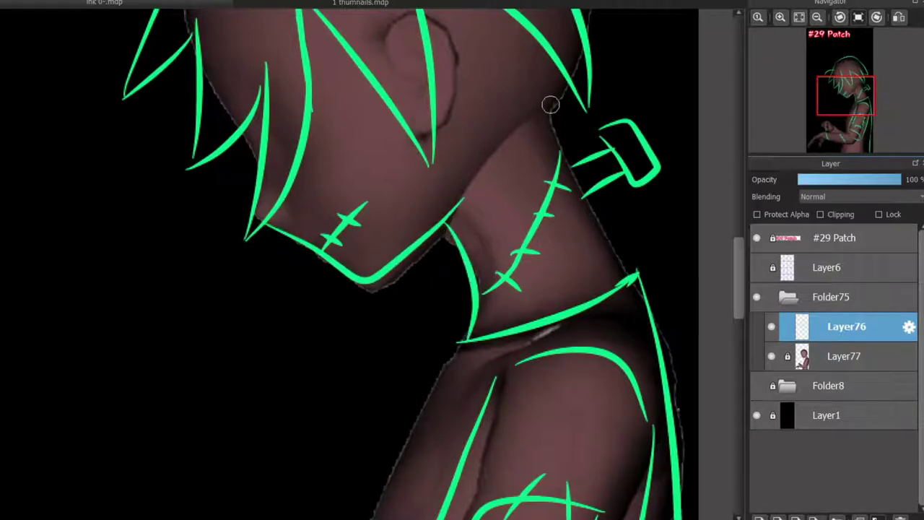
- Draw a pointed lock from the ear to the nape and a small spike of hair at the back of the head
drag(436, 40, 552, 102)
drag(426, 44, 535, 114)
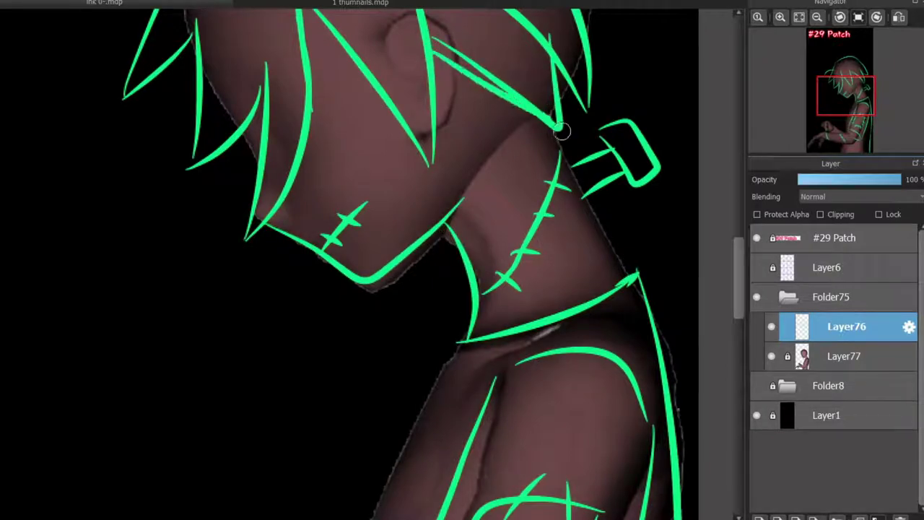
key(ctrl+z)
key(ctrl+z)
mouse_move(434, 62)
mouse_down()
mouse_move(560, 130)
mouse_move(553, 56)
mouse_up()
key(ctrl+z)
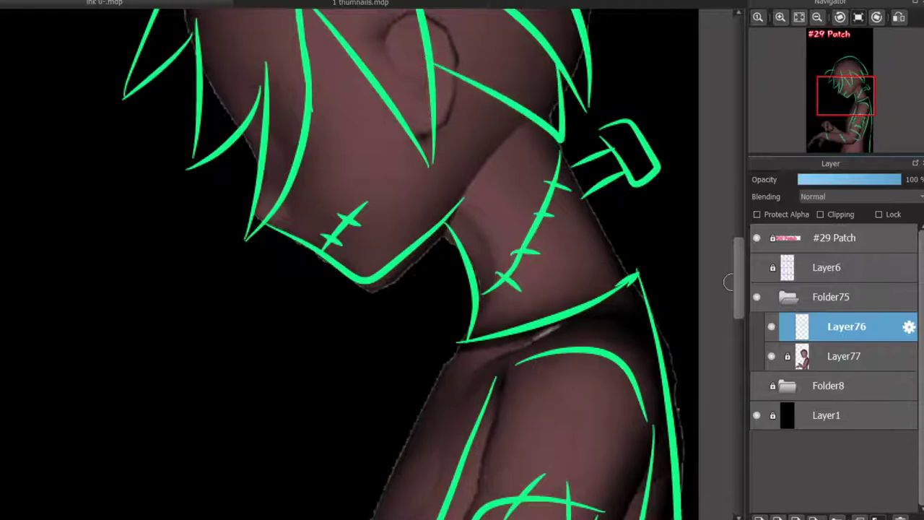
scroll(577, 122, up, 5)
scroll(728, 260, down, 4)
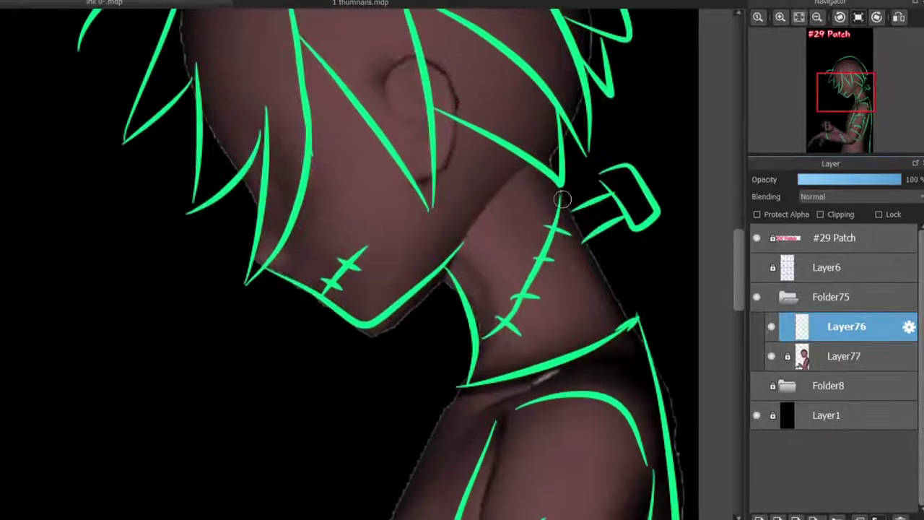
- Draw the front of the shirt from the collar down past the forearm to the canvas's bottom edge
scroll(728, 257, down, 9)
drag(451, 31, 345, 357)
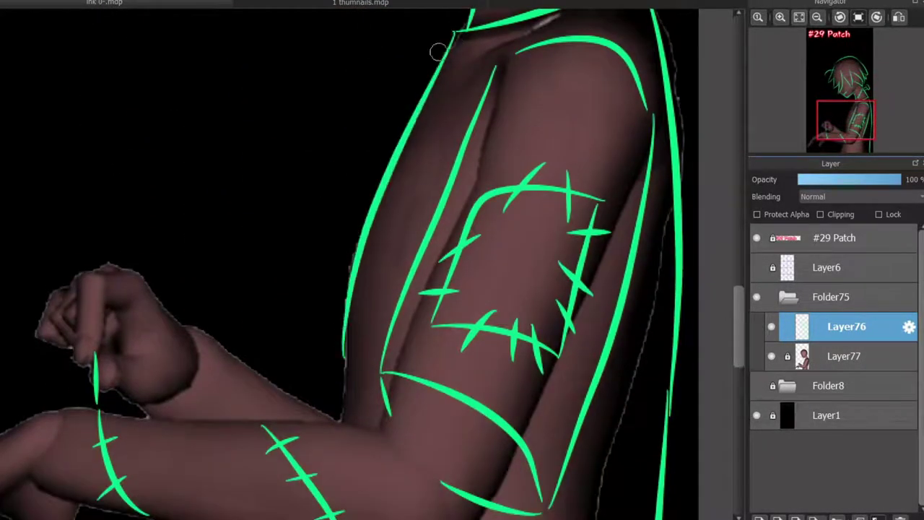
key(ctrl+z)
scroll(438, 41, down, 2)
key(ctrl+y)
key(ctrl+z)
drag(433, 124, 374, 349)
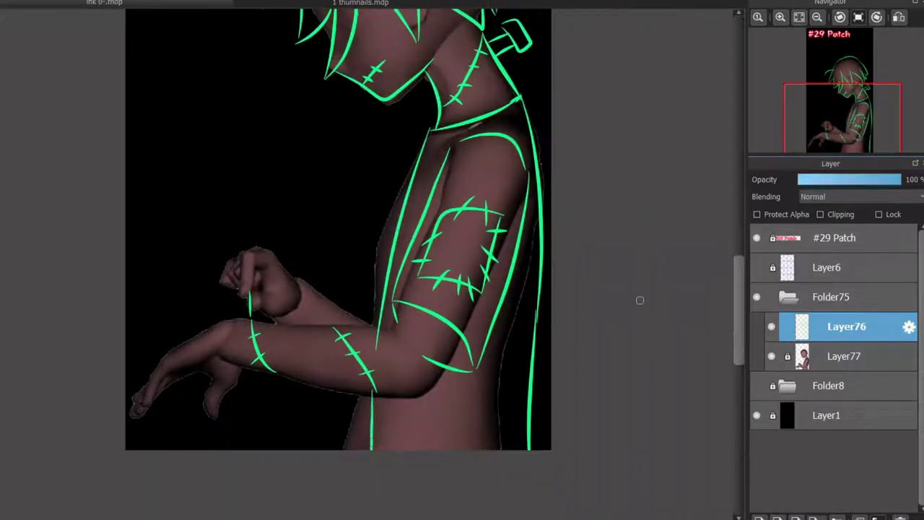
- Draw two curved lines meeting in a point in the empty area in front of the chin
scroll(725, 261, up, 5)
scroll(281, 245, up, 3)
drag(396, 209, 293, 269)
mouse_move(402, 216)
mouse_down()
mouse_move(361, 308)
mouse_move(322, 330)
mouse_up()
- Draw a rose centre in front of the face as a circle with an inner ring and short connecting side lines
scroll(289, 253, left, 3)
drag(261, 229, 311, 272)
key(ctrl+z)
mouse_move(219, 227)
mouse_down()
mouse_move(271, 197)
mouse_move(261, 201)
mouse_move(320, 273)
mouse_up()
mouse_move(287, 307)
mouse_down()
mouse_move(331, 336)
mouse_move(332, 329)
mouse_up()
key(ctrl+z)
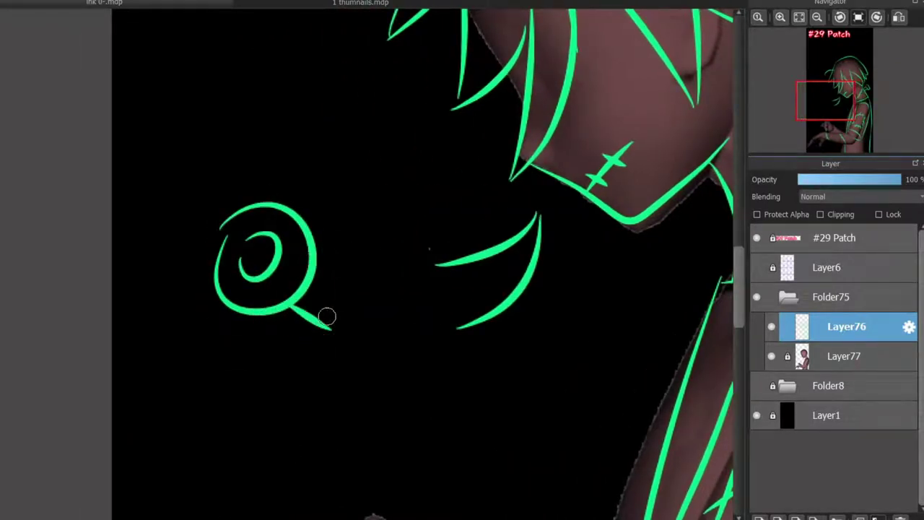
key(ctrl+z)
key(ctrl+z)
drag(278, 312, 325, 336)
- Draw the curved inner folds of the rose beside its round centre
mouse_move(319, 250)
mouse_down()
mouse_move(342, 260)
mouse_move(324, 369)
mouse_up()
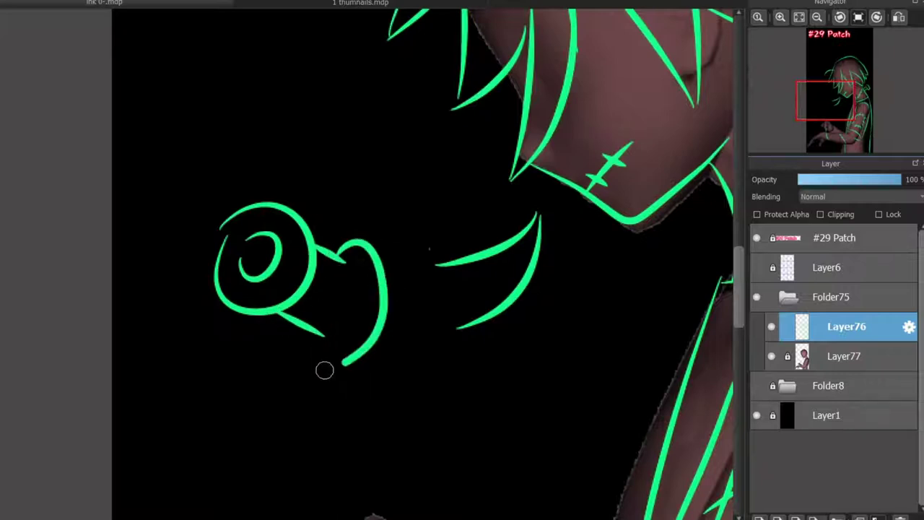
key(ctrl+z)
drag(354, 240, 306, 351)
key(ctrl+z)
mouse_move(334, 253)
mouse_down()
mouse_move(327, 336)
mouse_move(330, 289)
mouse_up()
key(ctrl+z)
drag(352, 197, 330, 282)
key(ctrl+z)
drag(333, 211, 325, 320)
key(ctrl+z)
key(ctrl+z)
- Surround the rose centre with a ring of rounded outer petals joining the pointed shape near the chin
drag(386, 180, 439, 249)
drag(359, 176, 256, 140)
drag(267, 143, 174, 217)
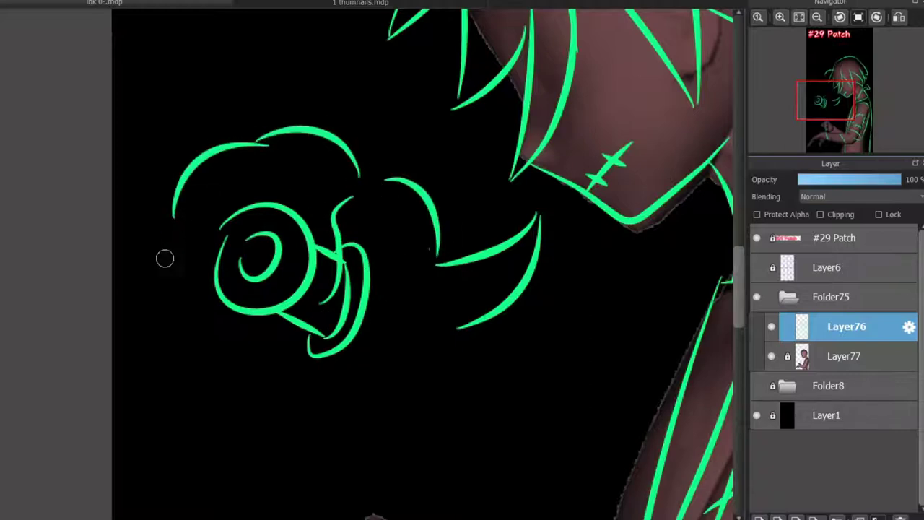
drag(166, 257, 213, 353)
mouse_move(220, 371)
mouse_down()
mouse_move(314, 394)
mouse_move(418, 352)
mouse_up()
drag(427, 361, 459, 348)
scroll(327, 254, down, 3)
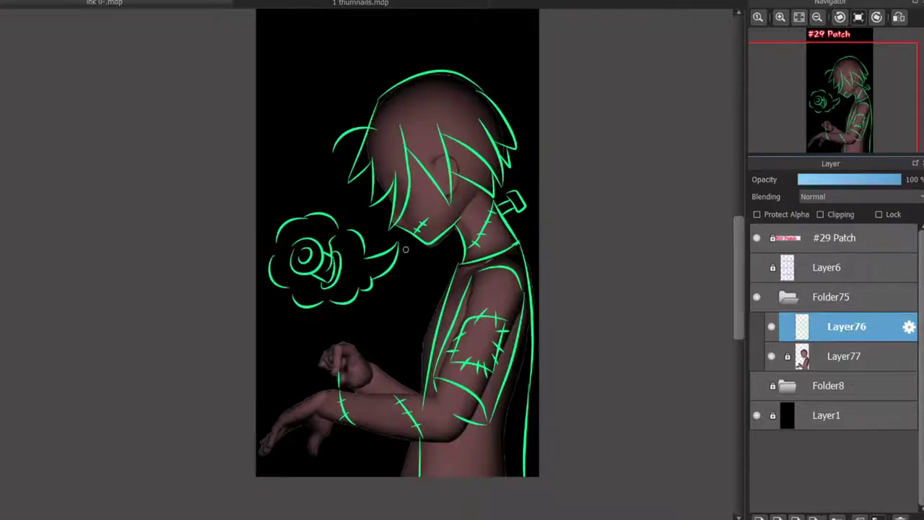
- Draw a diagonal seam with three cross-stitches across the lower back of the shirt
scroll(405, 249, up, 5)
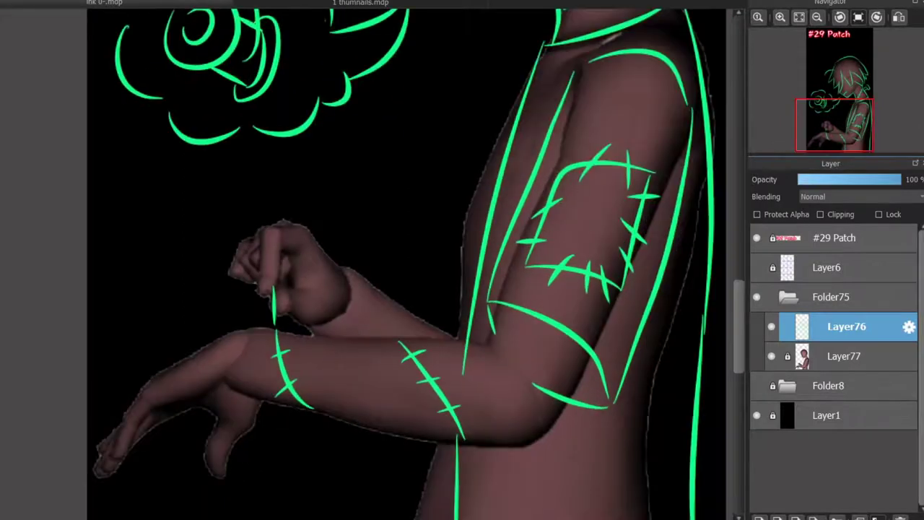
mouse_move(695, 517)
mouse_down()
mouse_move(537, 458)
mouse_move(625, 337)
mouse_up()
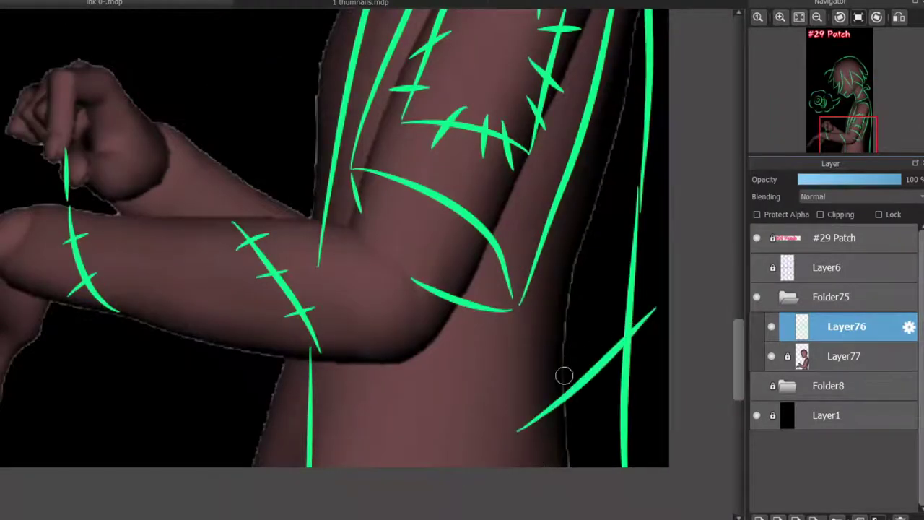
key(ctrl+z)
drag(638, 245, 483, 465)
drag(488, 418, 542, 432)
drag(550, 377, 552, 426)
drag(551, 354, 601, 365)
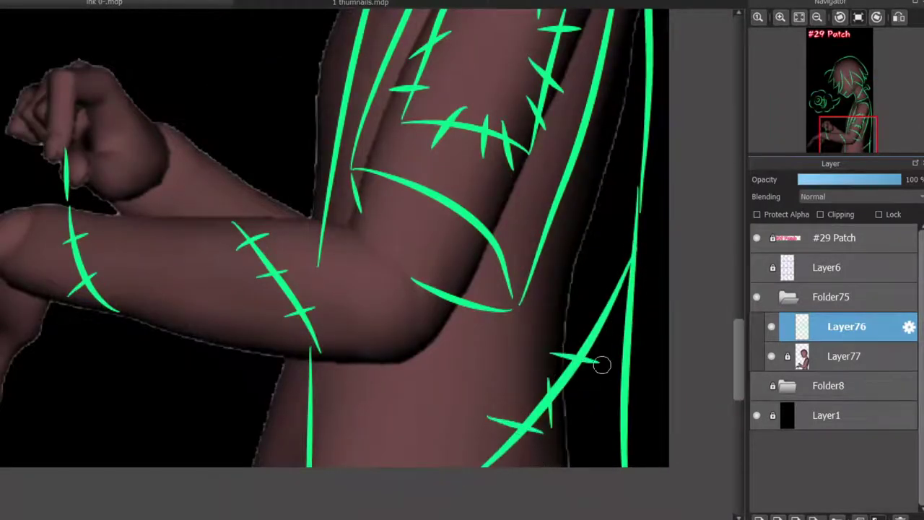
- Draw a curved cowlick strand rising from the crown of the head and bending forward
drag(738, 343, 738, 242)
scroll(681, 294, down, 2)
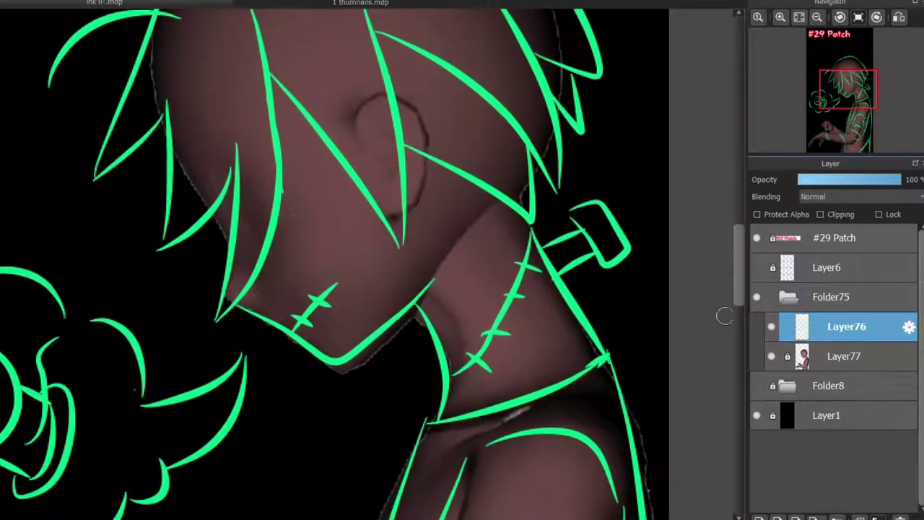
scroll(724, 315, up, 5)
drag(309, 81, 396, 194)
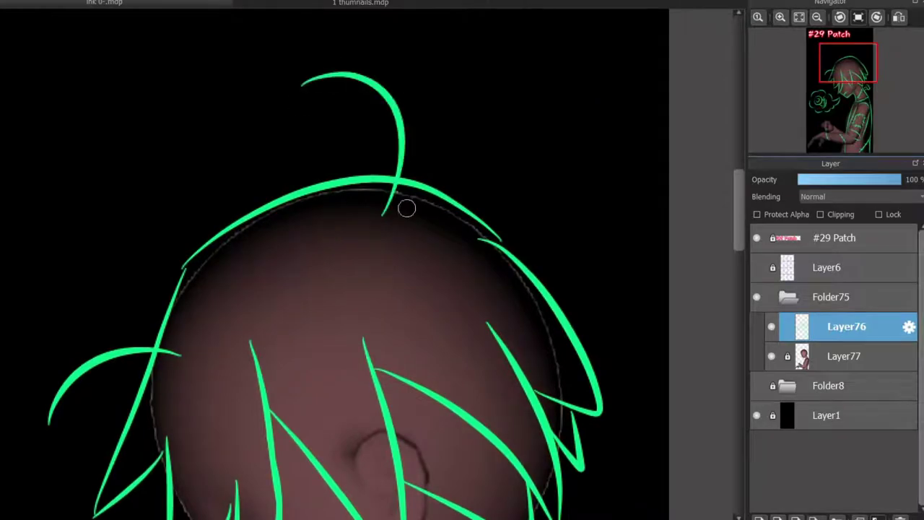
- Add a second, wider curve behind the cowlick strand to close it into a pointed tuft
drag(302, 85, 383, 213)
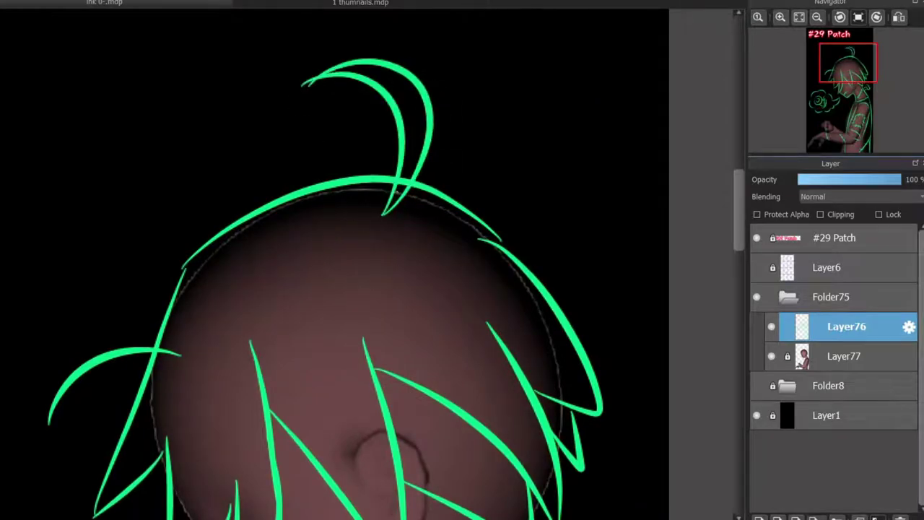
- Try outlining the elbow and the underside of the forearm in green, and undo the strokes
scroll(726, 275, down, 10)
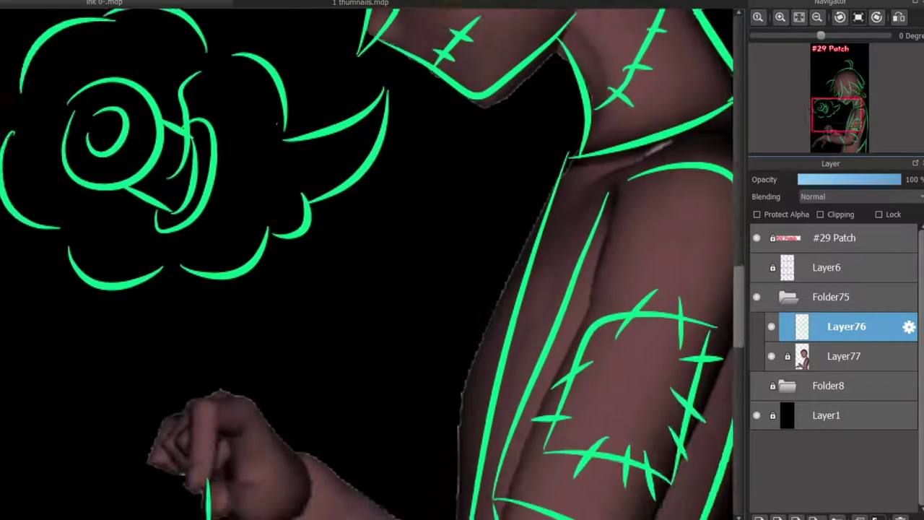
scroll(727, 274, down, 3)
scroll(726, 274, up, 5)
scroll(726, 274, down, 1)
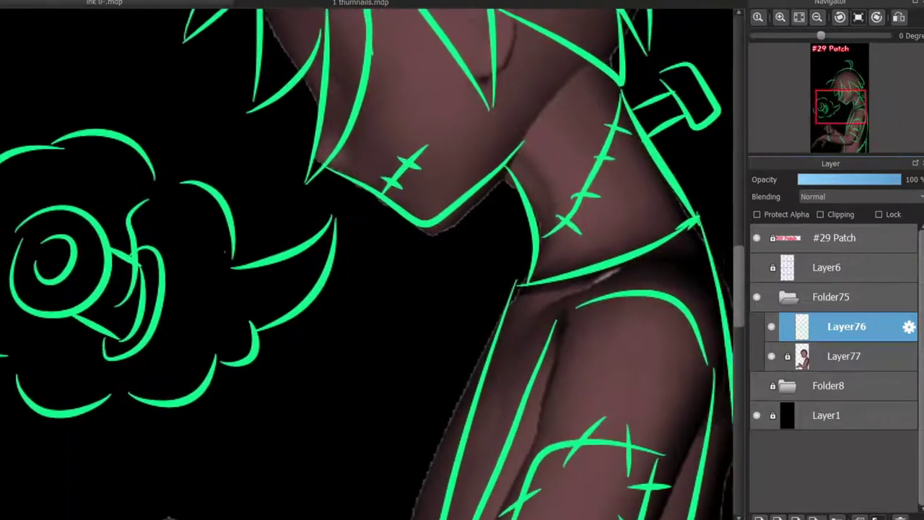
scroll(486, 368, up, 3)
scroll(485, 368, down, 8)
scroll(485, 369, up, 2)
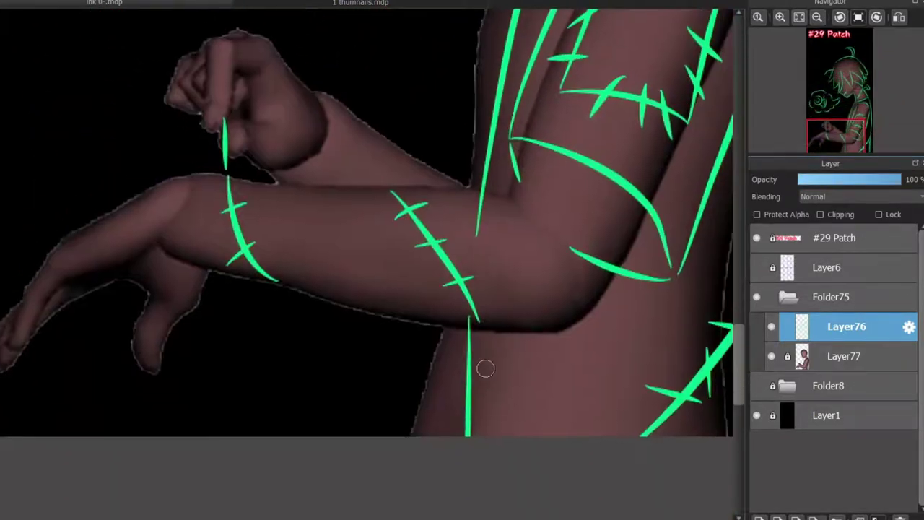
drag(522, 337, 625, 217)
key(ctrl+z)
mouse_move(570, 334)
mouse_down()
mouse_move(646, 209)
mouse_move(497, 334)
mouse_up()
key(ctrl+z)
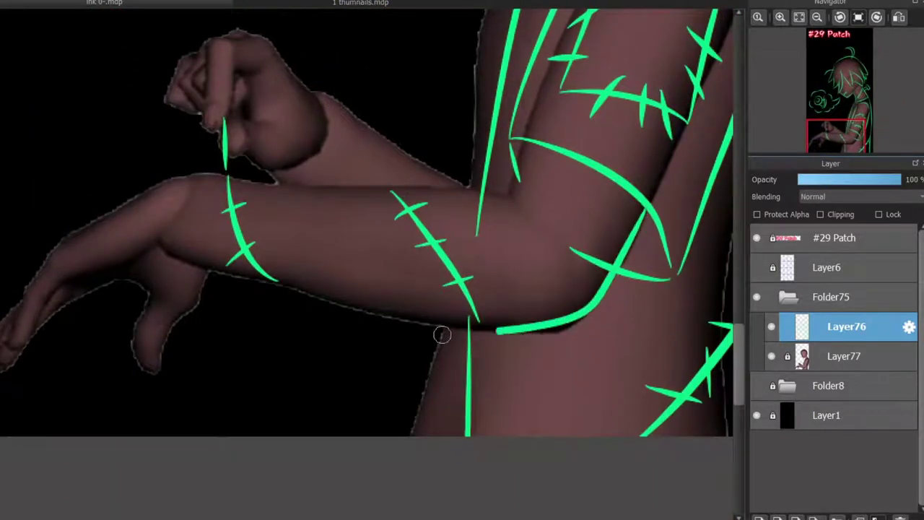
key(ctrl+z)
drag(271, 279, 567, 324)
key(ctrl+z)
drag(645, 204, 338, 325)
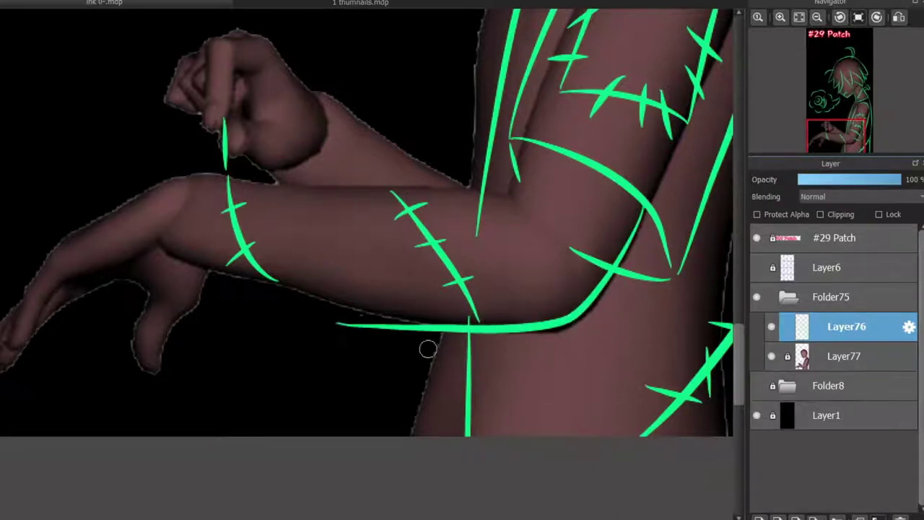
mouse_move(193, 267)
mouse_down()
mouse_move(305, 309)
mouse_move(469, 329)
mouse_up()
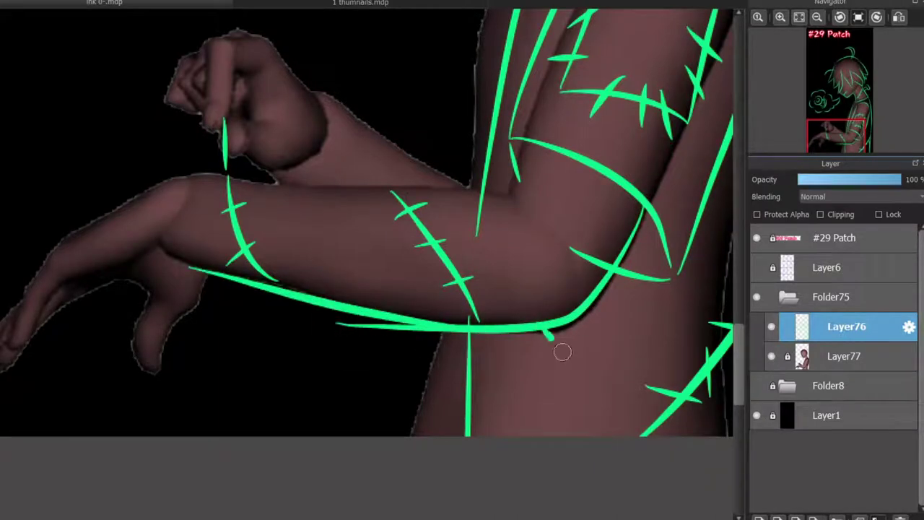
drag(562, 352, 538, 383)
key(ctrl+z)
key(ctrl+z)
key(ctrl+z)
key(ctrl+z)
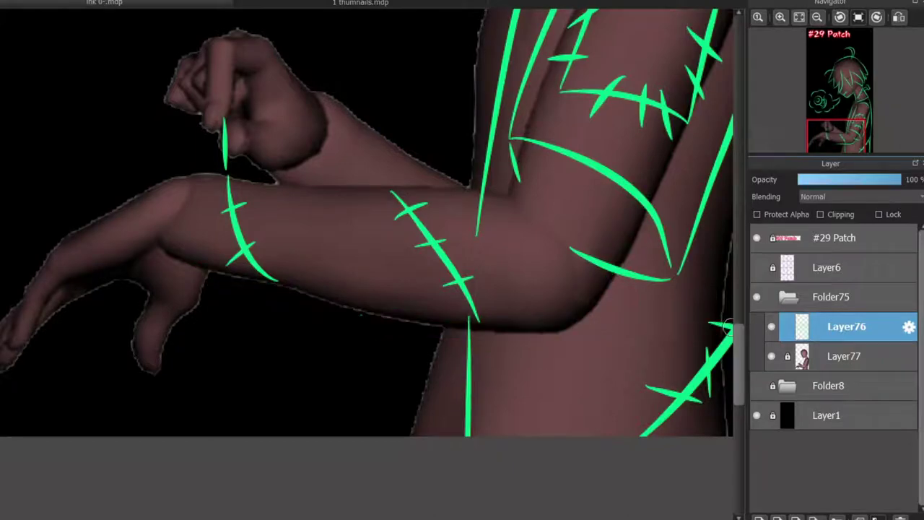
- Select the whole rose with combined rectangular selections, move it slightly closer to the body and deselect it
scroll(725, 327, up, 10)
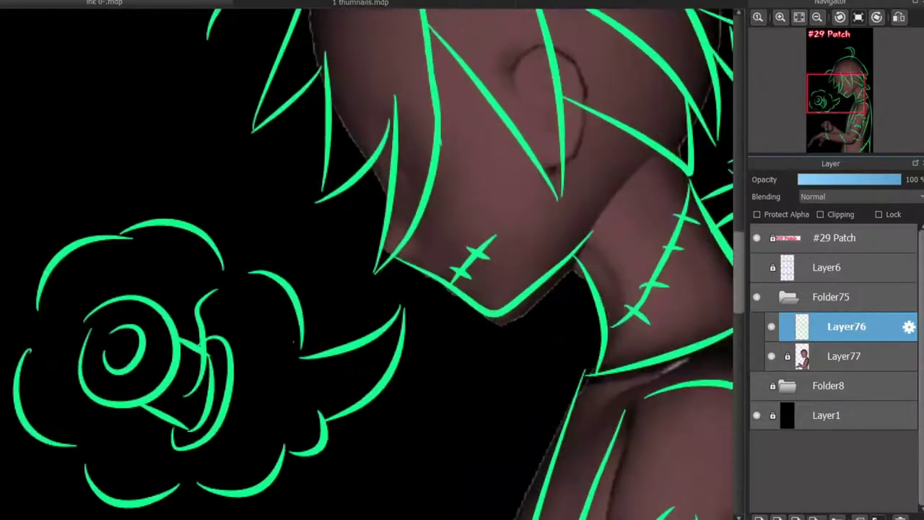
scroll(463, 335, down, 5)
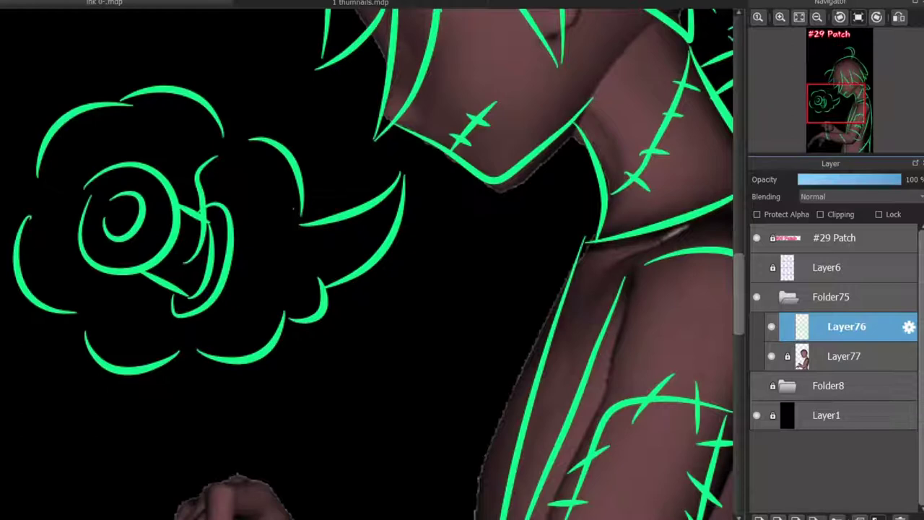
drag(316, 163, 418, 293)
drag(330, 123, 130, 276)
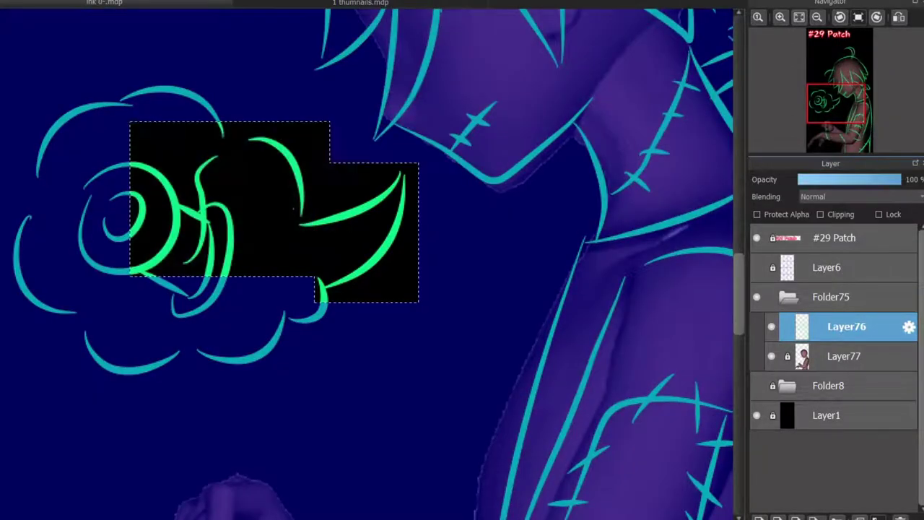
mouse_move(233, 45)
mouse_down()
mouse_move(0, 358)
mouse_move(0, 412)
mouse_up()
drag(159, 243, 441, 376)
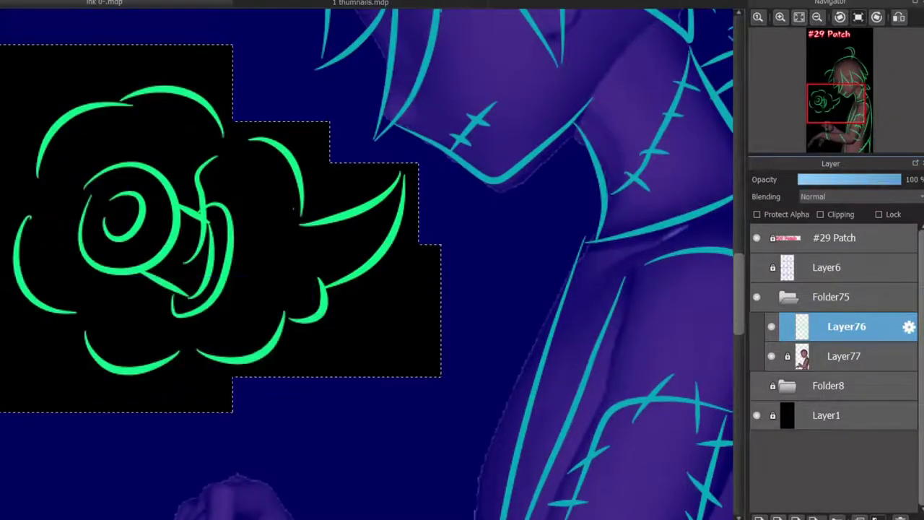
drag(217, 217, 259, 238)
key(ctrl+d)
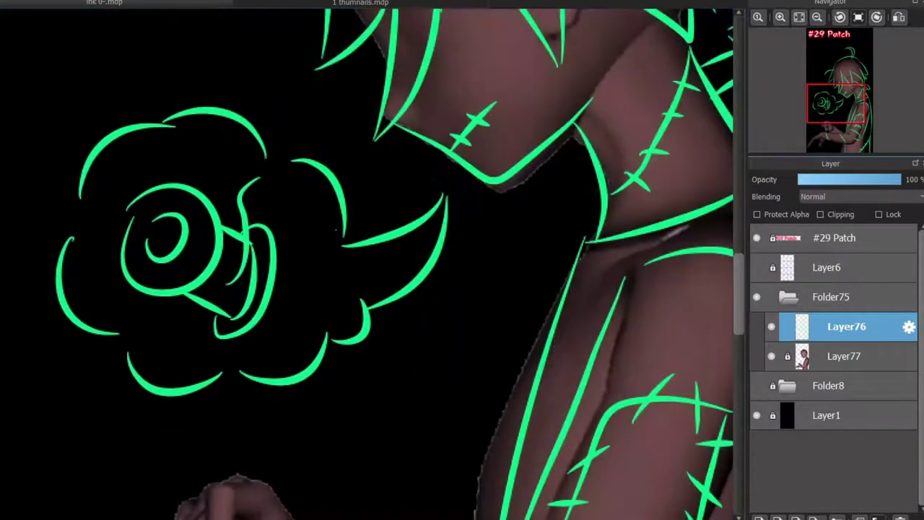
- Set the body reference layer's opacity to 51% and the green sketch layer's to 41%, and lock the sketch layer
scroll(368, 260, down, 5)
click(844, 356)
click(857, 179)
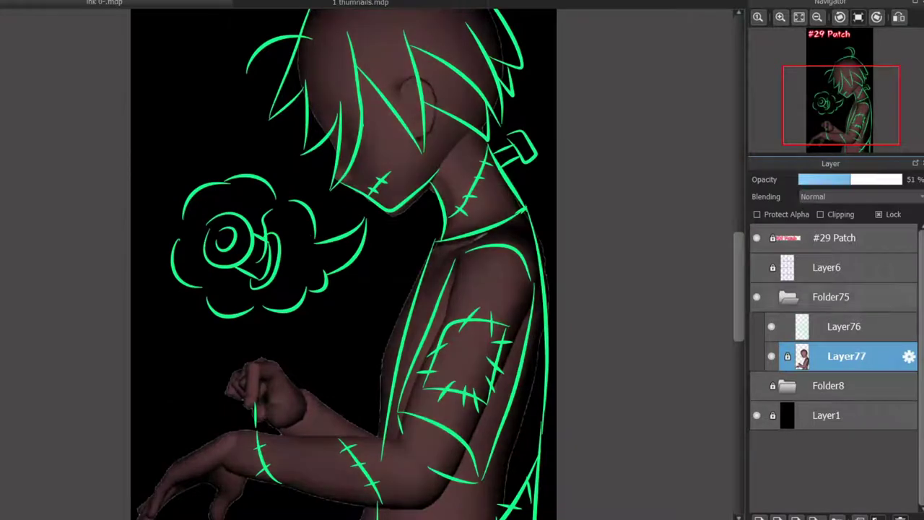
click(846, 326)
scroll(368, 260, up, 2)
drag(856, 179, 840, 180)
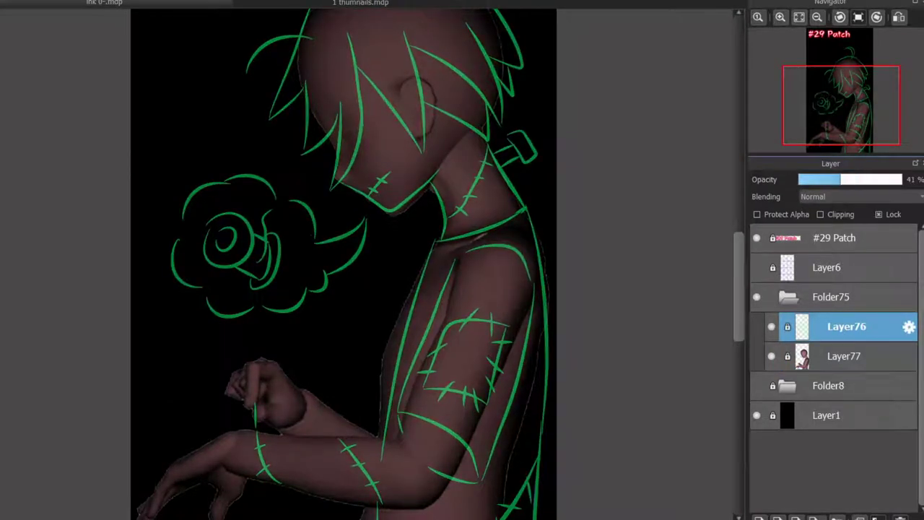
- Add a new layer above the sketch and ink in white the long pointed bang hanging in front of the face
key(ctrl+shift+n)
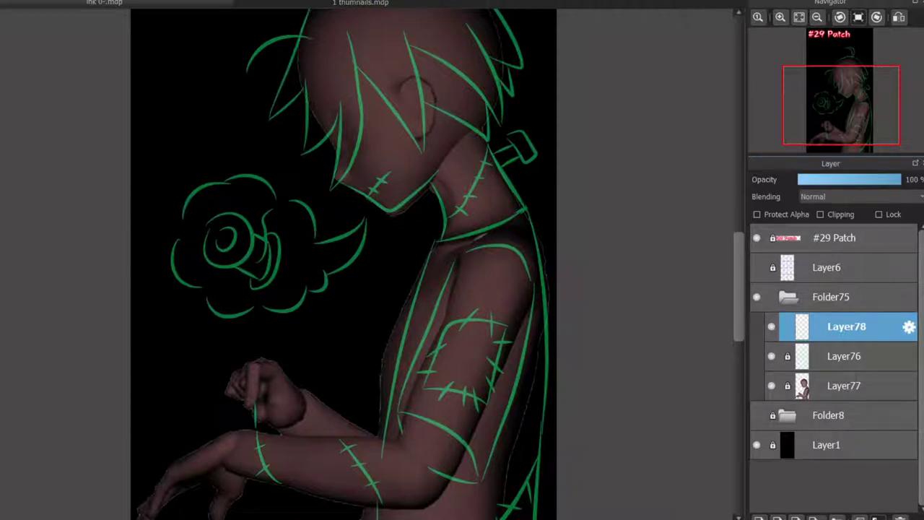
scroll(343, 265, left, 1)
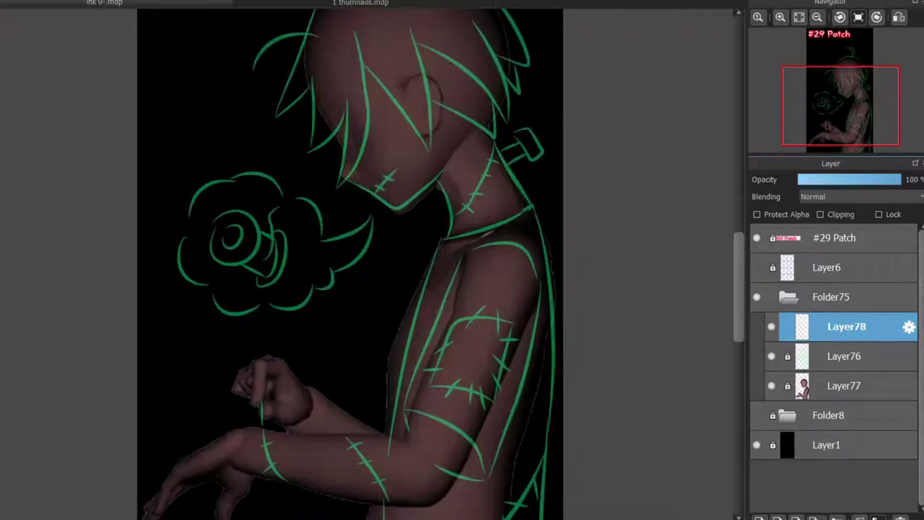
scroll(448, 204, up, 1)
scroll(435, 227, down, 3)
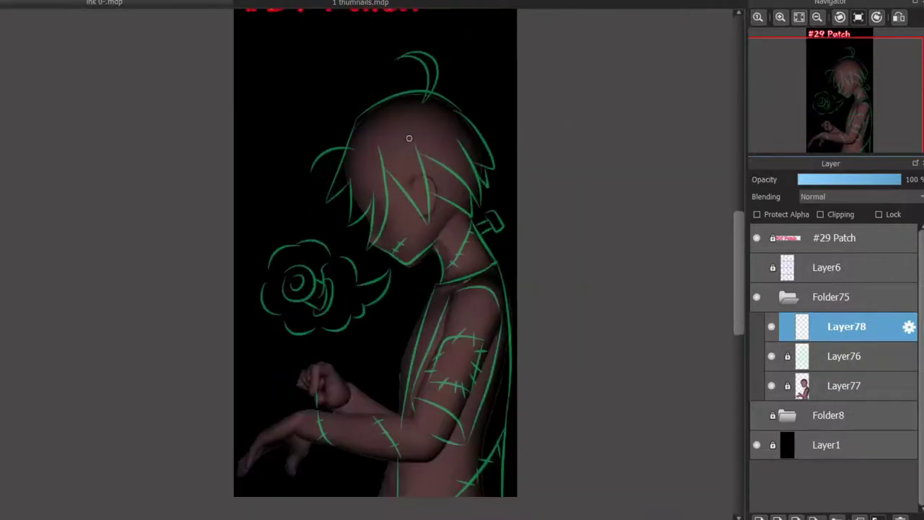
scroll(410, 192, up, 4)
drag(337, 168, 287, 471)
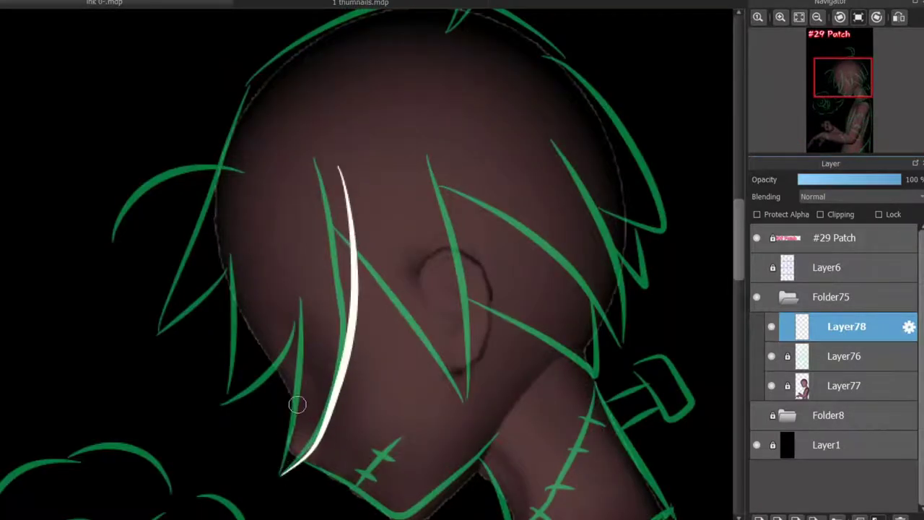
drag(278, 302, 317, 314)
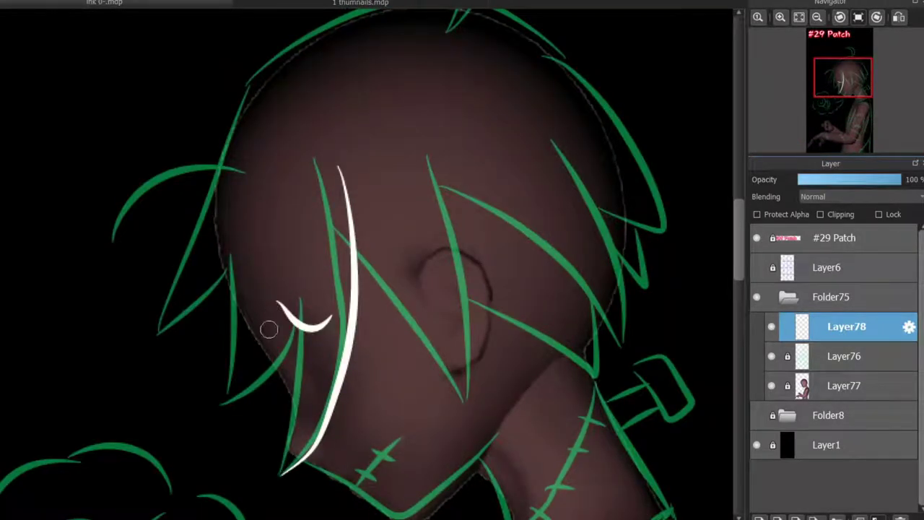
key(ctrl+z)
drag(284, 468, 275, 297)
- Ink the shorter pointed bang at the front of the face and the head outline rising from it towards the crown
mouse_move(281, 354)
mouse_down()
mouse_move(216, 380)
mouse_move(234, 217)
mouse_up()
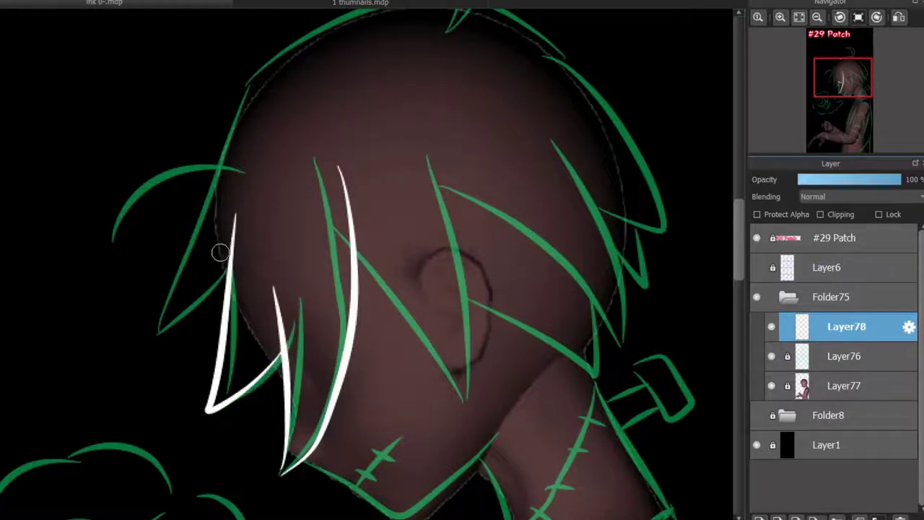
key(ctrl+z)
mouse_move(275, 351)
mouse_down()
mouse_move(211, 201)
mouse_move(333, 24)
mouse_up()
key(ctrl+z)
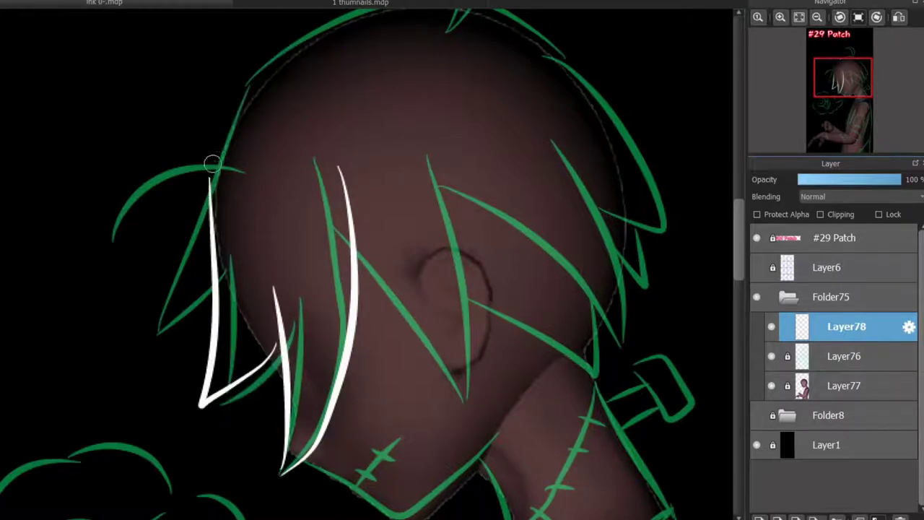
drag(209, 173, 353, 16)
- Ink the pointed V-shaped hair lock over the ear and a short arc across the top of the front bangs
mouse_move(356, 258)
mouse_down()
mouse_move(464, 392)
mouse_move(417, 131)
mouse_up()
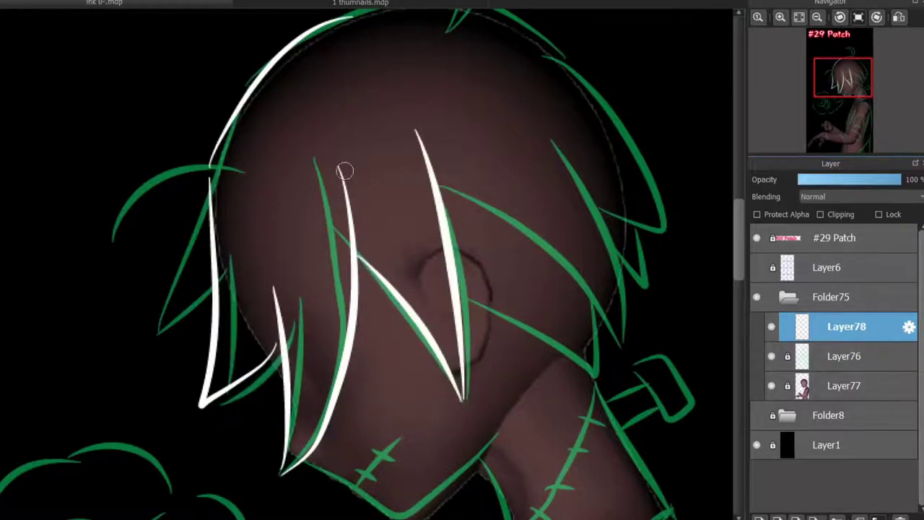
key(ctrl+z)
drag(217, 184, 343, 159)
key(ctrl+z)
key(ctrl+z)
drag(240, 156, 330, 158)
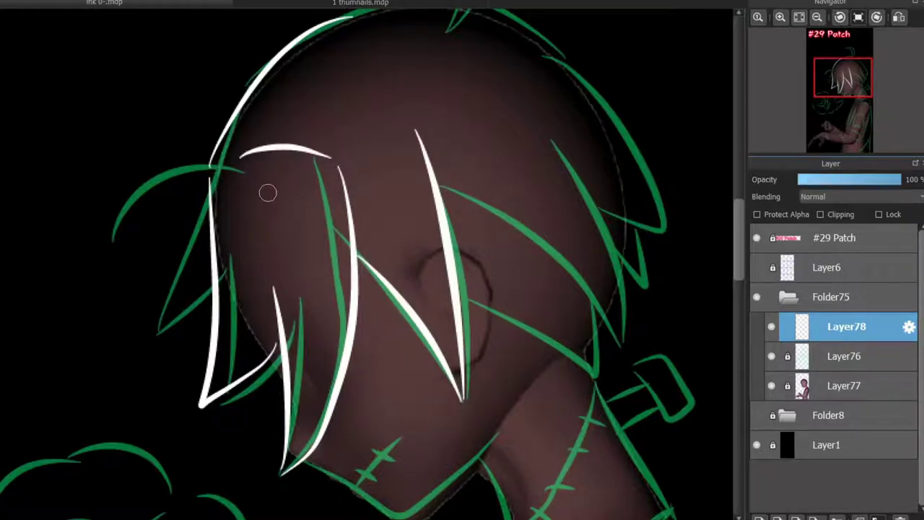
- Ink the overlapping pointed hair locks behind the ear, down to the nape of the neck
mouse_move(462, 325)
mouse_down()
mouse_move(265, 325)
mouse_move(390, 376)
mouse_up()
key(ctrl+z)
drag(266, 296, 403, 376)
drag(365, 259, 404, 375)
key(ctrl+z)
key(ctrl+z)
mouse_move(245, 187)
mouse_down()
mouse_move(434, 330)
mouse_move(365, 127)
mouse_up()
key(ctrl+z)
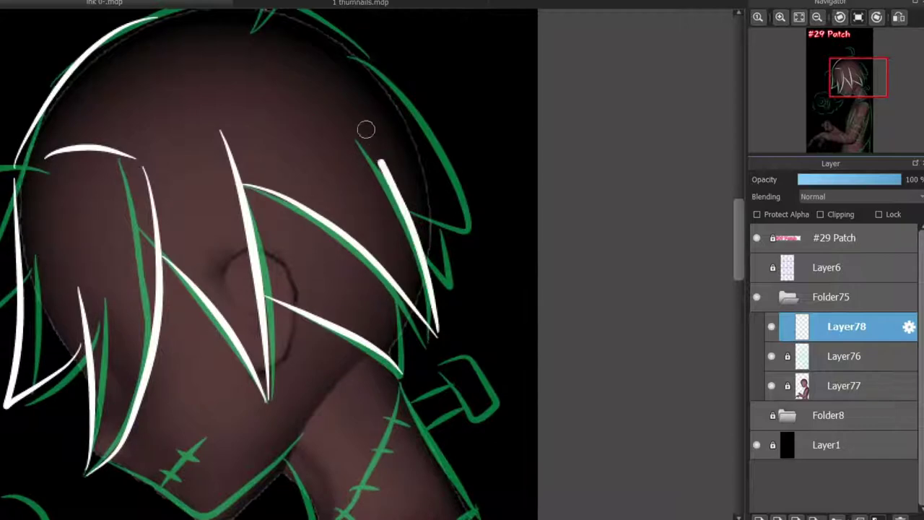
drag(450, 283, 447, 353)
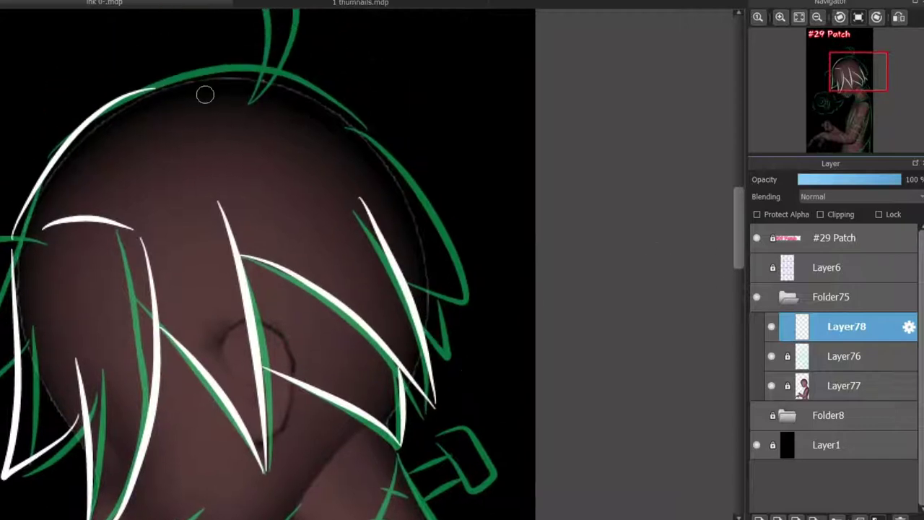
- Ink the outline over the crown and down the back of the head, ending in a pointed lock
drag(157, 87, 406, 152)
drag(438, 205, 462, 356)
drag(425, 327, 463, 357)
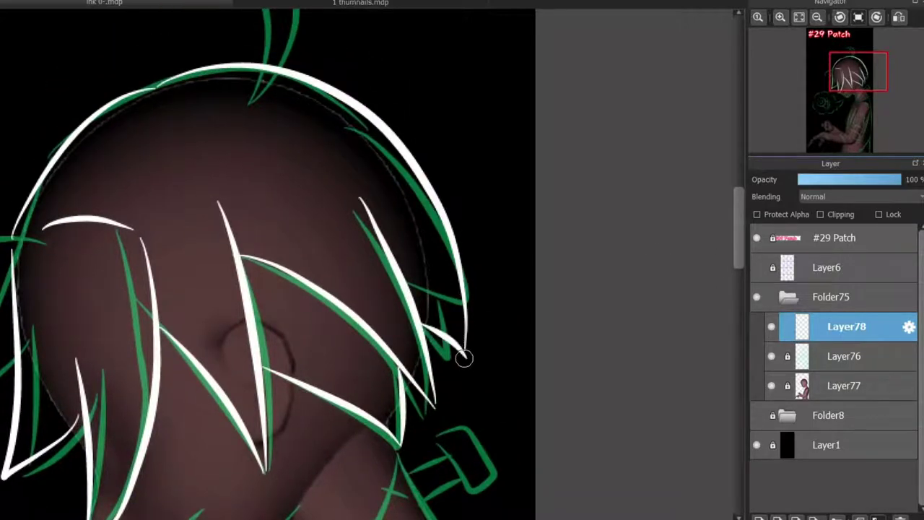
- Ink the shirt's neckline around the base of the neck and the face outline from the bangs along the chin and jaw
scroll(501, 359, down, 5)
drag(294, 262, 475, 197)
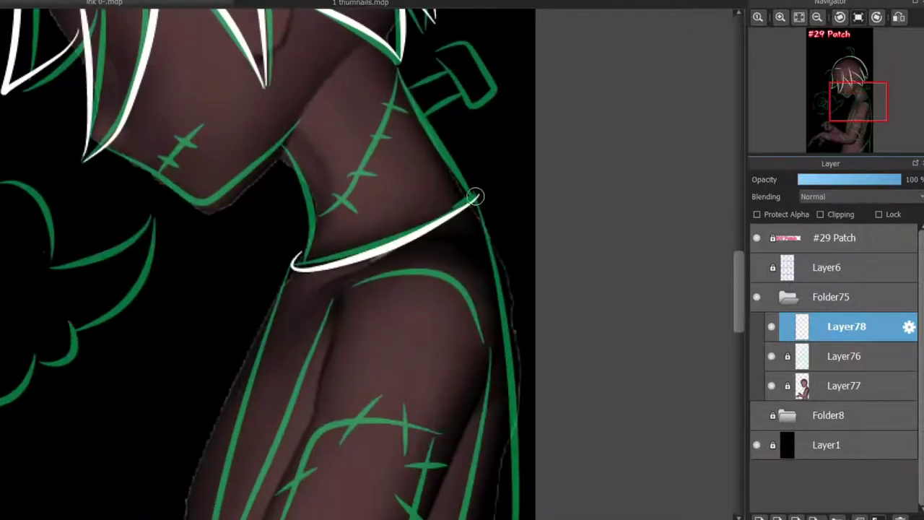
drag(104, 148, 295, 123)
scroll(130, 169, up, 2)
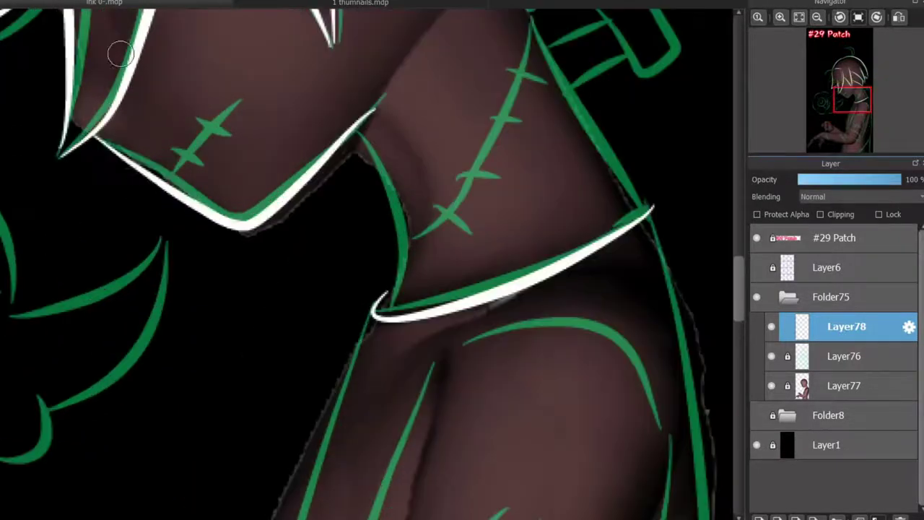
key(ctrl+z)
mouse_move(90, 144)
mouse_down()
mouse_move(134, 155)
mouse_move(384, 121)
mouse_up()
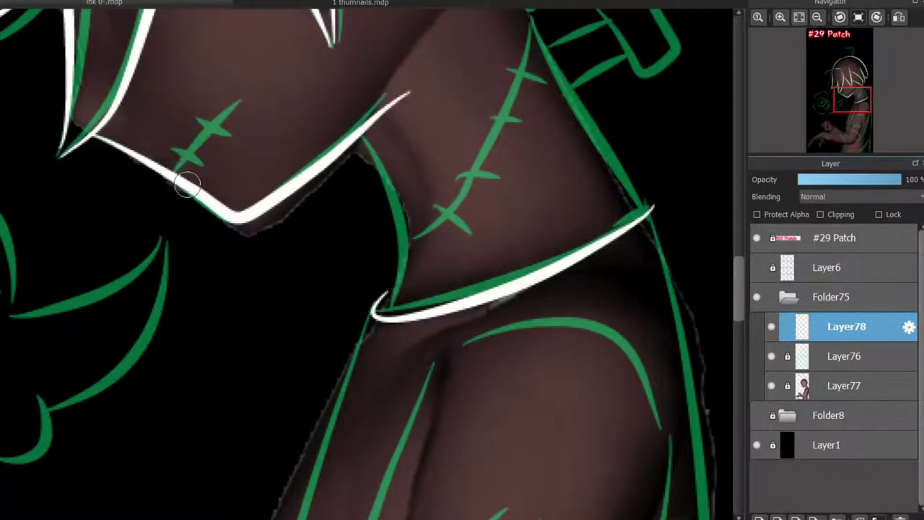
- Ink the curved mouth line above the chin with three short cross-stitches
drag(187, 185, 260, 146)
key(ctrl+z)
drag(173, 166, 252, 122)
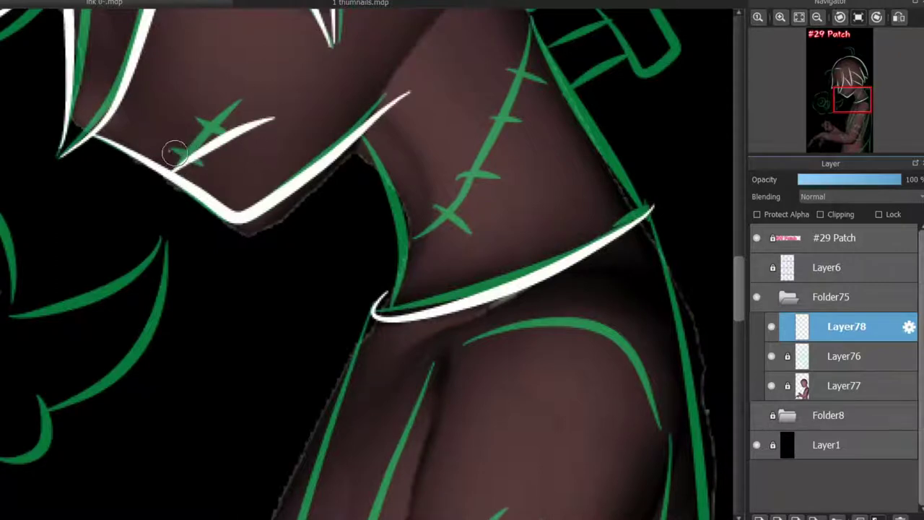
mouse_move(216, 175)
mouse_down()
mouse_move(258, 144)
mouse_move(244, 118)
mouse_up()
key(ctrl+z)
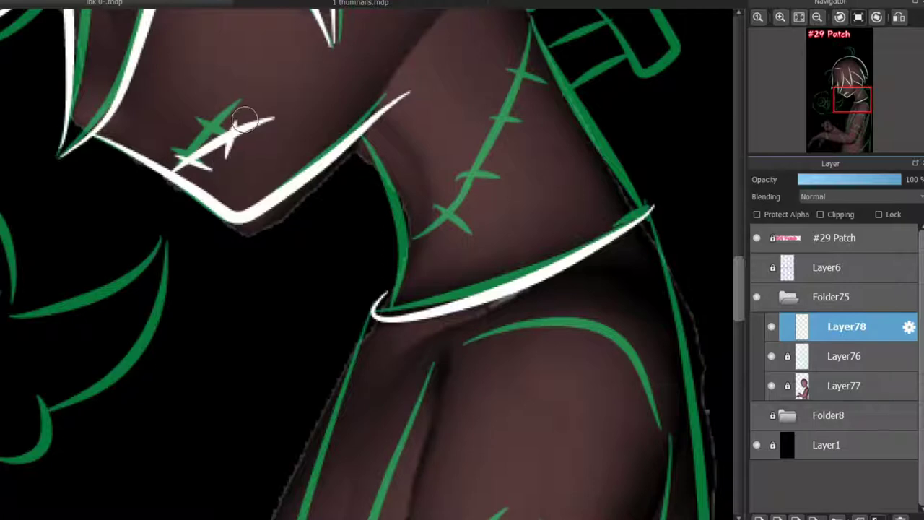
key(ctrl+z)
drag(221, 165, 217, 122)
- Ink the back of the neck from the hair to the collar and the throat line from the jaw to the collar
scroll(744, 274, up, 3)
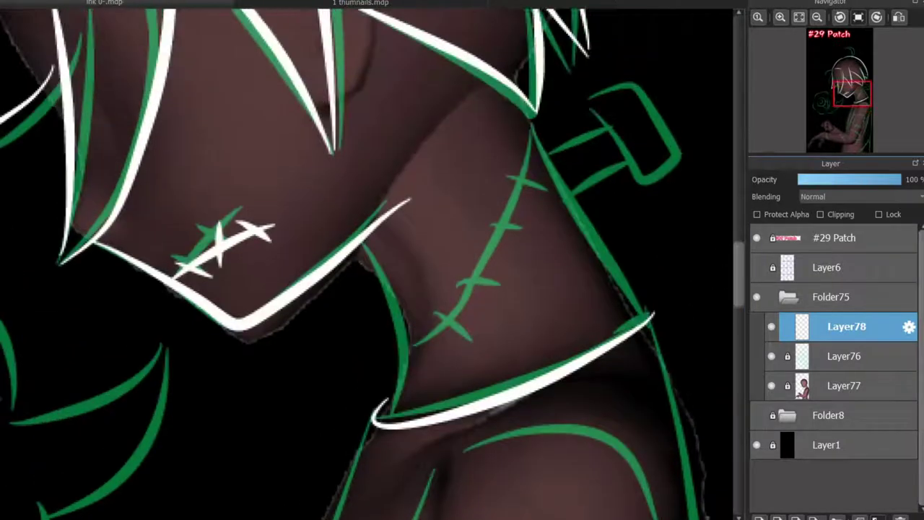
drag(521, 108, 652, 329)
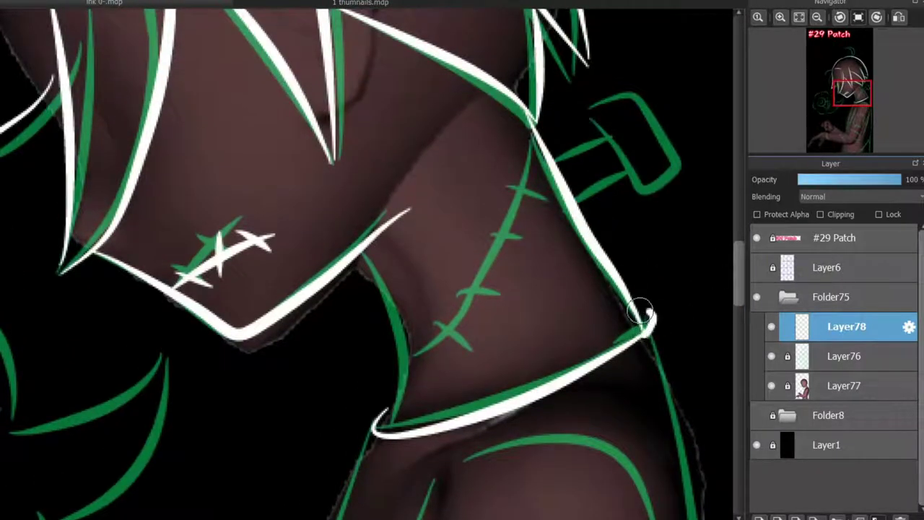
drag(365, 247, 400, 417)
key(ctrl+z)
drag(367, 249, 401, 417)
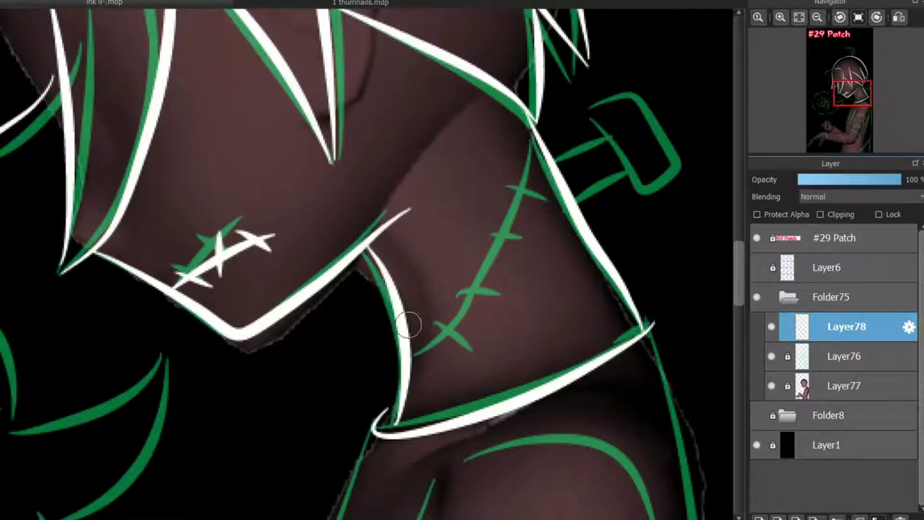
- Try inking a seam line across the neck, and undo it together with the neck outlines and the mouth's cross-stitches
drag(400, 237, 423, 334)
key(ctrl+z)
drag(379, 426, 399, 406)
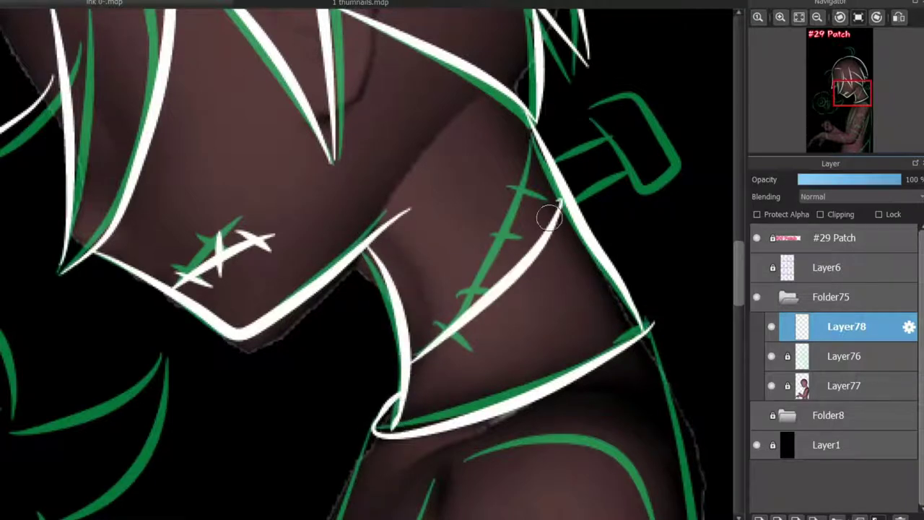
key(ctrl+z)
key(ctrl+z)
key(ctrl+z)
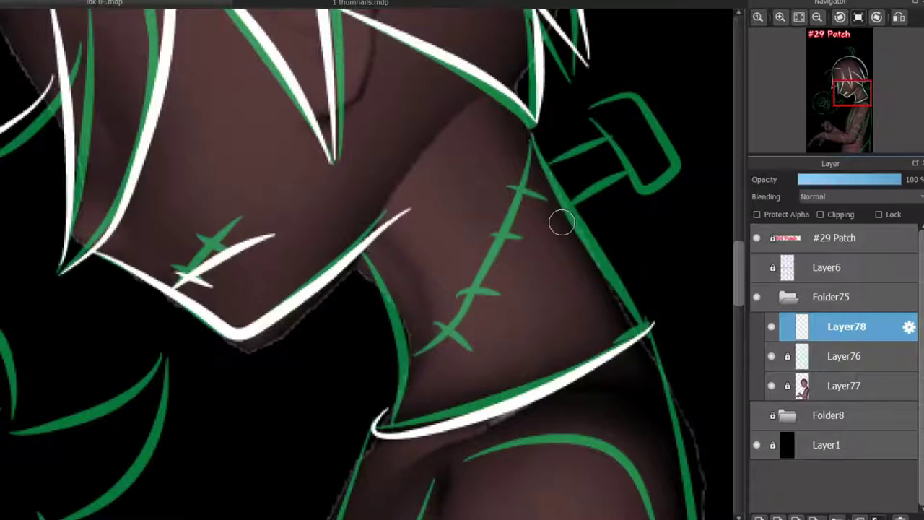
key(ctrl+z)
- Ink the back of the neck from the hair to the collar and the bolt sticking out of it
drag(530, 130, 650, 327)
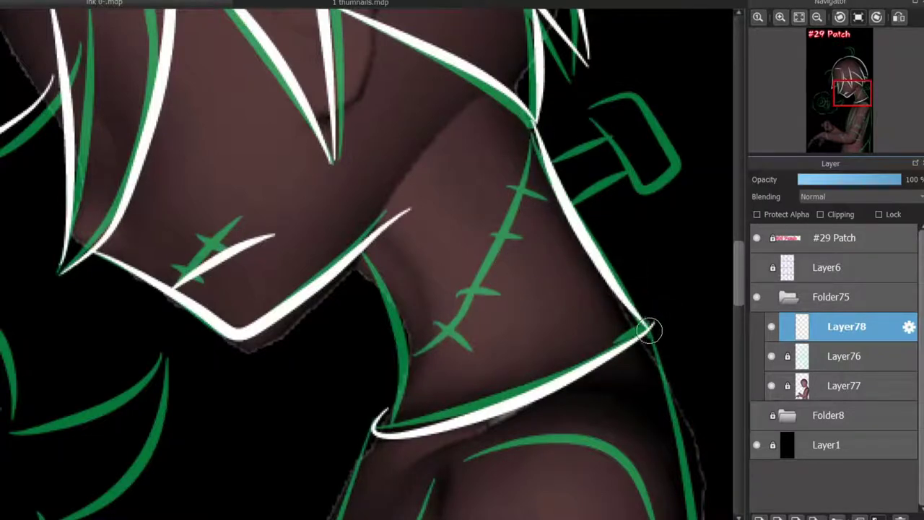
mouse_move(554, 168)
mouse_down()
mouse_move(585, 152)
mouse_move(633, 190)
mouse_move(581, 189)
mouse_move(623, 96)
mouse_move(611, 177)
mouse_move(640, 233)
mouse_up()
key(ctrl+z)
key(ctrl+z)
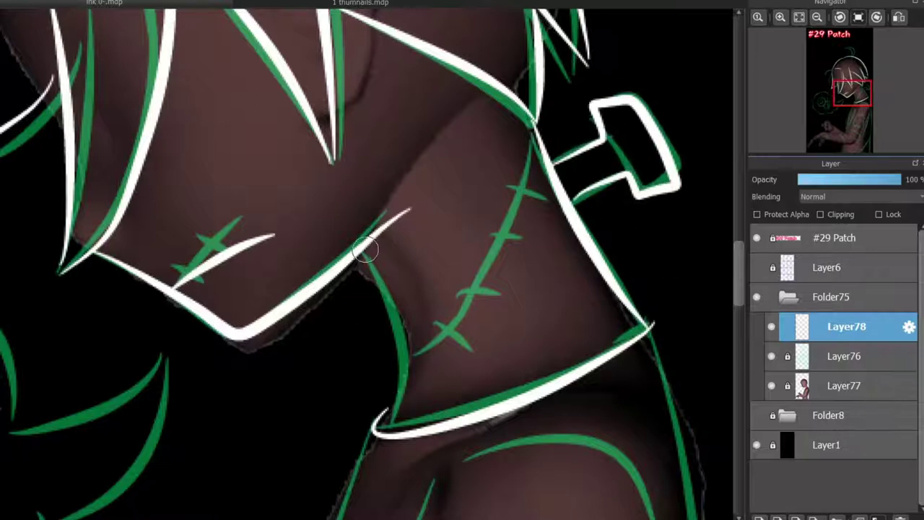
- Ink the throat line from the jaw down to the front of the collar
drag(366, 249, 393, 433)
key(ctrl+z)
drag(361, 252, 394, 434)
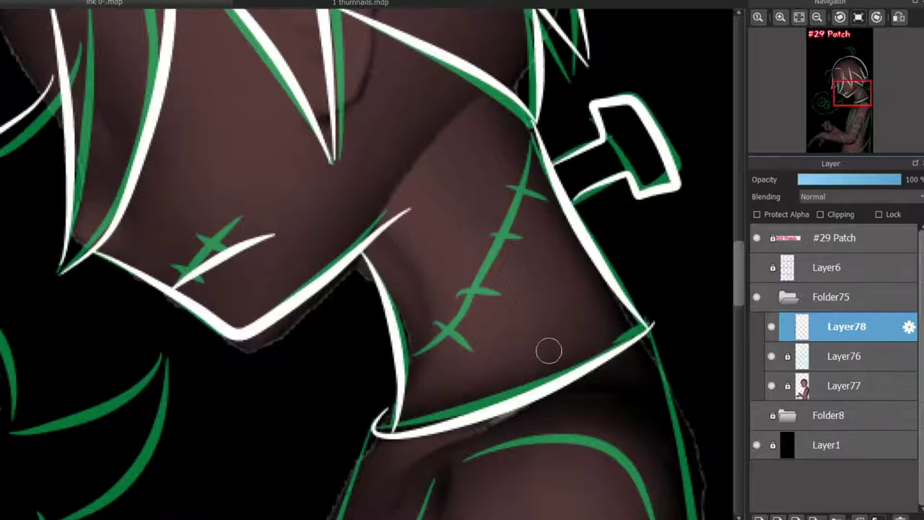
- Ink the shirt sleeve with its shoulder curve, front and back edges, and the curved hem around the upper arm
scroll(548, 351, down, 10)
scroll(423, 268, down, 2)
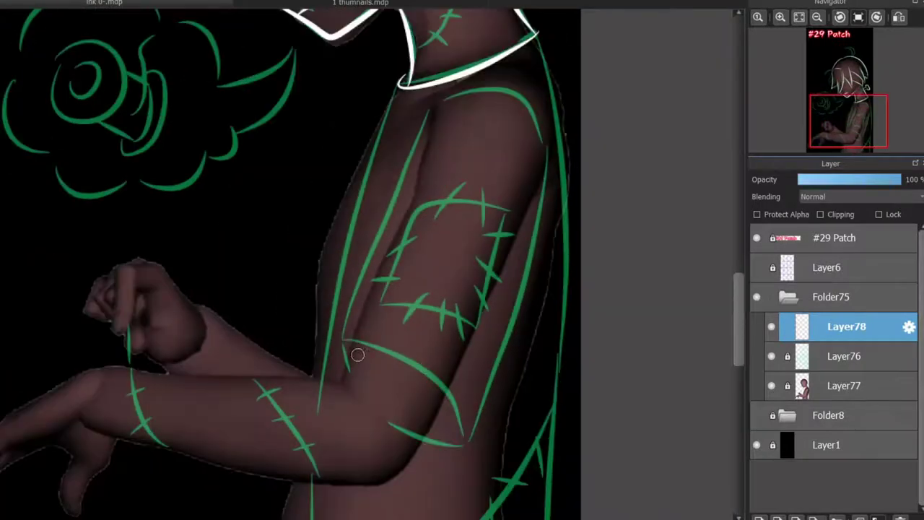
mouse_move(343, 344)
mouse_down()
mouse_move(460, 435)
mouse_move(455, 410)
mouse_up()
key(ctrl+z)
mouse_move(439, 108)
mouse_down()
mouse_move(519, 109)
mouse_move(540, 151)
mouse_move(478, 434)
mouse_up()
key(ctrl+z)
drag(543, 172, 477, 426)
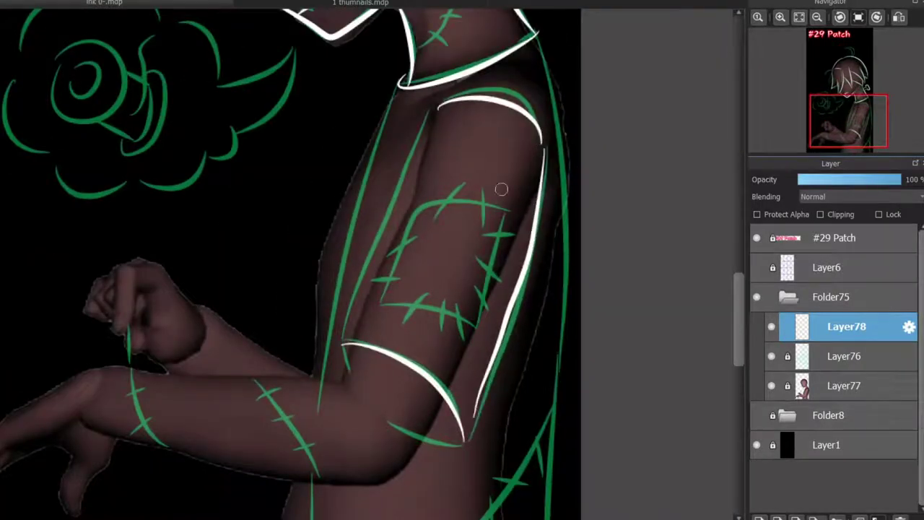
key(ctrl+z)
mouse_move(543, 148)
mouse_down()
mouse_move(521, 287)
mouse_move(471, 428)
mouse_up()
mouse_move(433, 104)
mouse_down()
mouse_move(387, 208)
mouse_move(343, 342)
mouse_up()
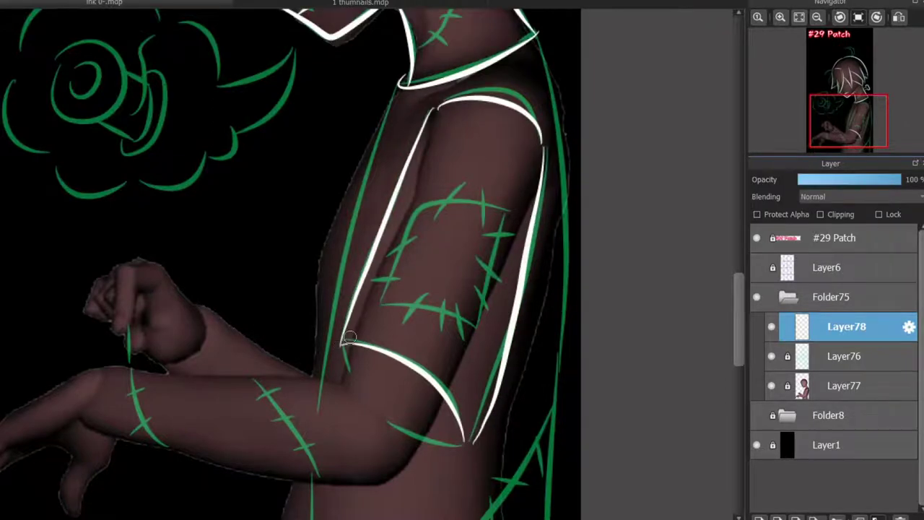
- Ink the four-sided patch outline in the middle of the upper arm
scroll(429, 219, up, 3)
scroll(506, 104, down, 2)
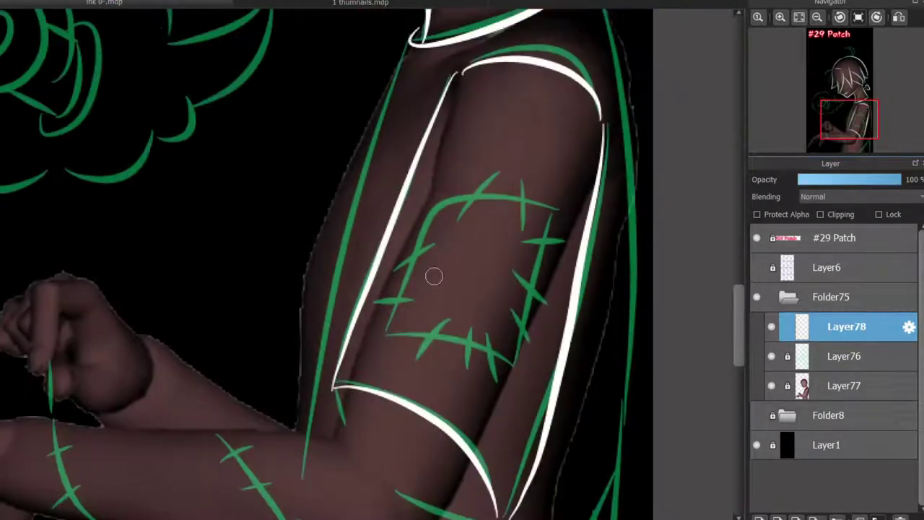
mouse_move(559, 209)
mouse_down()
mouse_move(447, 200)
mouse_move(396, 330)
mouse_move(439, 340)
mouse_move(554, 216)
mouse_up()
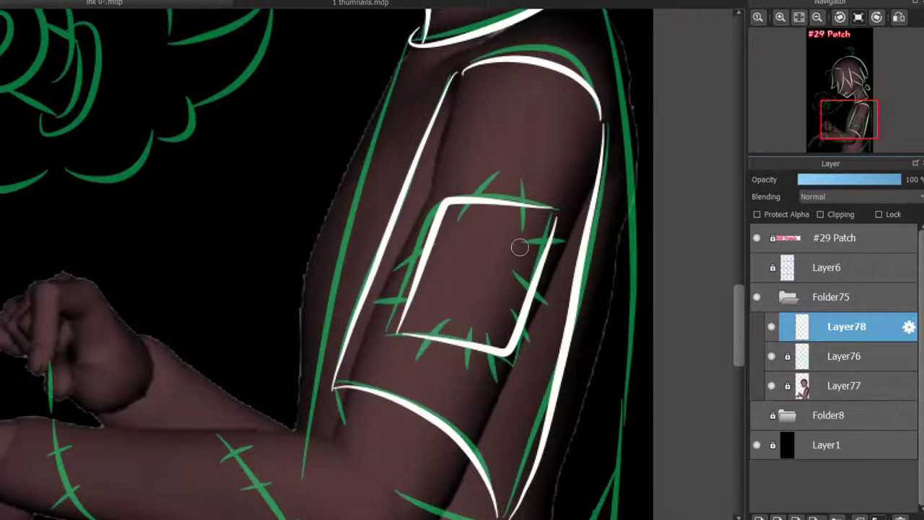
- Ink the shirt's long back line from the collar down to the lower edge of the canvas
scroll(728, 327, down, 3)
scroll(576, 143, up, 5)
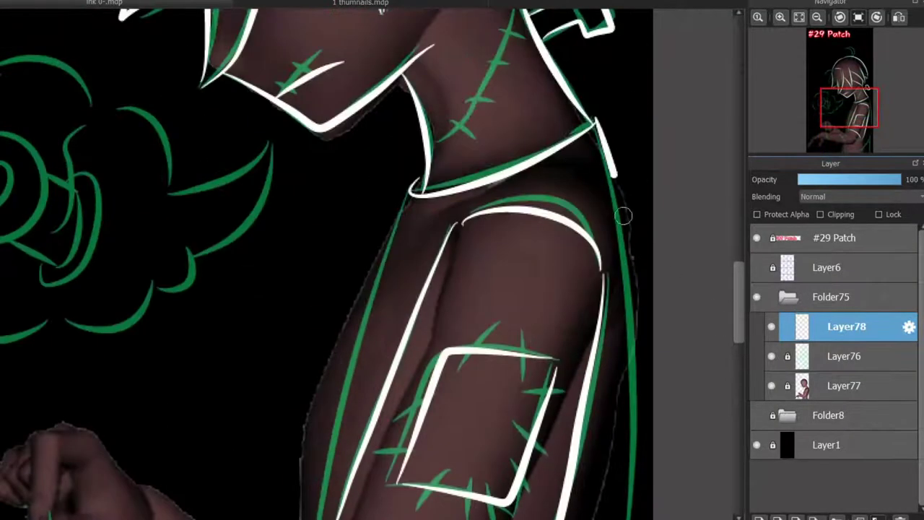
mouse_move(615, 200)
mouse_down()
mouse_move(625, 343)
mouse_move(629, 252)
mouse_move(633, 398)
mouse_up()
scroll(633, 398, down, 4)
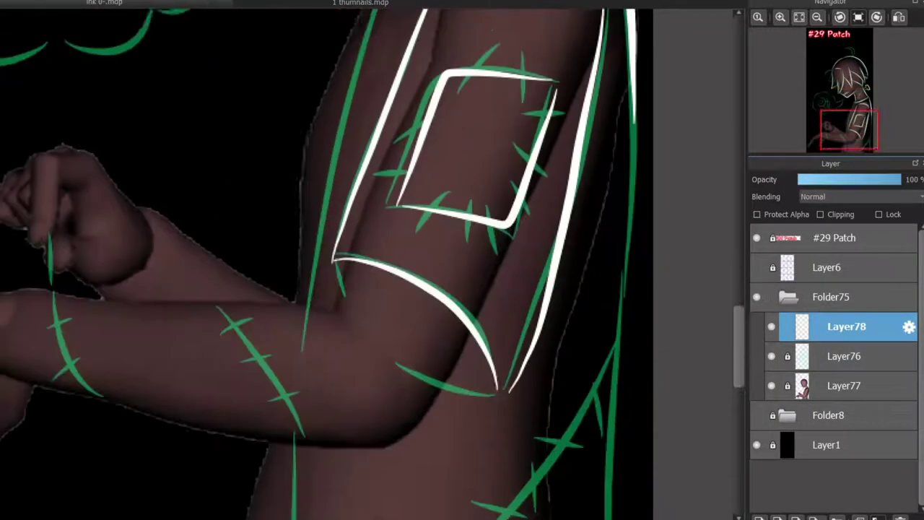
scroll(633, 398, down, 2)
drag(633, 55, 614, 166)
key(ctrl+z)
drag(633, 72, 635, 476)
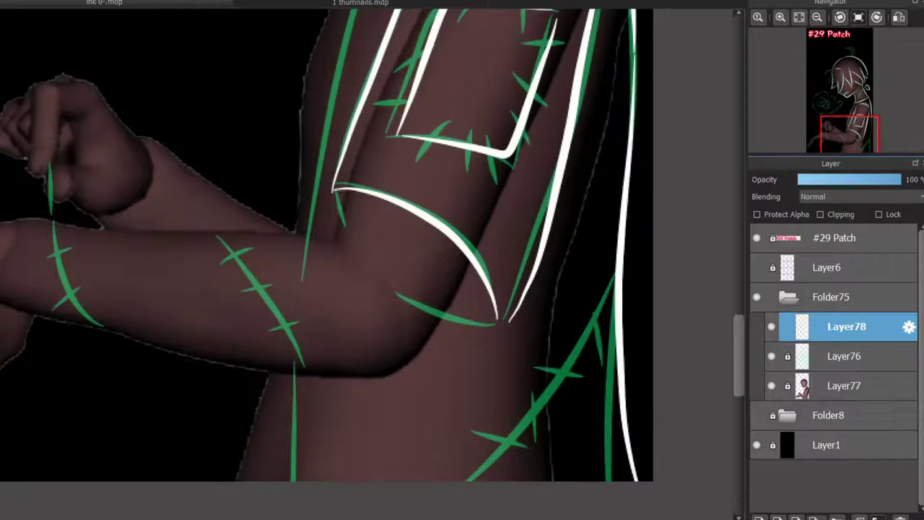
scroll(276, 324, left, 5)
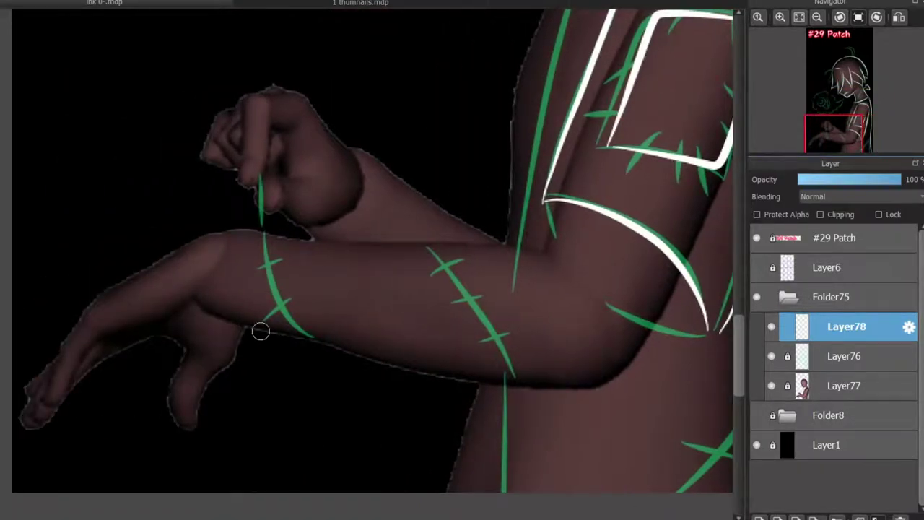
scroll(261, 331, down, 3)
scroll(175, 234, up, 3)
scroll(217, 288, down, 3)
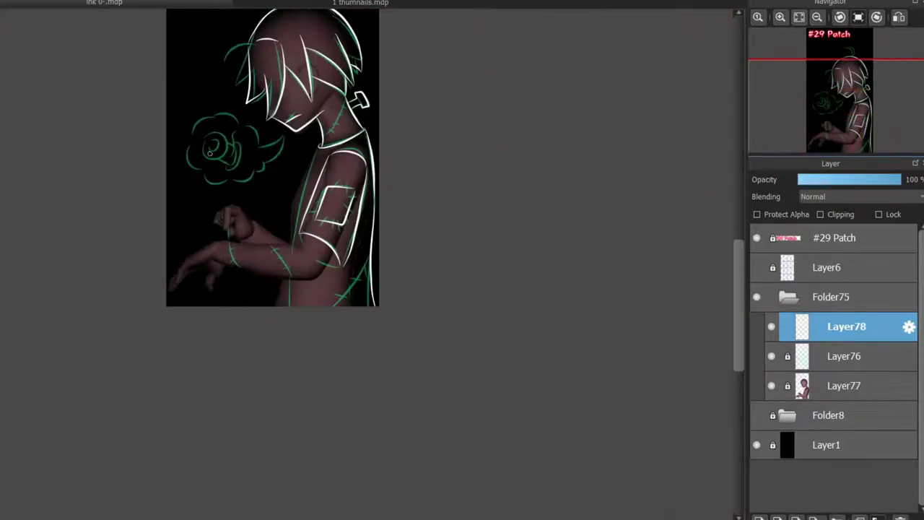
scroll(607, 209, up, 3)
scroll(607, 209, down, 3)
scroll(484, 296, up, 3)
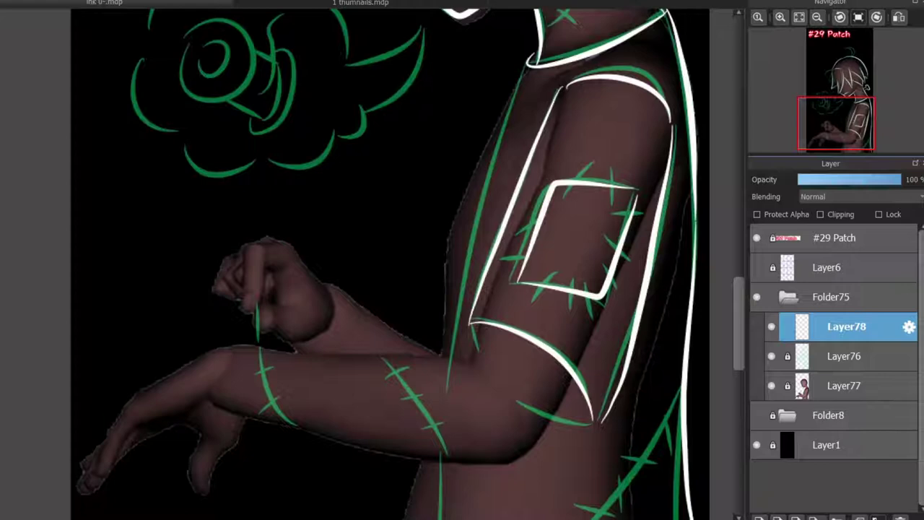
scroll(325, 378, down, 3)
- Ink the outer edge of the lower hand's thumb from the wrist towards the thumb tip
scroll(217, 398, up, 5)
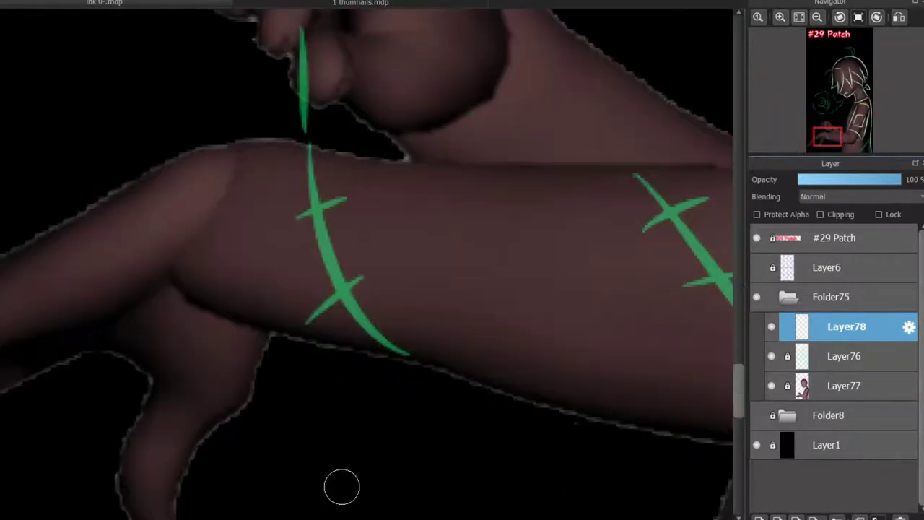
mouse_move(314, 476)
mouse_down()
mouse_move(334, 514)
mouse_move(448, 462)
mouse_move(407, 412)
mouse_move(289, 404)
mouse_up()
key(ctrl+z)
drag(526, 351, 470, 352)
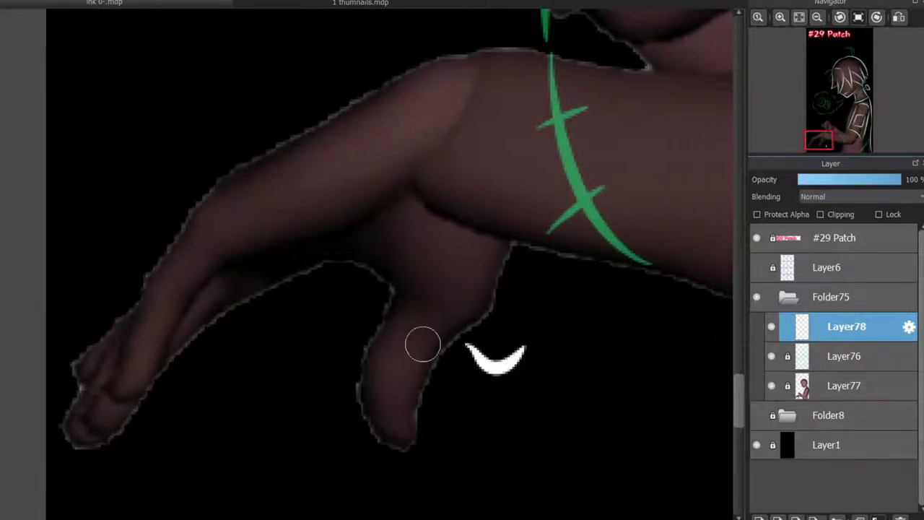
drag(423, 223, 458, 305)
key(ctrl+z)
key(ctrl+z)
drag(423, 201, 629, 264)
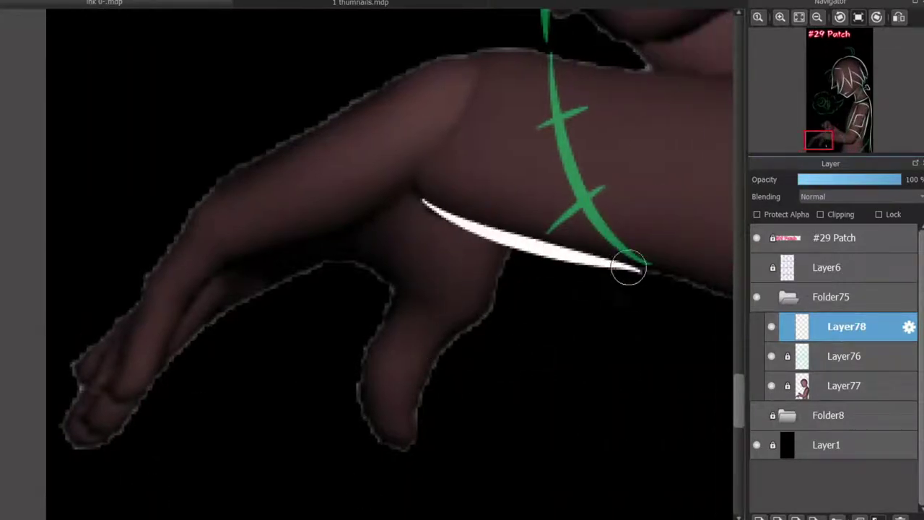
key(ctrl+z)
mouse_move(512, 239)
mouse_down()
mouse_move(484, 311)
mouse_move(514, 243)
mouse_move(425, 433)
mouse_up()
key(ctrl+z)
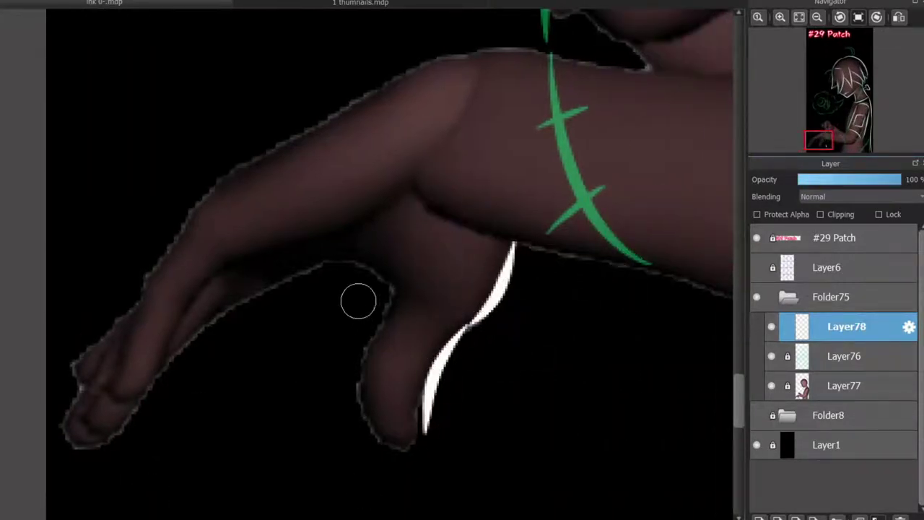
key(ctrl+z)
- Ink the lower hand's index finger with its underside and tip, and the back of the hand up to the wrist
mouse_move(405, 175)
mouse_down()
mouse_move(205, 277)
mouse_move(329, 224)
mouse_move(217, 277)
mouse_move(152, 382)
mouse_up()
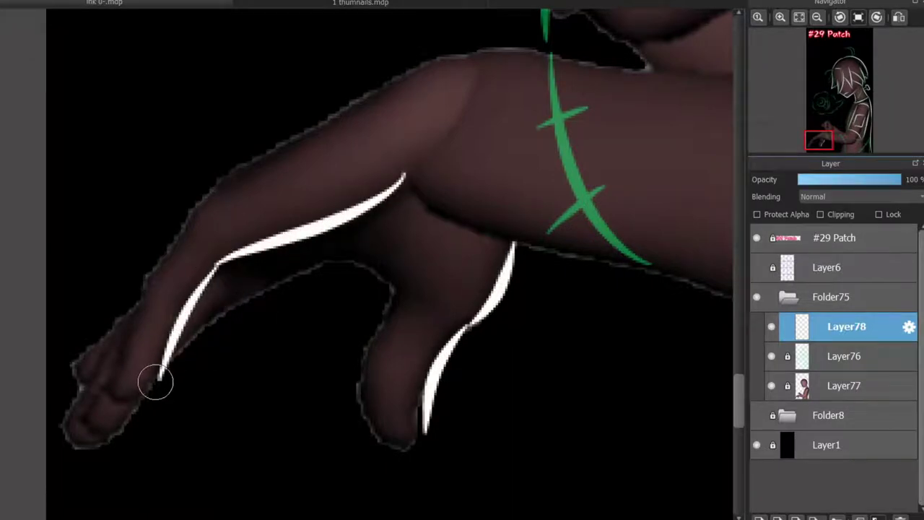
key(ctrl+z)
mouse_move(215, 269)
mouse_down()
mouse_move(114, 380)
mouse_move(143, 302)
mouse_move(227, 241)
mouse_up()
key(ctrl+z)
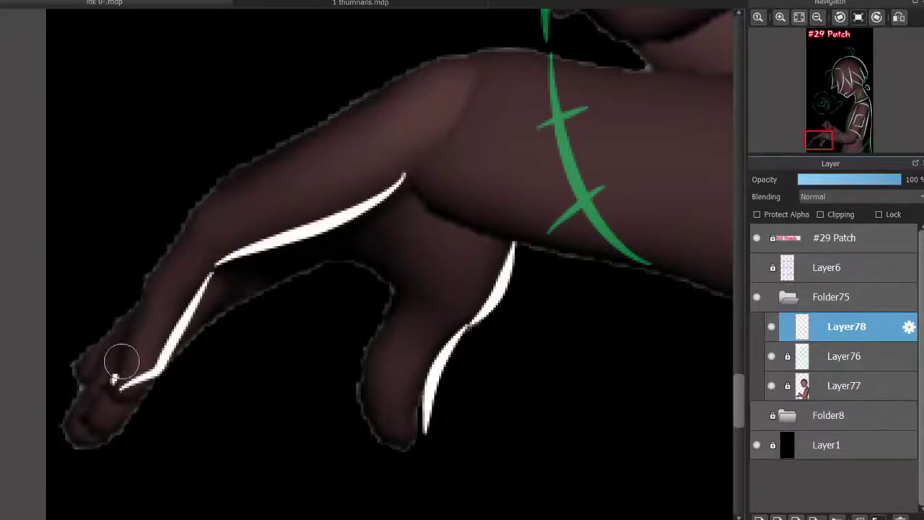
mouse_move(116, 381)
mouse_down()
mouse_move(238, 187)
mouse_move(462, 57)
mouse_up()
key(ctrl+z)
drag(220, 185, 469, 46)
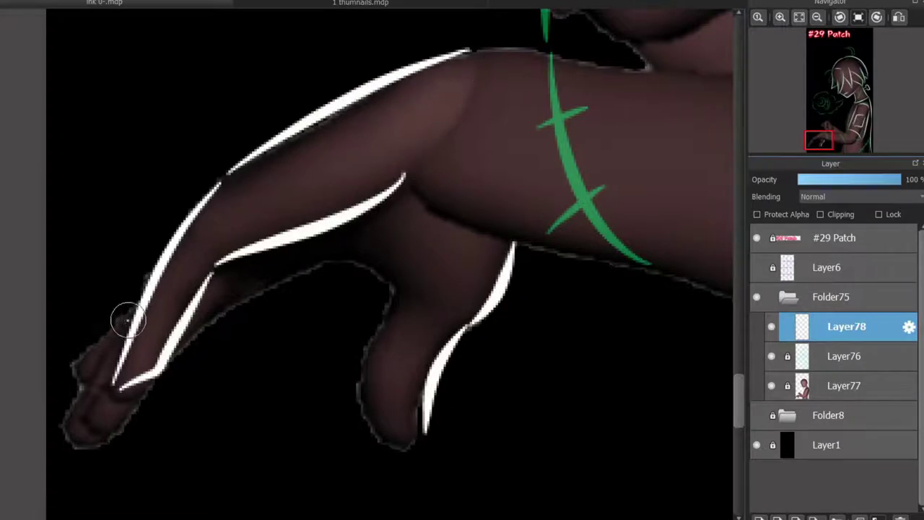
- Ink the second finger behind the index finger and the palm's lower edge towards the thumb
mouse_move(132, 308)
mouse_down()
mouse_move(79, 418)
mouse_move(137, 382)
mouse_up()
drag(211, 303, 194, 319)
drag(216, 289, 296, 262)
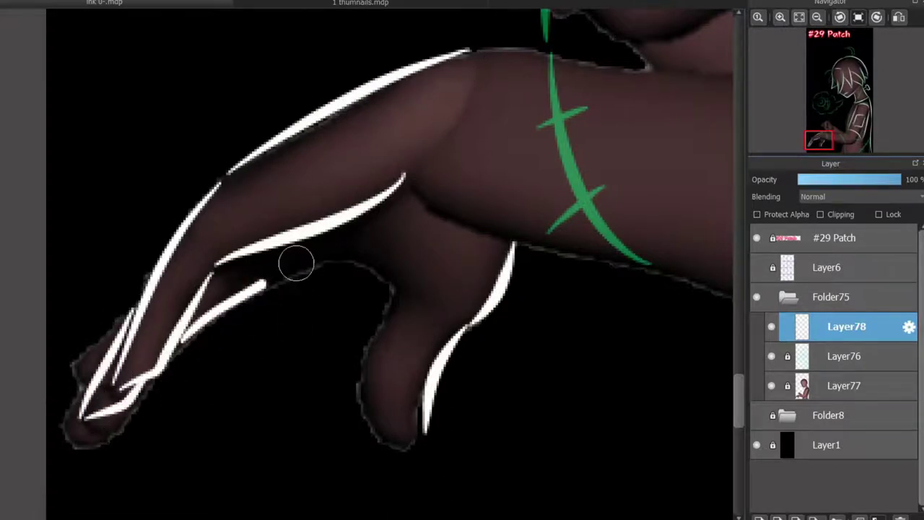
key(ctrl+z)
drag(244, 289, 352, 253)
key(ctrl+z)
key(ctrl+z)
mouse_move(176, 340)
mouse_down()
mouse_move(314, 265)
mouse_move(217, 313)
mouse_move(383, 269)
mouse_move(391, 301)
mouse_up()
key(ctrl+z)
- Ink the thumb's inner contour from the palm edge down around its tip
mouse_move(381, 260)
mouse_down()
mouse_move(393, 292)
mouse_move(359, 370)
mouse_move(426, 433)
mouse_up()
key(ctrl+z)
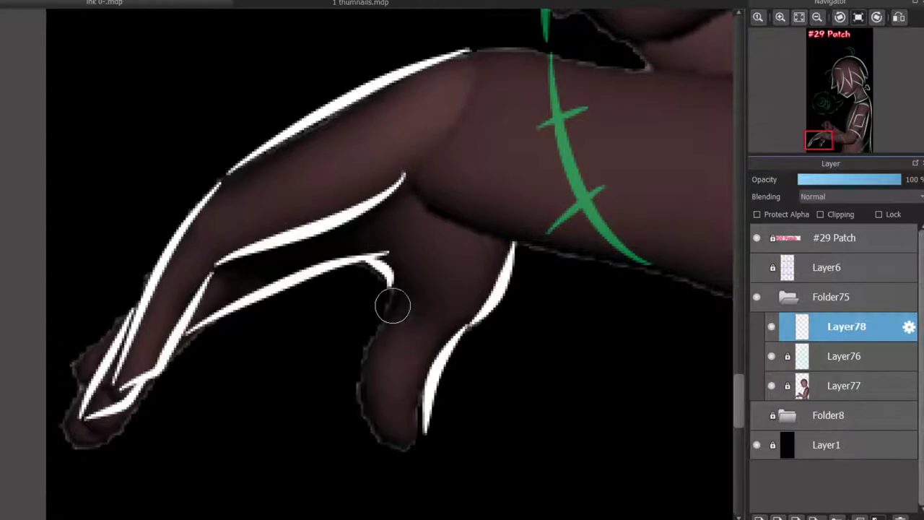
mouse_move(392, 306)
mouse_down()
mouse_move(377, 341)
mouse_move(431, 428)
mouse_up()
- Ink the forearm's upper edge from the wrist to the inner elbow and the small fold at the sleeve hem's front corner
mouse_move(405, 173)
mouse_down()
mouse_move(568, 241)
mouse_move(286, 310)
mouse_move(72, 238)
mouse_move(574, 274)
mouse_move(589, 289)
mouse_up()
mouse_move(557, 246)
mouse_down()
mouse_move(550, 267)
mouse_move(554, 202)
mouse_up()
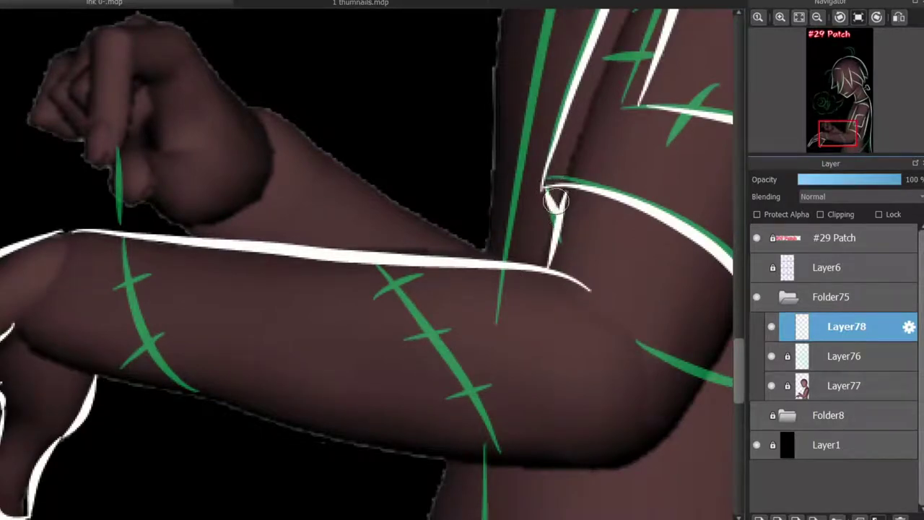
key(ctrl+z)
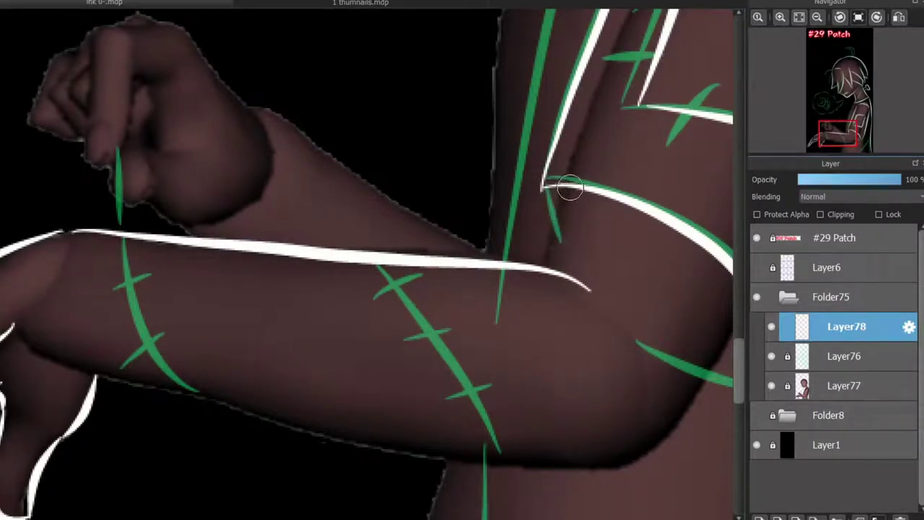
- Ink the forearm's underside around the elbow up to the sleeve, and close the sleeve opening's lower edge behind the arm
drag(40, 349, 487, 449)
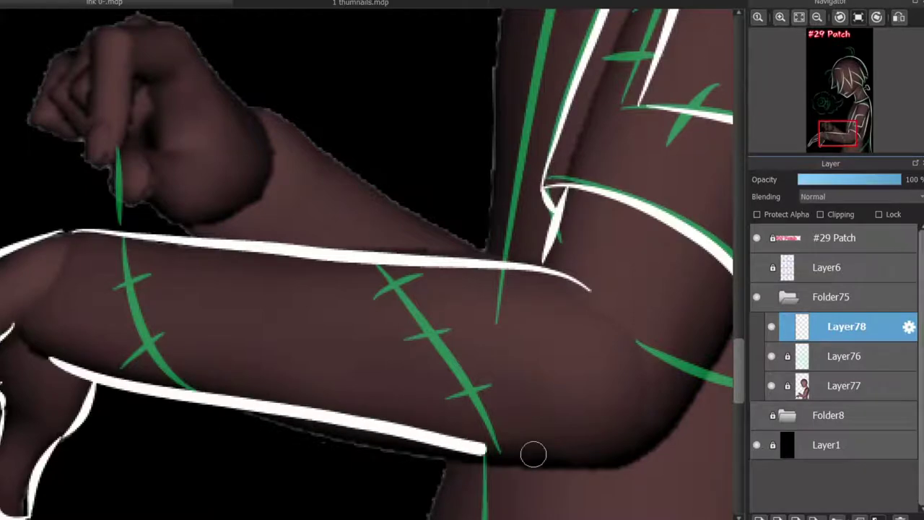
drag(759, 340, 511, 341)
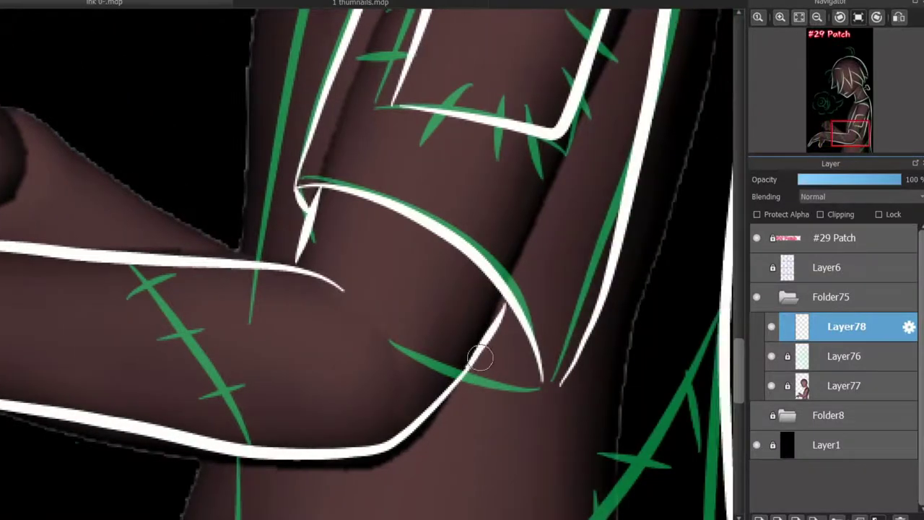
drag(475, 368, 547, 386)
key(ctrl+z)
mouse_move(477, 370)
mouse_down()
mouse_move(530, 392)
mouse_move(475, 374)
mouse_up()
key(ctrl+z)
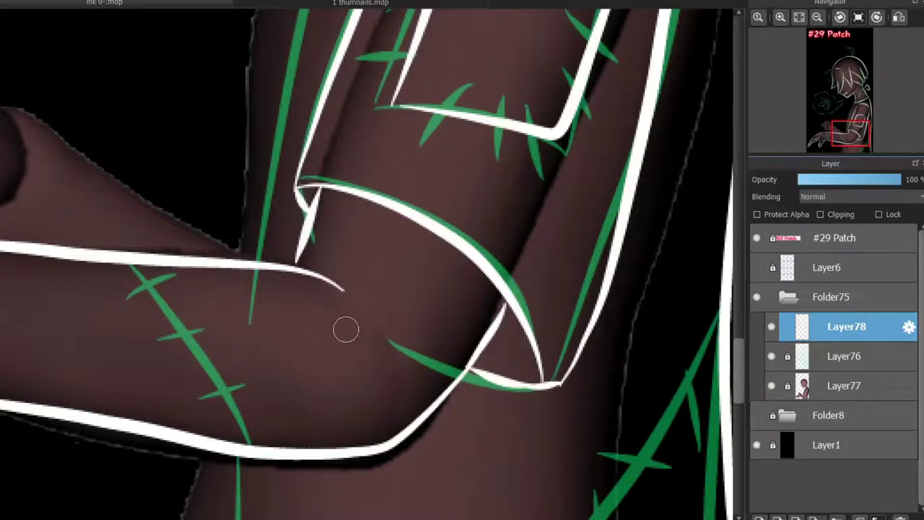
- Draw a red thread from the raised hand's pinched fingers down across the other forearm to its underside
scroll(346, 329, down, 4)
scroll(436, 271, up, 6)
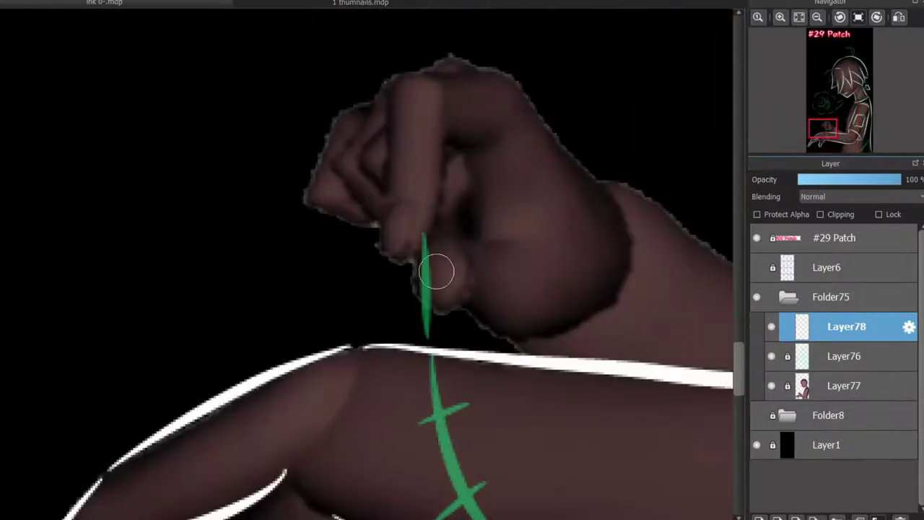
scroll(325, 512, right, 4)
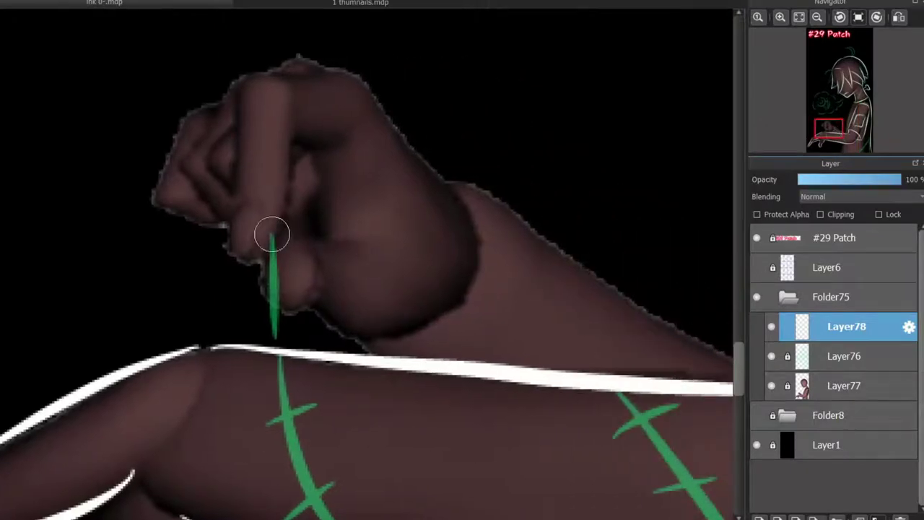
drag(272, 234, 289, 350)
scroll(289, 351, down, 2)
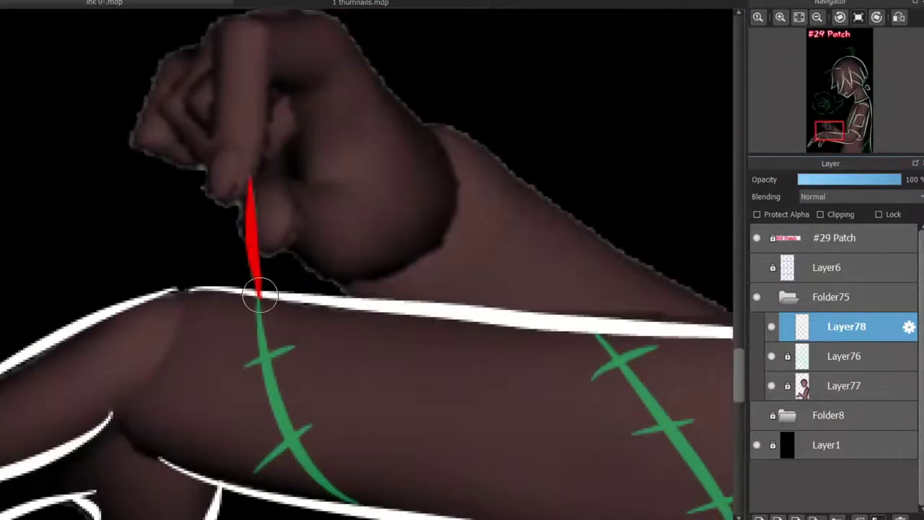
mouse_move(260, 295)
mouse_down()
mouse_move(323, 453)
mouse_move(354, 481)
mouse_up()
key(ctrl+z)
key(ctrl+z)
mouse_move(251, 181)
mouse_down()
mouse_move(261, 323)
mouse_move(348, 503)
mouse_up()
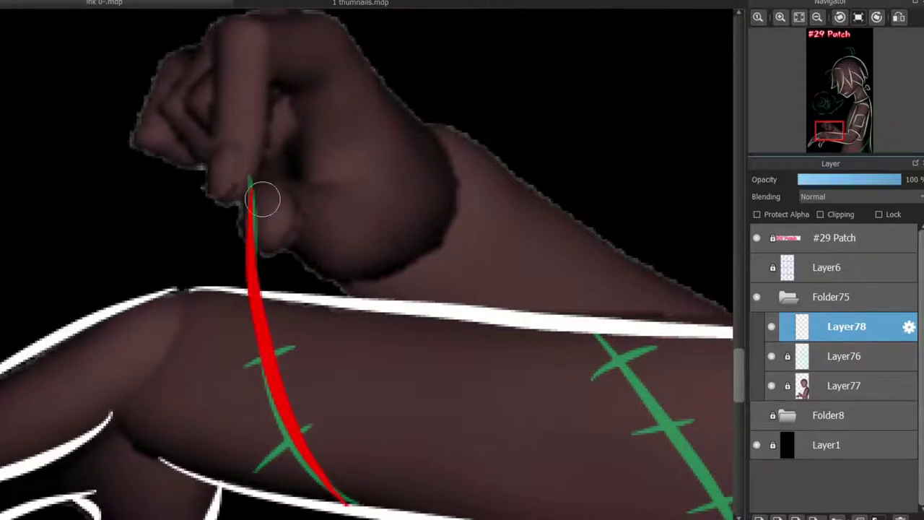
- Ink the raised hand's thumb and palm edge, the outline of its index finger, and the back of the hand
mouse_move(287, 236)
mouse_down()
mouse_move(265, 199)
mouse_move(337, 180)
mouse_up()
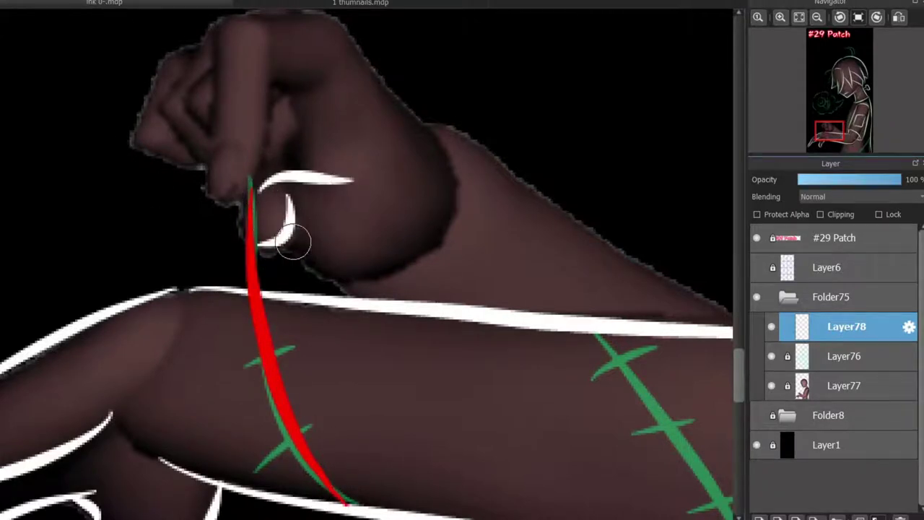
drag(278, 254, 358, 276)
scroll(396, 204, up, 3)
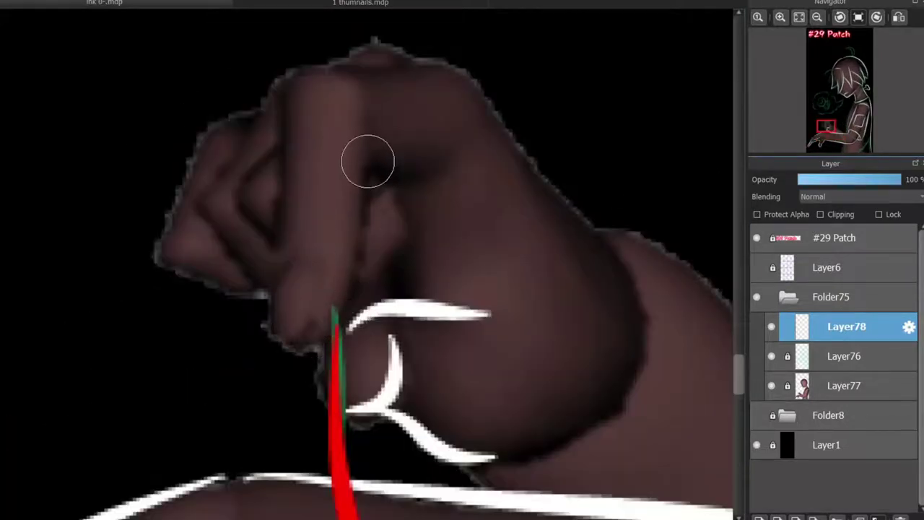
mouse_move(368, 161)
mouse_down()
mouse_move(295, 320)
mouse_move(347, 79)
mouse_move(598, 217)
mouse_up()
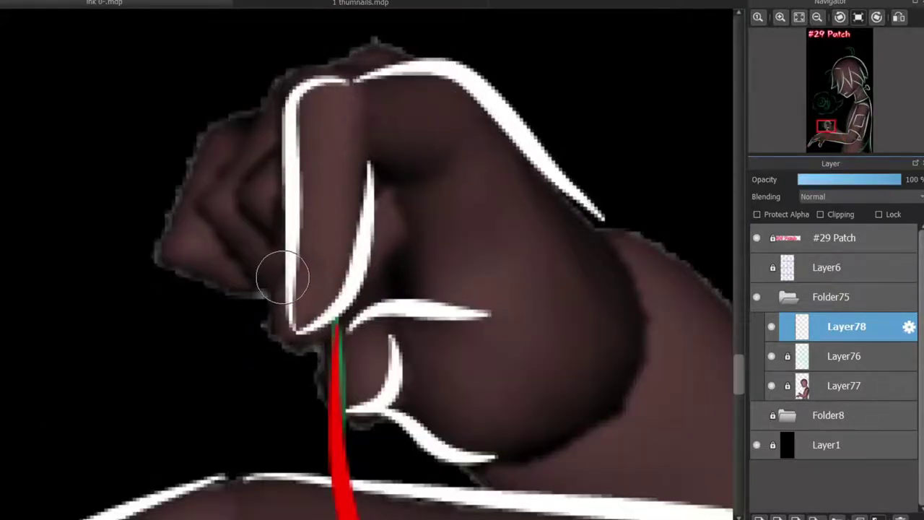
- Ink the curled fingers behind the raised hand's index finger, with the knuckle arcs above them
mouse_move(282, 268)
mouse_down()
mouse_move(248, 170)
mouse_move(310, 128)
mouse_up()
key(ctrl+z)
drag(325, 76, 411, 52)
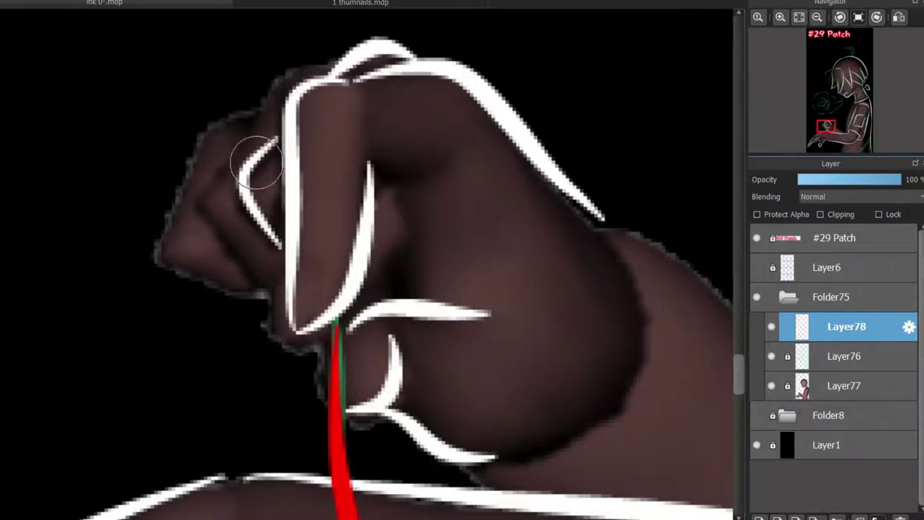
drag(282, 245, 279, 140)
mouse_move(280, 286)
mouse_down()
mouse_move(276, 98)
mouse_move(339, 54)
mouse_up()
drag(257, 130, 365, 33)
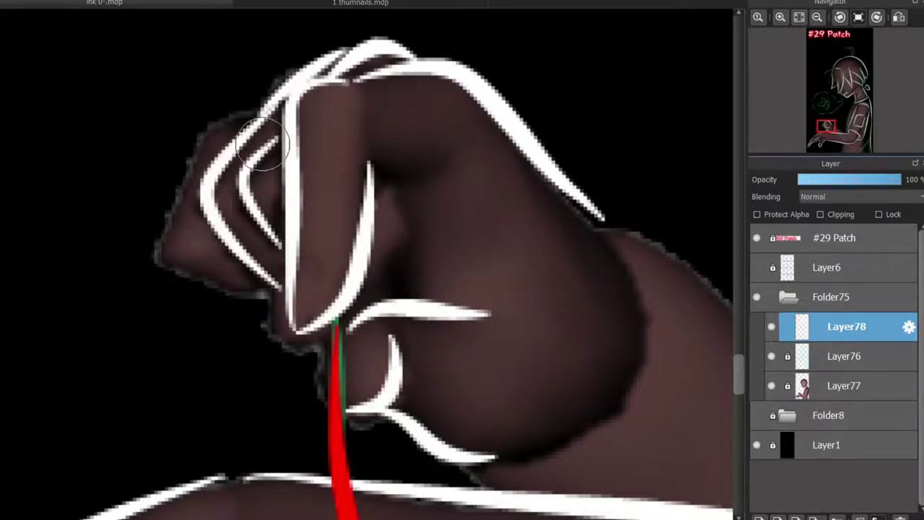
drag(243, 274, 257, 116)
key(ctrl+z)
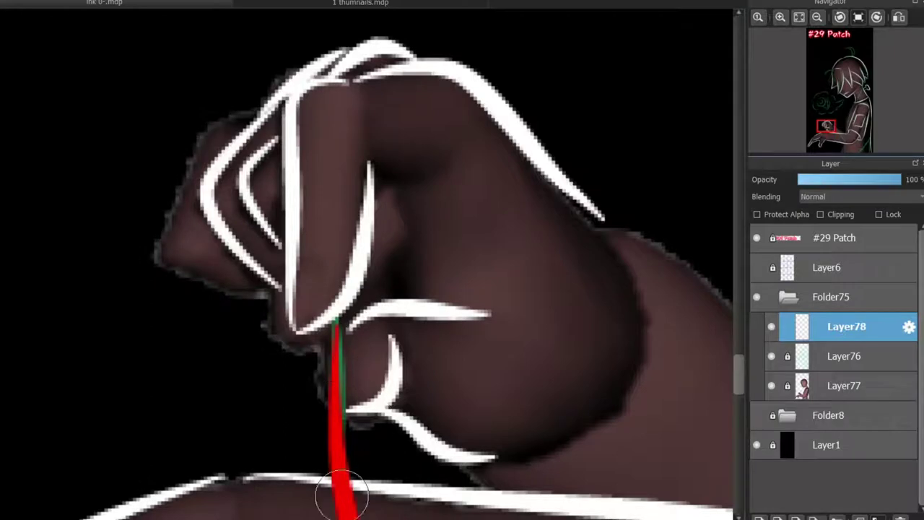
- Ink the short wrist edge beneath the raised hand's palm and the rear forearm's upper edge down to the front arm
scroll(311, 509, right, 5)
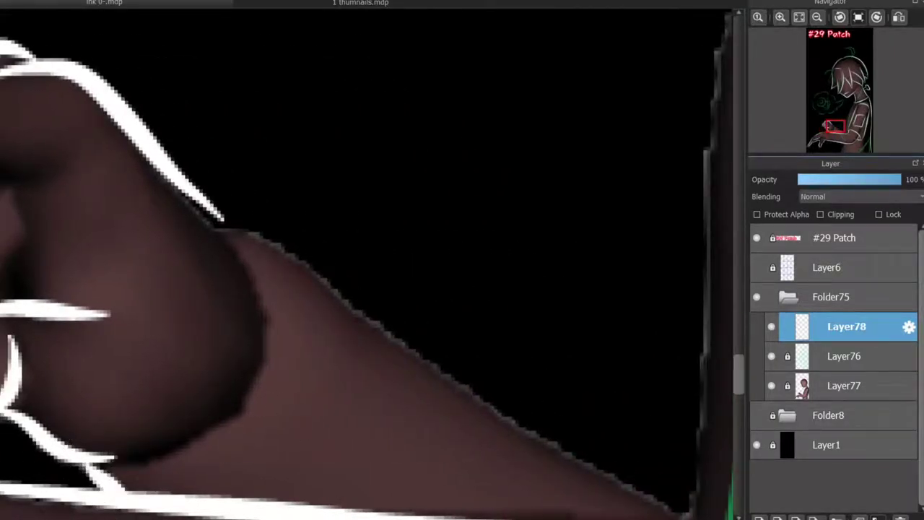
scroll(116, 446, down, 1)
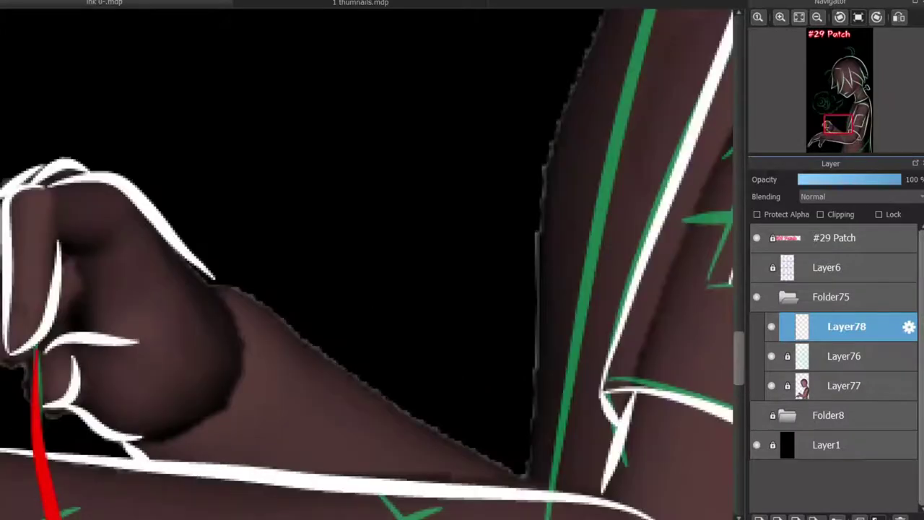
scroll(592, 91, down, 3)
scroll(144, 458, up, 4)
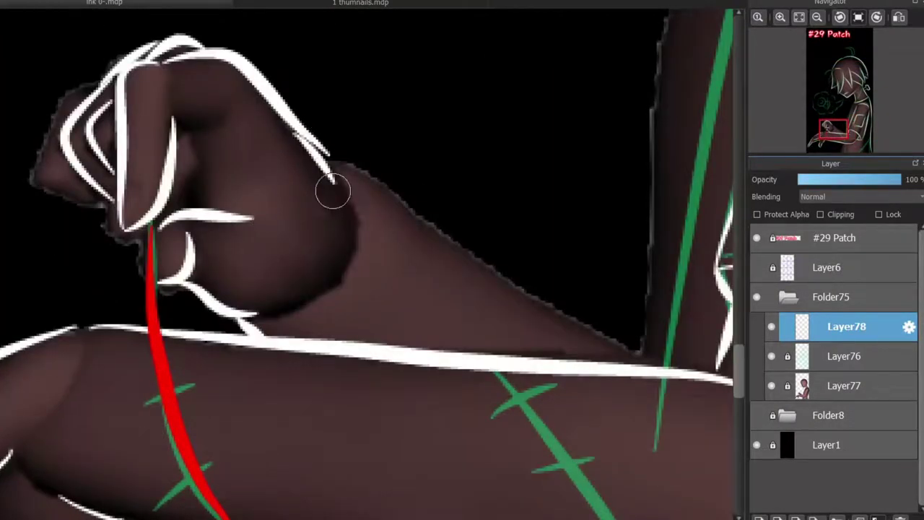
mouse_move(294, 117)
mouse_down()
mouse_move(361, 165)
mouse_move(439, 251)
mouse_up()
drag(501, 291, 636, 365)
key(ctrl+z)
drag(340, 190, 621, 369)
- Draw a red curved strand arching up from the crown of the head
scroll(487, 382, down, 3)
scroll(488, 383, up, 5)
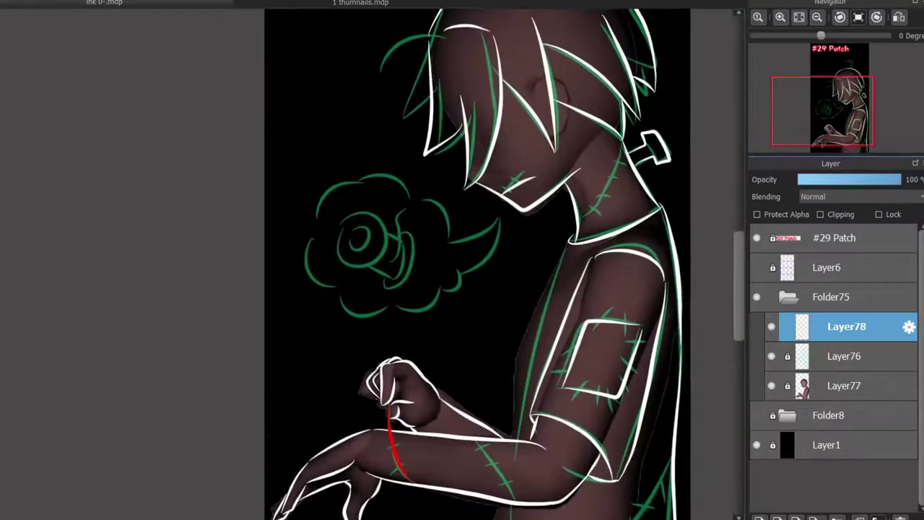
scroll(401, 264, up, 5)
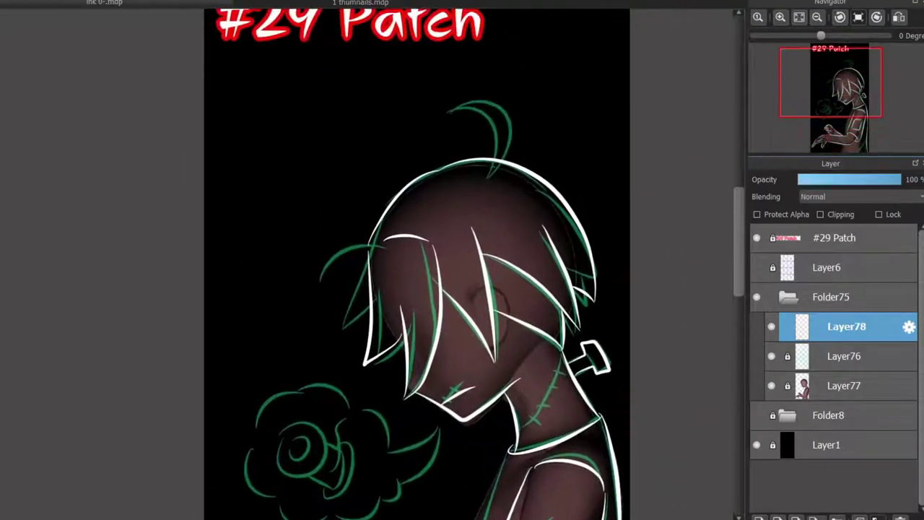
scroll(524, 59, up, 5)
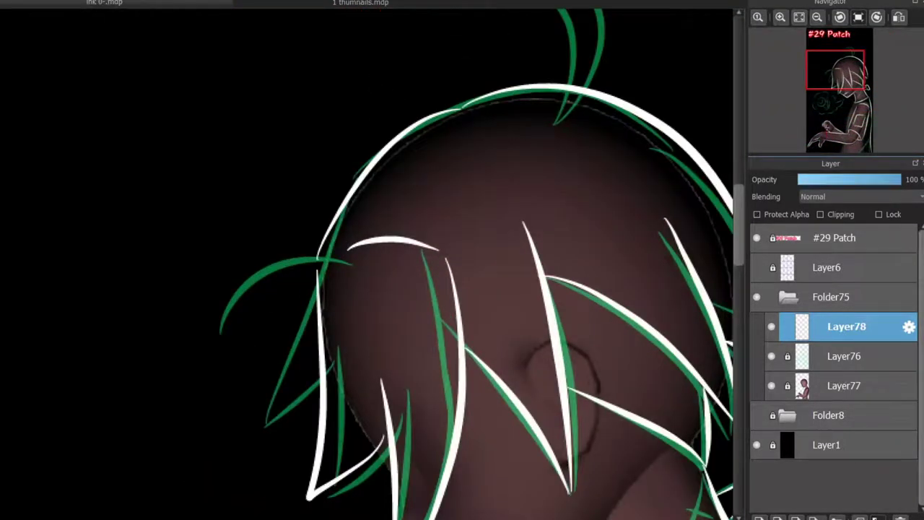
scroll(341, 408, up, 5)
scroll(342, 408, down, 5)
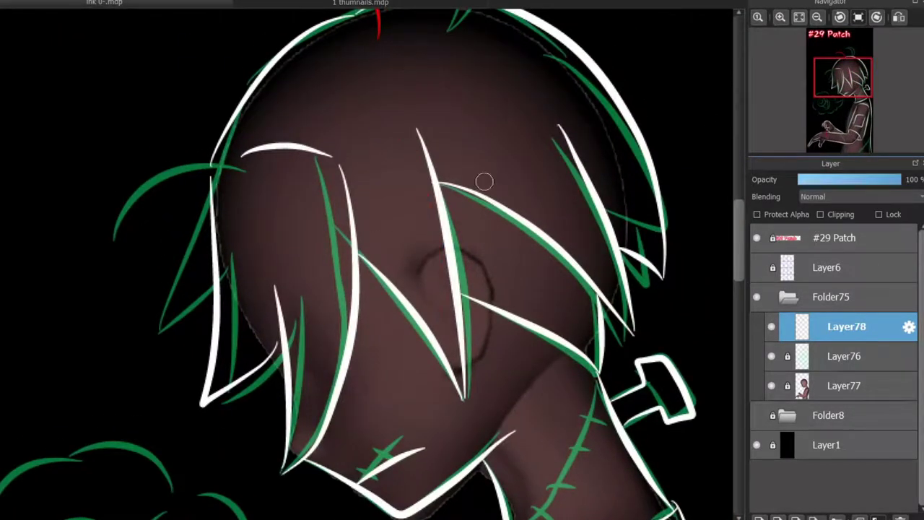
scroll(483, 181, down, 10)
- Fade the green sketch layer to 22% opacity, dim the figure layer beneath it, and add a new layer above the line art
click(846, 356)
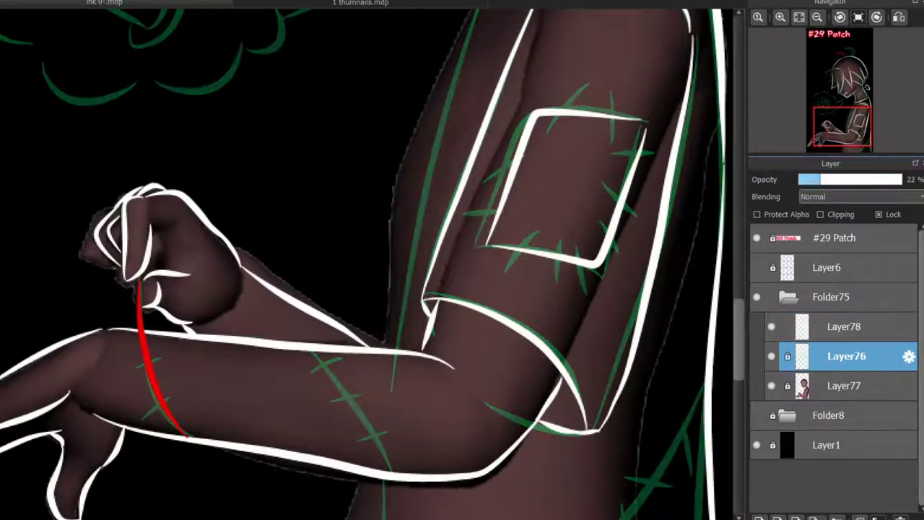
click(844, 385)
click(846, 326)
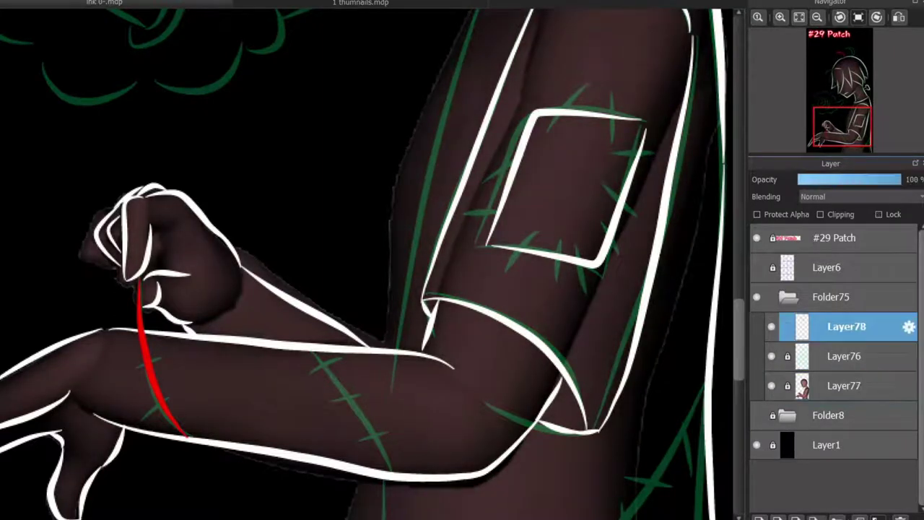
key(ctrl+shift+n)
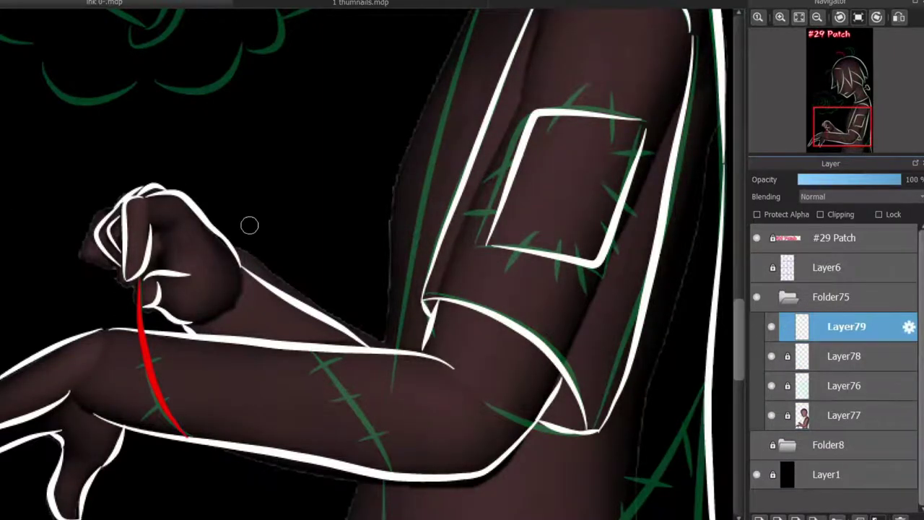
- Ink the torso's front edge as a curve from the collar to the canvas's lower edge, leaving a gap where the forearm crosses it
scroll(249, 225, down, 2)
drag(370, 88, 330, 423)
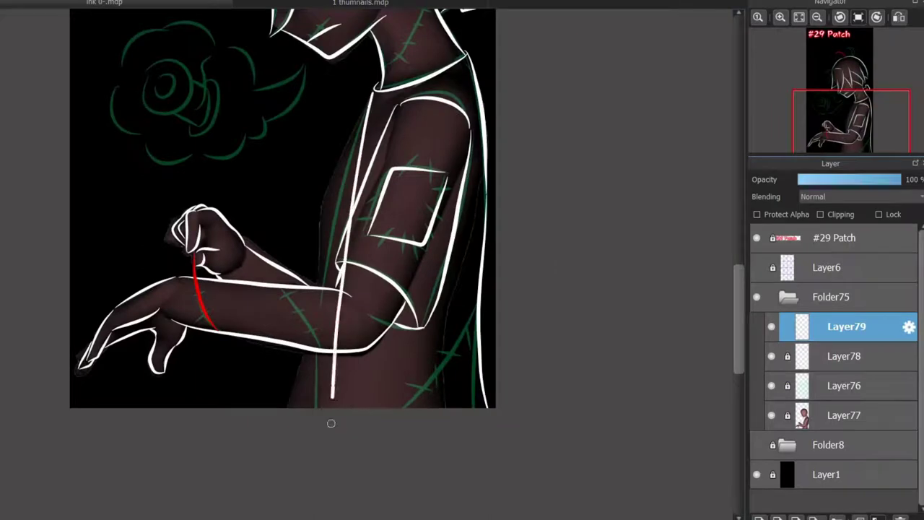
key(ctrl+z)
key(ctrl+z)
mouse_move(371, 91)
mouse_down()
mouse_move(315, 345)
mouse_move(336, 448)
mouse_up()
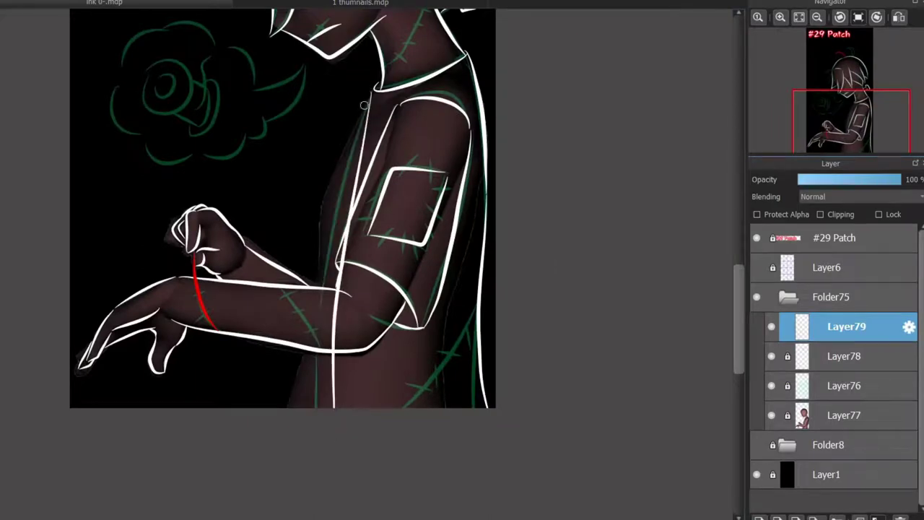
key(ctrl+z)
mouse_move(371, 89)
mouse_down()
mouse_move(320, 438)
mouse_move(351, 130)
mouse_move(322, 390)
mouse_up()
key(ctrl+z)
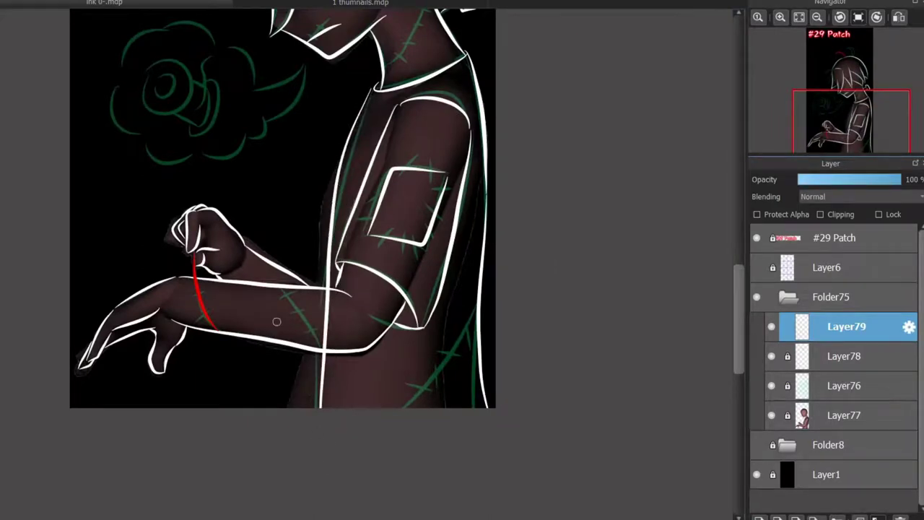
scroll(321, 307, up, 4)
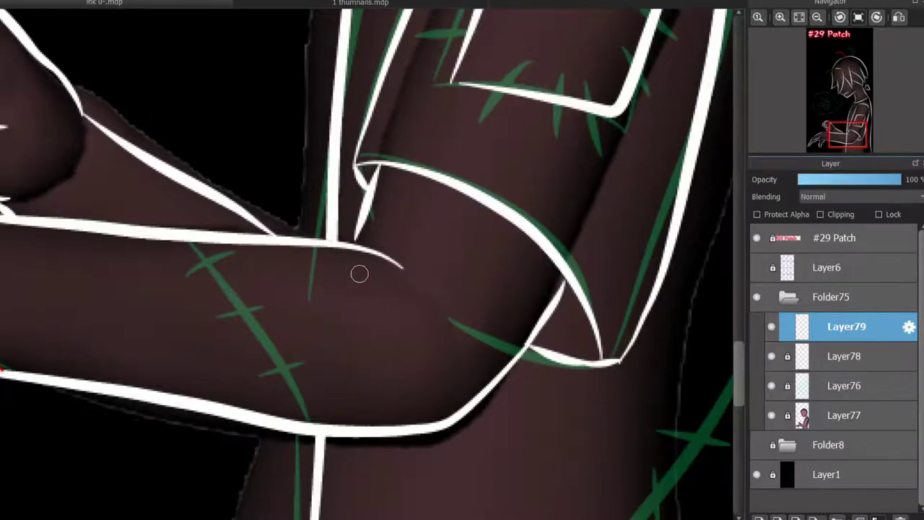
- Ink the two concentric rings of the thread spool's front face inside the scalloped bubble
scroll(359, 273, down, 4)
drag(361, 180, 361, 458)
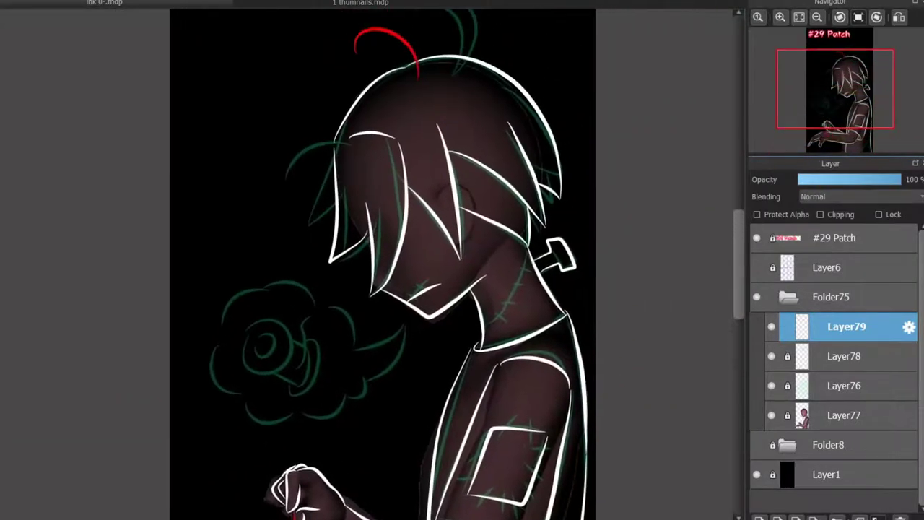
scroll(296, 449, up, 5)
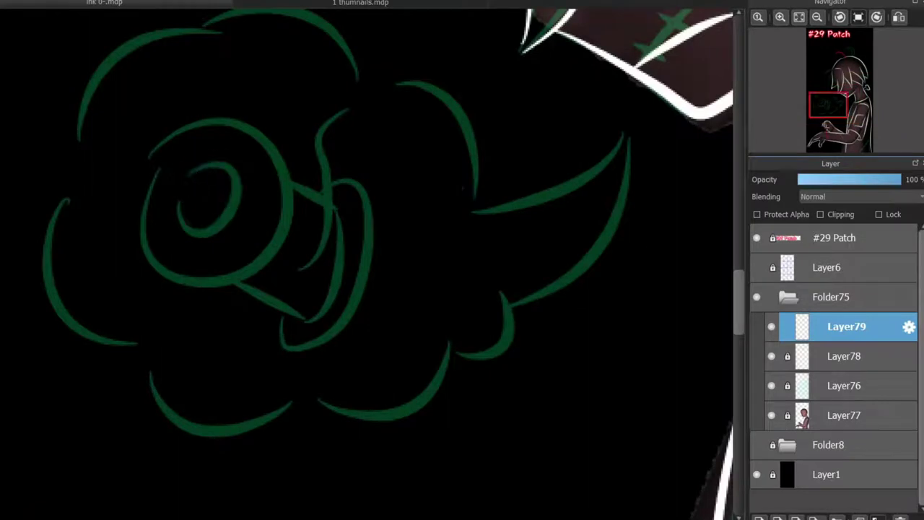
mouse_move(185, 172)
mouse_down()
mouse_move(154, 232)
mouse_move(243, 132)
mouse_up()
key(ctrl+z)
drag(161, 158, 175, 156)
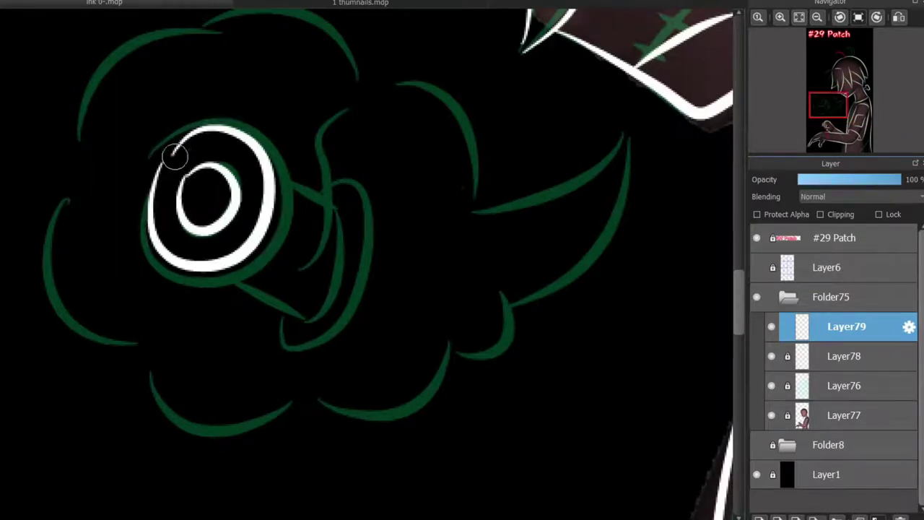
- Ink the lower edge of the spool's barrel, running from the front ring toward the rear flange
drag(216, 268, 317, 315)
key(ctrl+z)
key(ctrl+z)
drag(220, 268, 317, 316)
key(ctrl+z)
- Ink the spool barrel's upper edge and curved rear end, with the rear flange wrapping around it
mouse_move(273, 186)
mouse_down()
mouse_move(332, 210)
mouse_move(310, 320)
mouse_up()
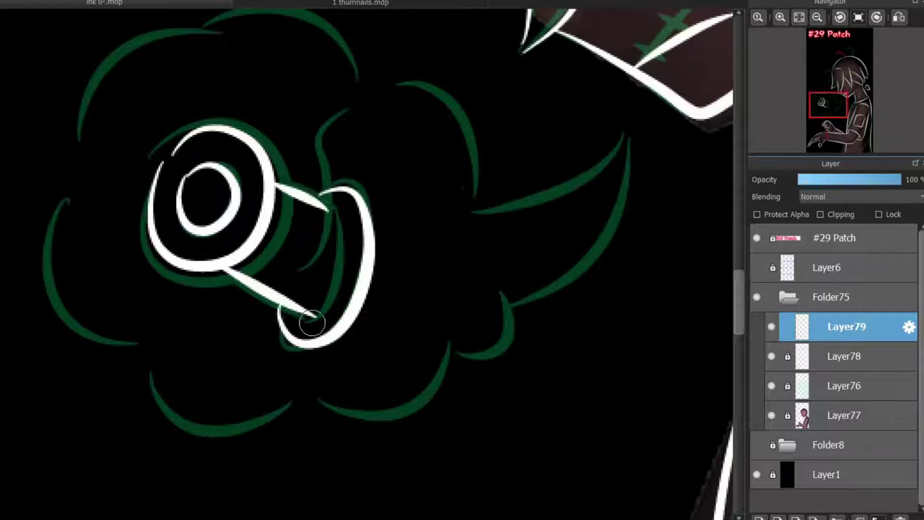
key(ctrl+z)
key(ctrl+z)
drag(274, 187, 347, 233)
mouse_move(292, 325)
mouse_down()
mouse_move(331, 206)
mouse_move(383, 255)
mouse_move(330, 206)
mouse_up()
key(ctrl+z)
drag(318, 313, 351, 267)
key(ctrl+z)
drag(355, 231, 318, 315)
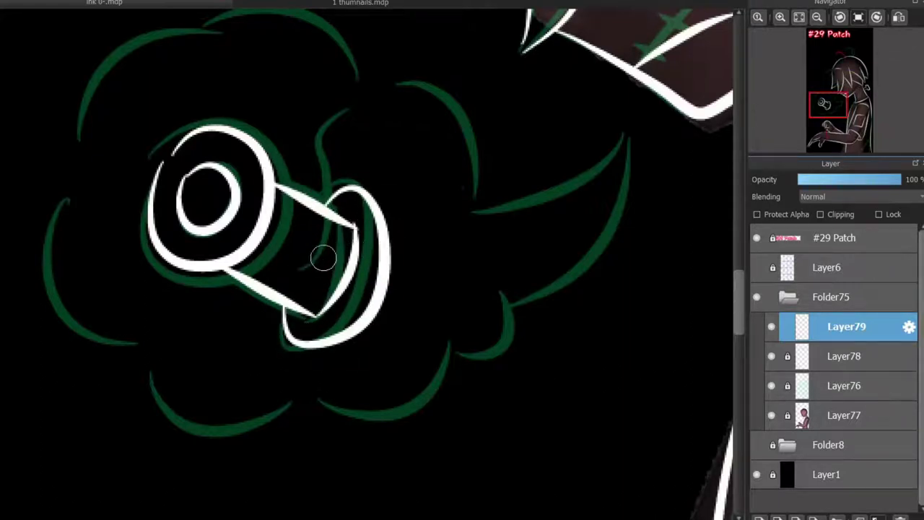
- Ink the bubble's pointed tail toward the face and the scalloped lobes around the spool
mouse_move(632, 104)
mouse_down()
mouse_move(469, 192)
mouse_move(524, 296)
mouse_up()
mouse_move(476, 186)
mouse_down()
mouse_move(361, 97)
mouse_move(431, 69)
mouse_move(196, 45)
mouse_move(59, 181)
mouse_move(161, 334)
mouse_move(328, 393)
mouse_move(448, 343)
mouse_move(509, 296)
mouse_up()
key(ctrl+z)
key(ctrl+z)
key(ctrl+z)
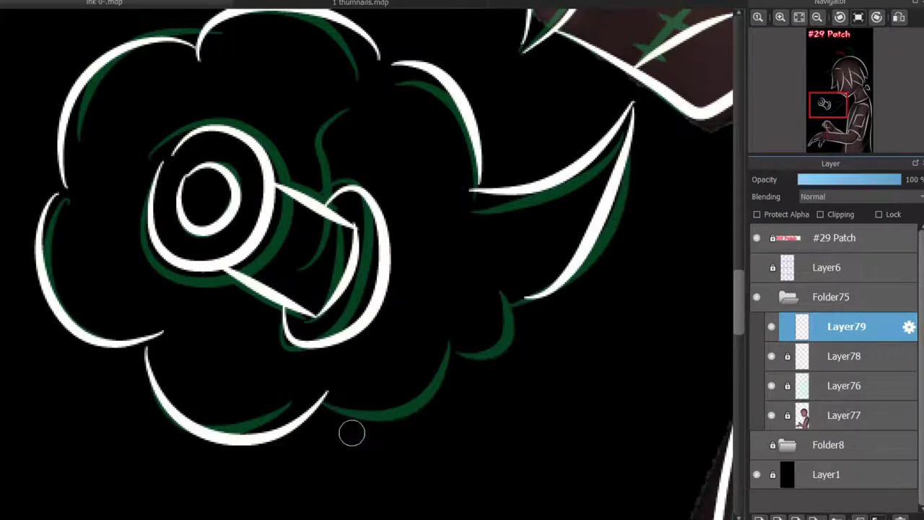
mouse_move(325, 407)
mouse_down()
mouse_move(447, 343)
mouse_move(507, 298)
mouse_up()
- Try to draw a wavy red thread trailing across the spool's barrel
key(ctrl+minus)
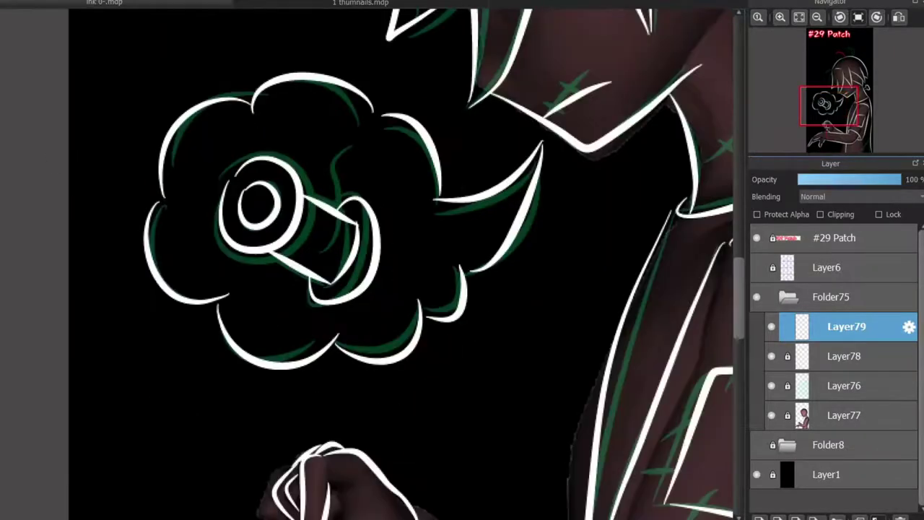
key(ctrl+plus)
mouse_move(334, 268)
mouse_down()
mouse_move(354, 149)
mouse_move(376, 119)
mouse_up()
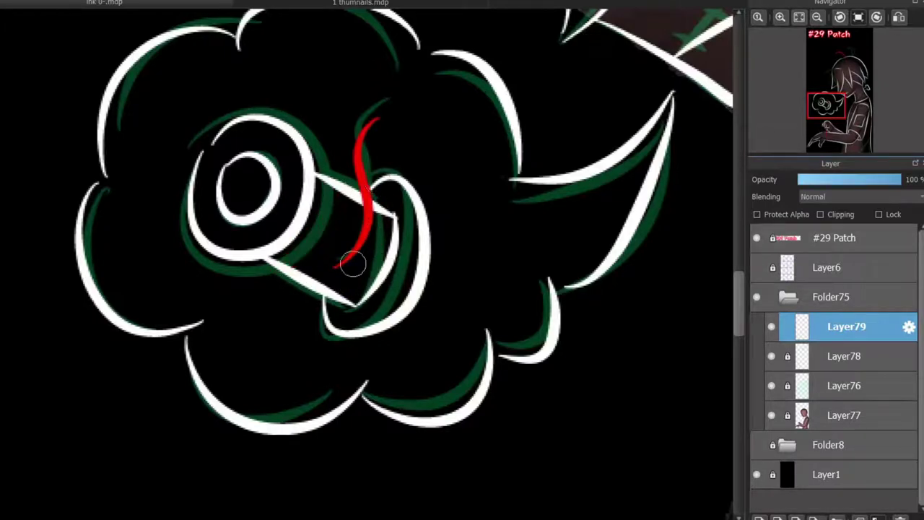
key(ctrl+z)
key(ctrl+y)
key(ctrl+z)
key(ctrl+z)
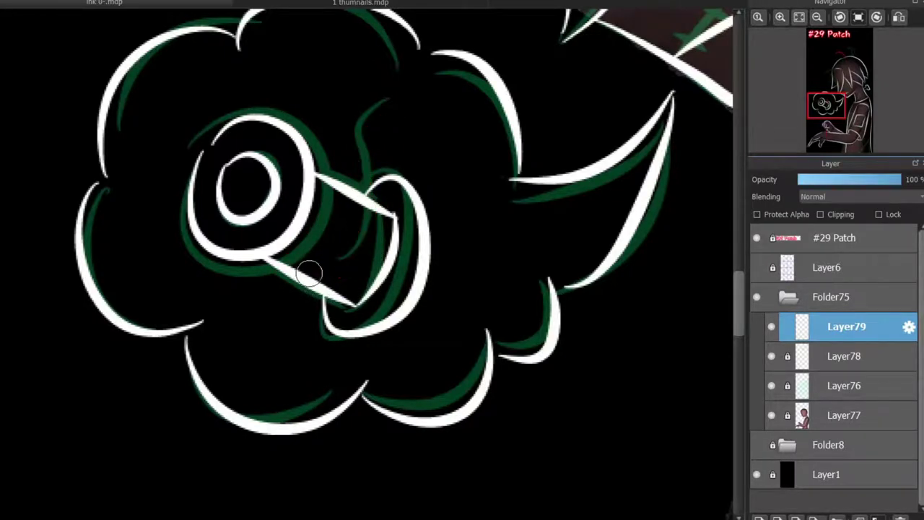
- Draw a red diagonal seam across the forearm near the elbow, and cross both forearm seams with short red stitches
mouse_move(309, 272)
mouse_down()
mouse_move(381, 113)
mouse_move(73, 289)
mouse_move(7, 203)
mouse_up()
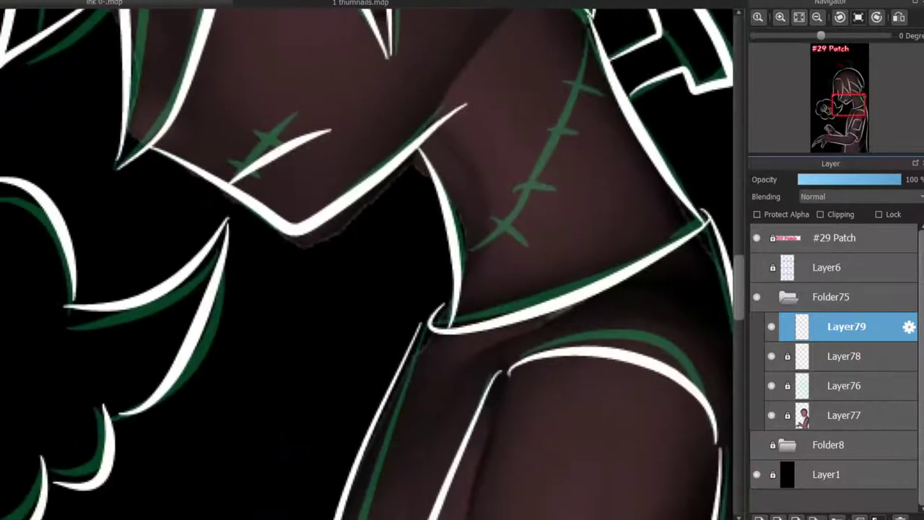
mouse_move(578, 469)
mouse_down()
mouse_move(606, 94)
mouse_move(606, 289)
mouse_move(620, 235)
mouse_up()
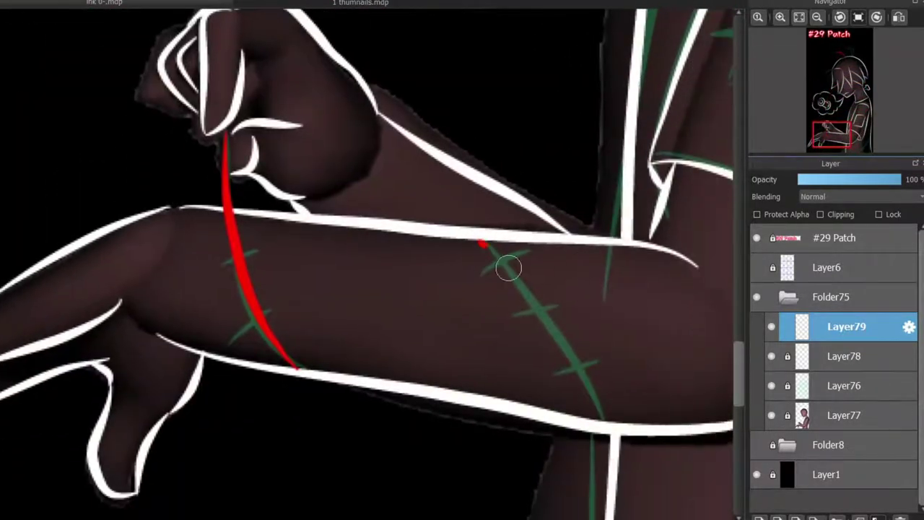
drag(479, 239, 595, 413)
key(ctrl+z)
drag(480, 236, 588, 409)
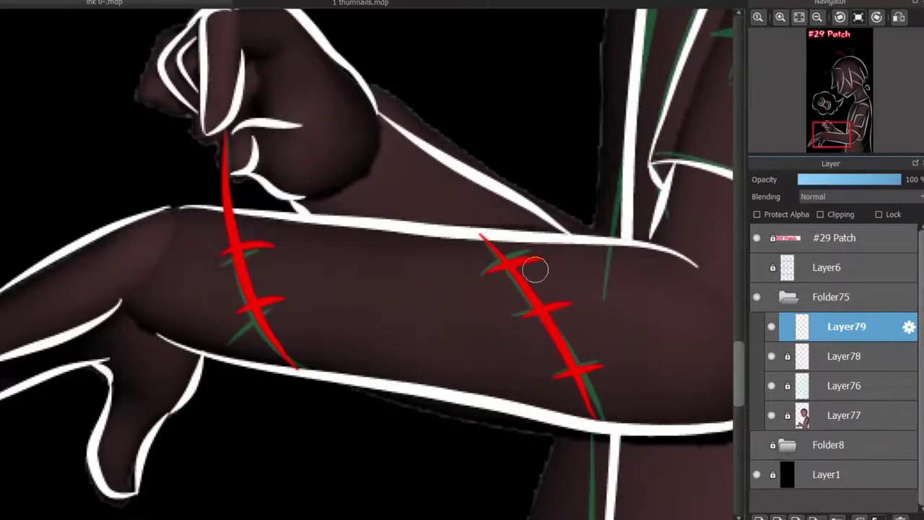
- Move the current layer below the white line art layer and draw a red diagonal seam across the shirt's lower back
scroll(551, 292, down, 3)
scroll(551, 292, right, 5)
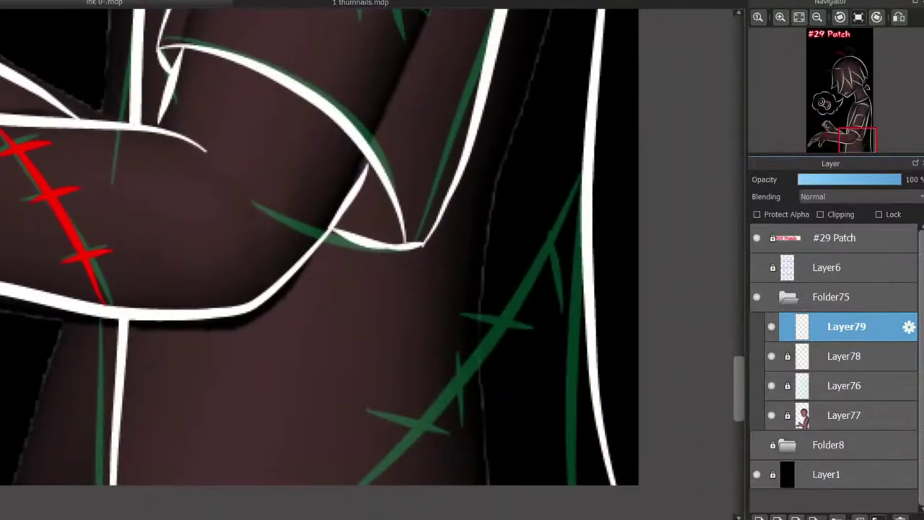
key(ctrl+Down)
scroll(320, 264, up, 10)
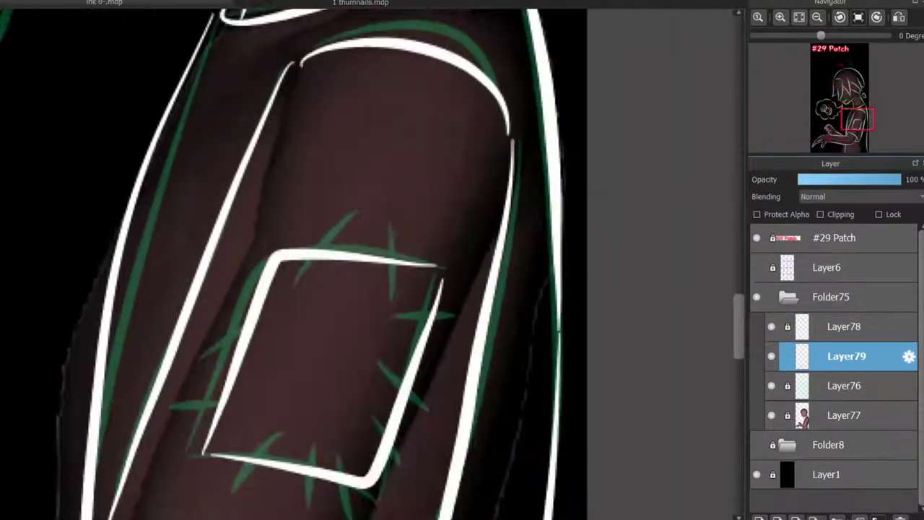
scroll(433, 240, down, 5)
drag(583, 83, 412, 381)
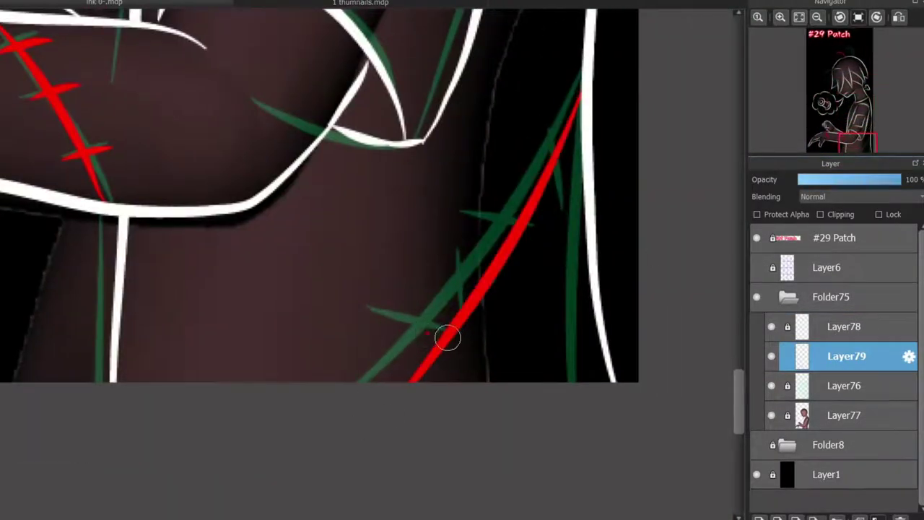
- Cross the red seam on the shirt's lower back with short, differently angled red stitches
drag(429, 335, 491, 337)
drag(503, 268, 514, 290)
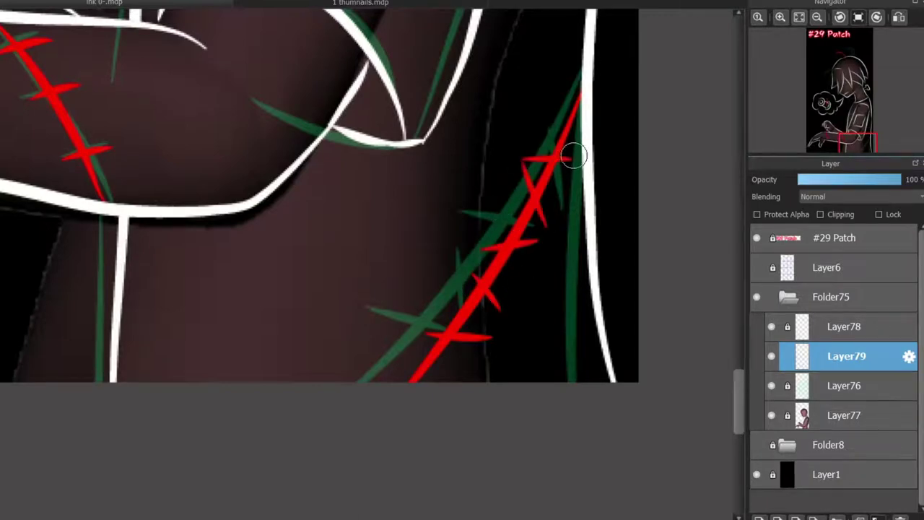
scroll(370, 180, up, 5)
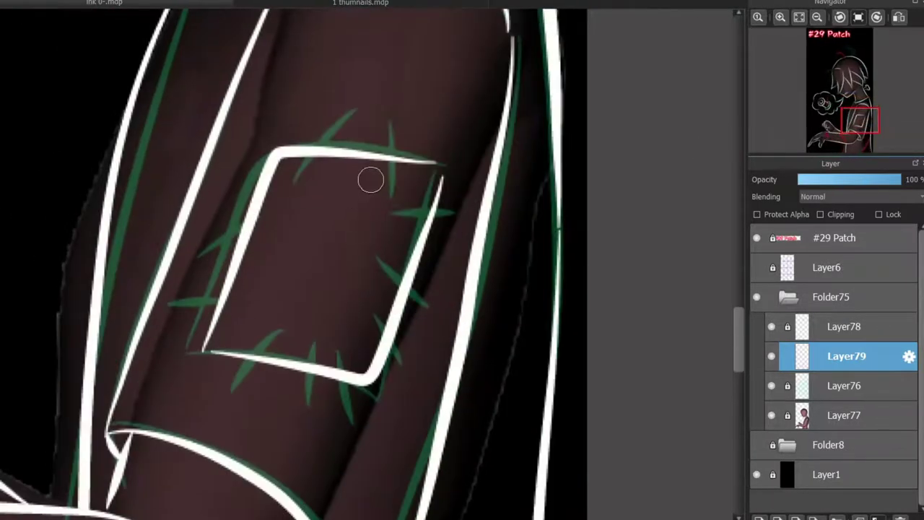
key(ctrl+z)
- Draw a curved red seam down the neck from below the bolt and cross it with four short red stitches
scroll(424, 250, up, 5)
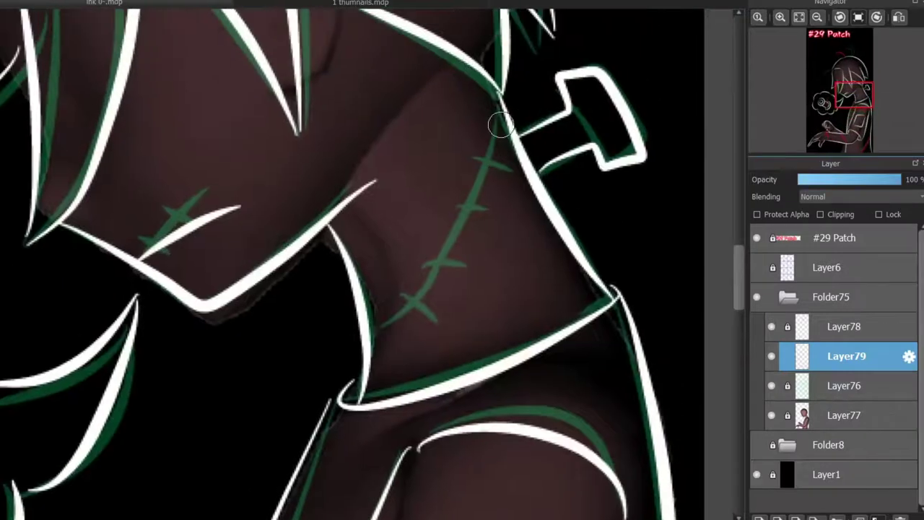
drag(508, 136, 375, 342)
drag(394, 310, 449, 333)
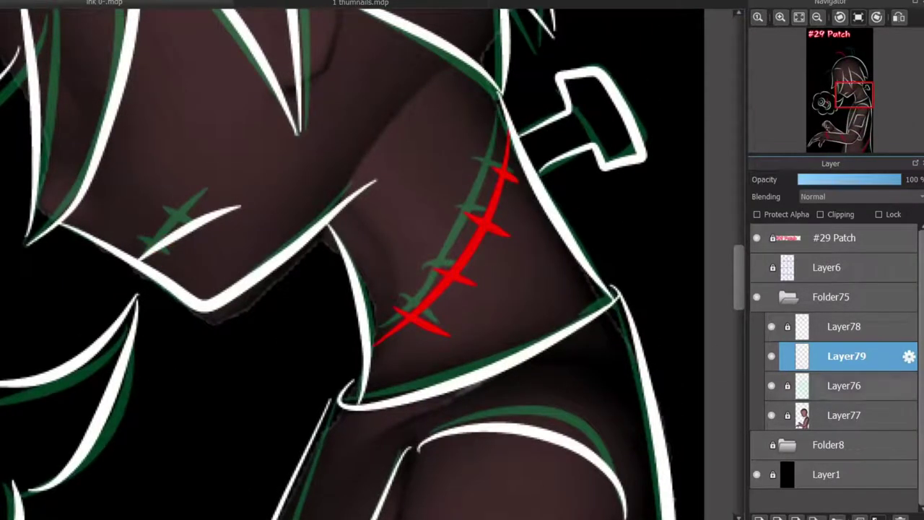
- On a new layer above the white line art, draw short red stitches across the mouth line and around the sleeve's square patch
key(ctrl+shift+n)
key(ctrl+Up)
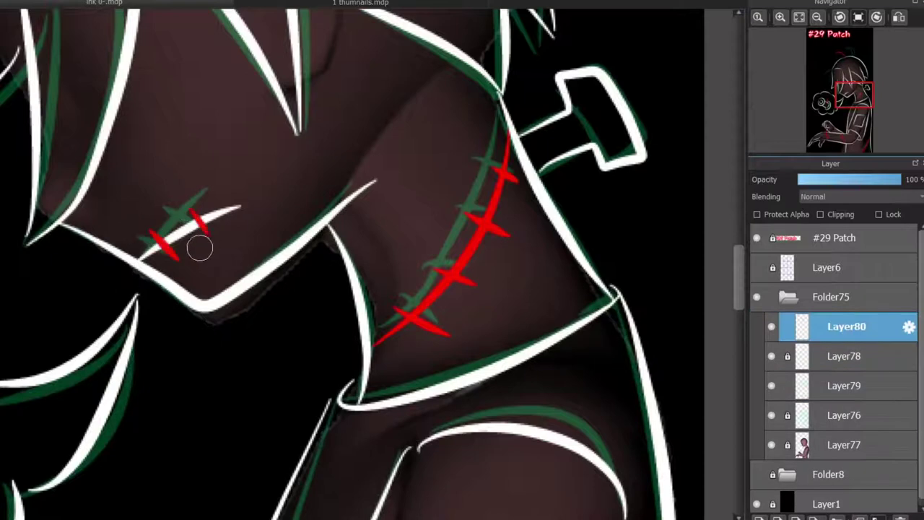
scroll(373, 263, down, 5)
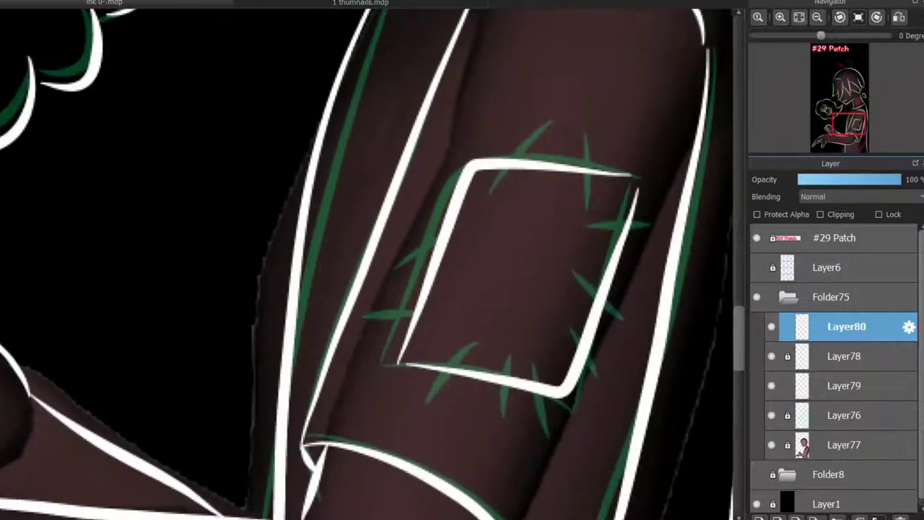
drag(510, 185, 533, 141)
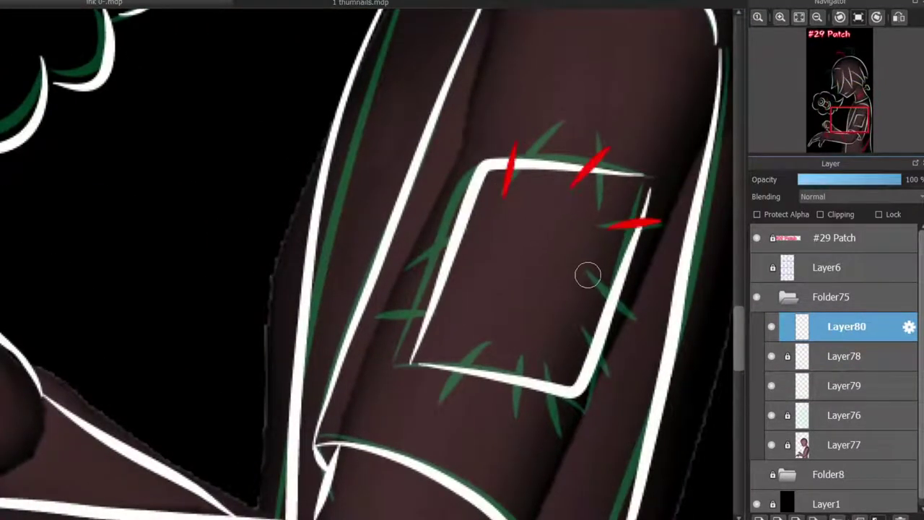
drag(588, 275, 627, 302)
drag(578, 351, 620, 343)
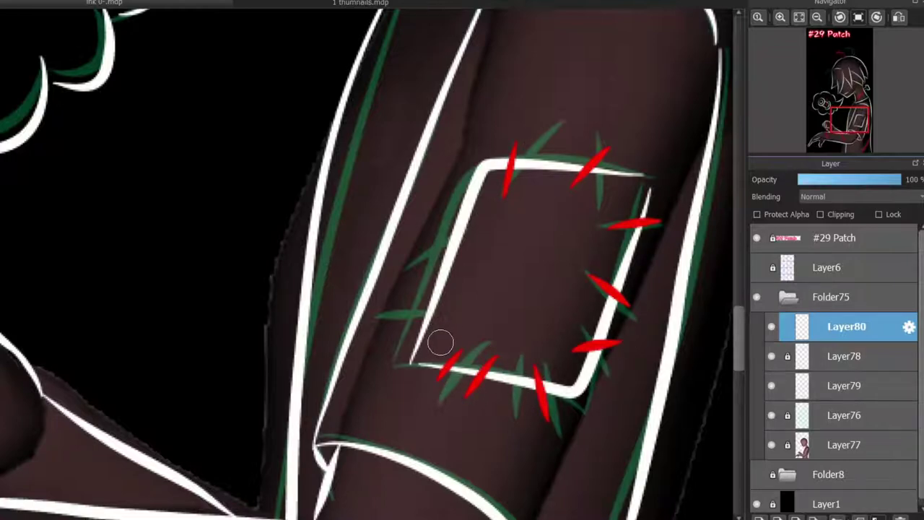
scroll(372, 263, down, 3)
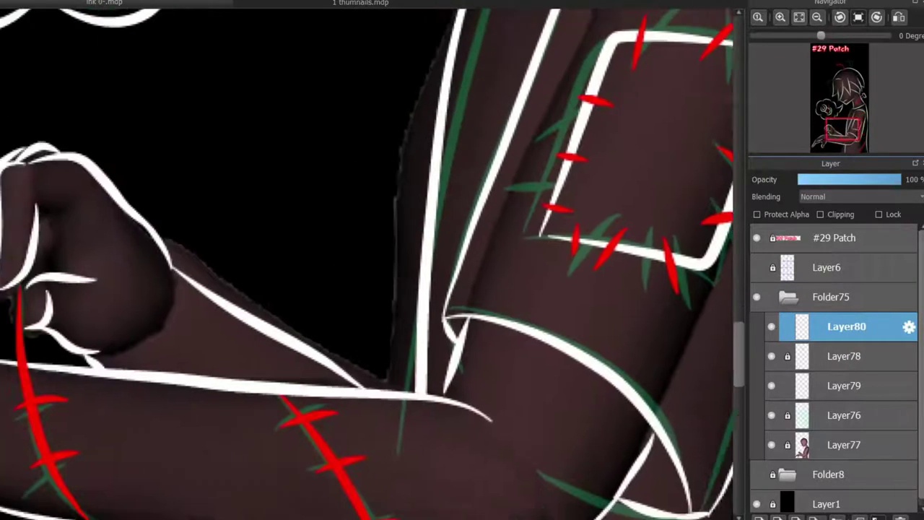
- Try to draw a curved red seam with short stitches on the front of the shirt
scroll(373, 264, up, 8)
scroll(373, 263, down, 10)
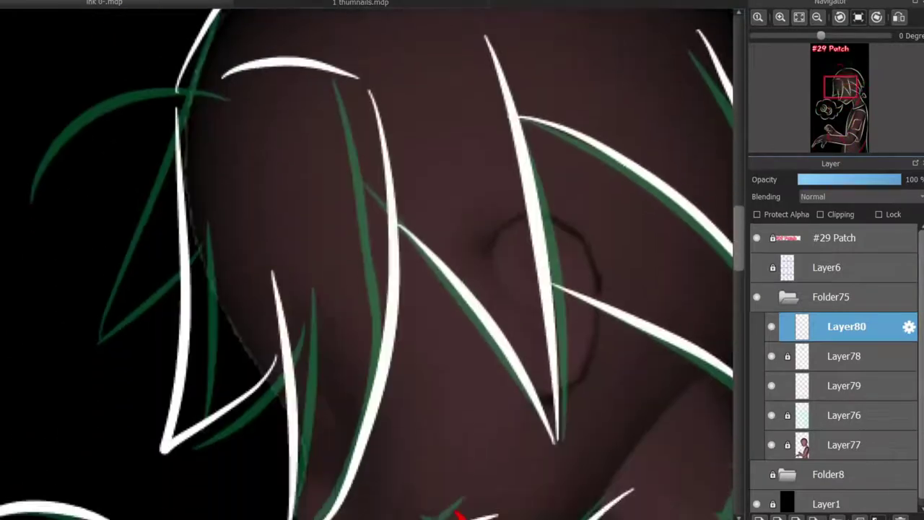
scroll(606, 223, down, 5)
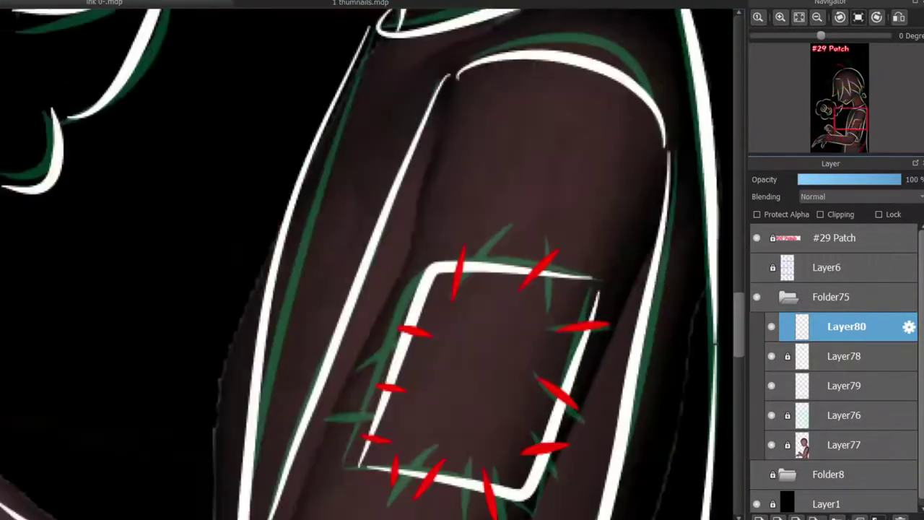
scroll(606, 223, up, 3)
drag(360, 260, 343, 307)
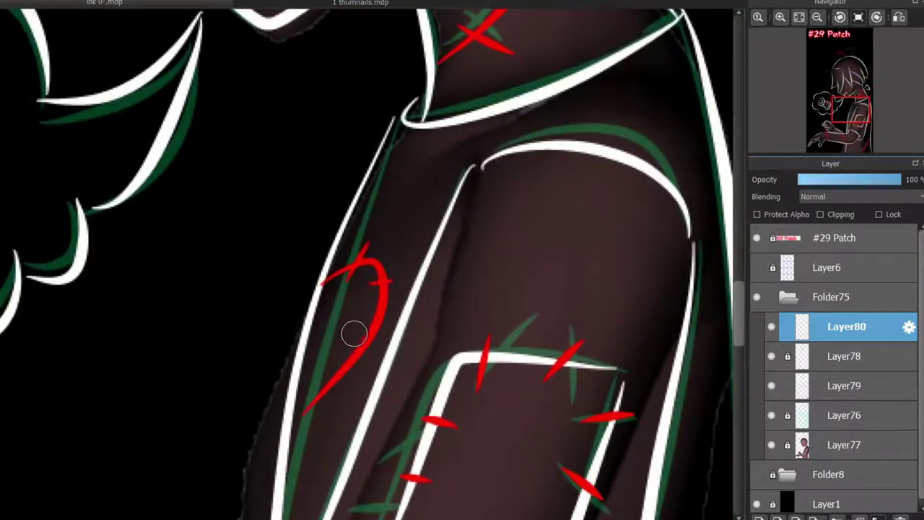
key(ctrl+z)
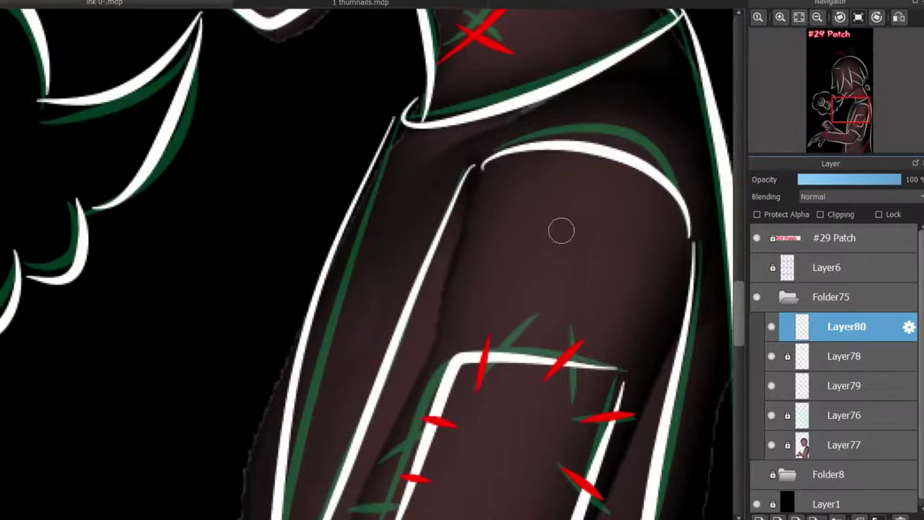
- Hide the green sketch layer and the figure's colour fill layer to check the line art against black
scroll(559, 230, up, 10)
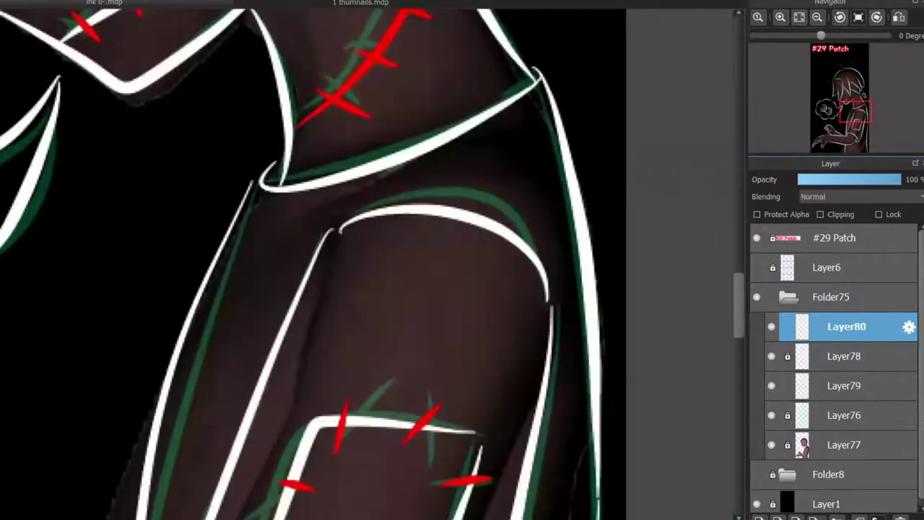
scroll(22, 432, down, 5)
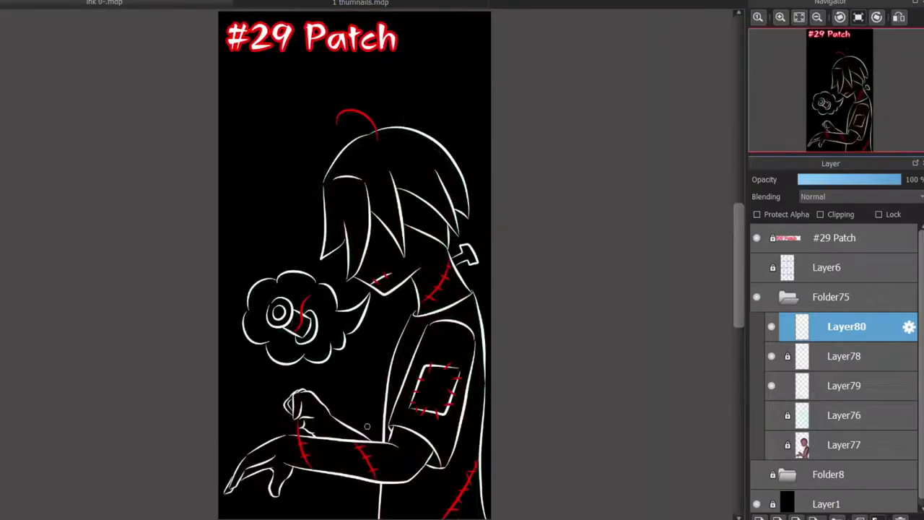
scroll(462, 289, up, 5)
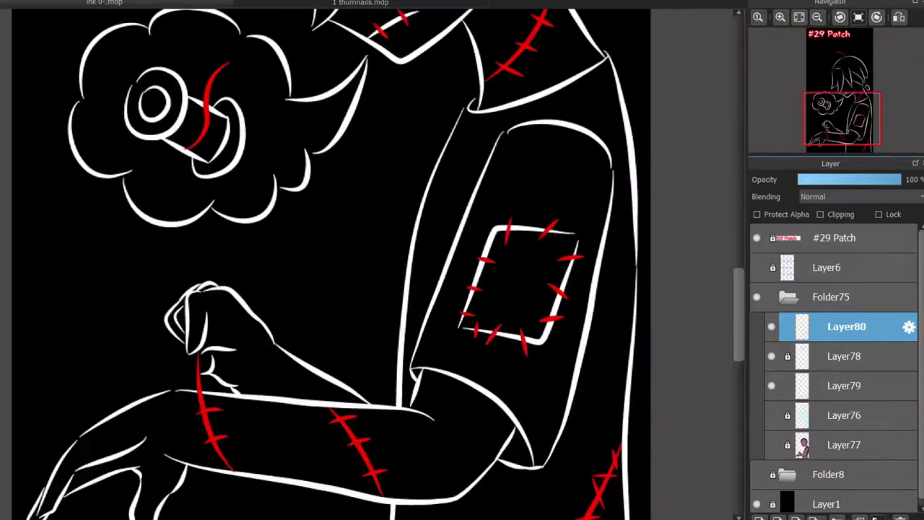
scroll(307, 462, down, 2)
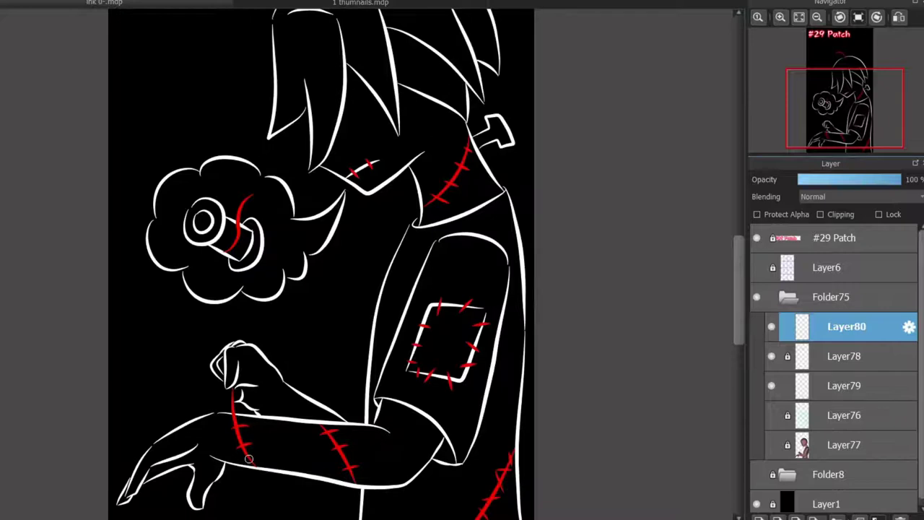
- On Layer79, draw a short red seam with two cross stitches across the finger of the raised hand
click(847, 385)
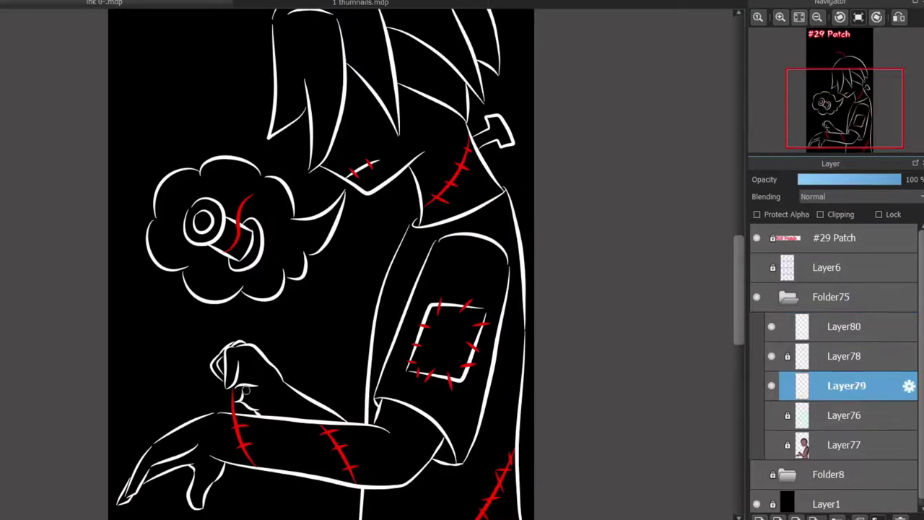
scroll(217, 396, up, 6)
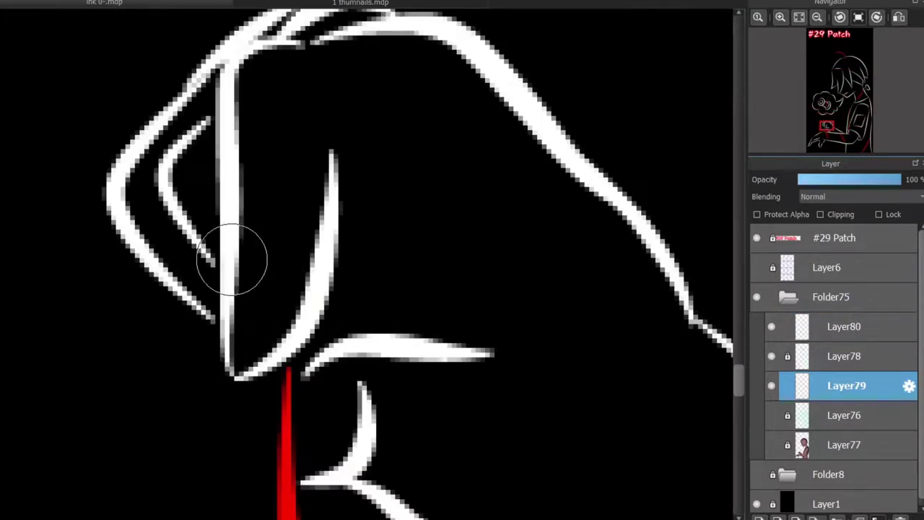
drag(241, 254, 309, 262)
key(ctrl+z)
drag(243, 197, 306, 203)
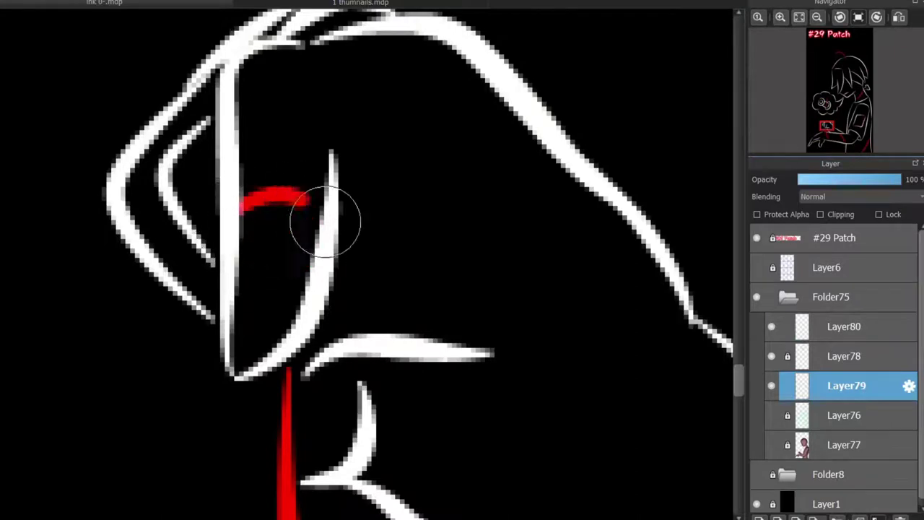
key(ctrl+z)
drag(242, 126, 326, 173)
drag(261, 105, 273, 173)
drag(304, 116, 318, 174)
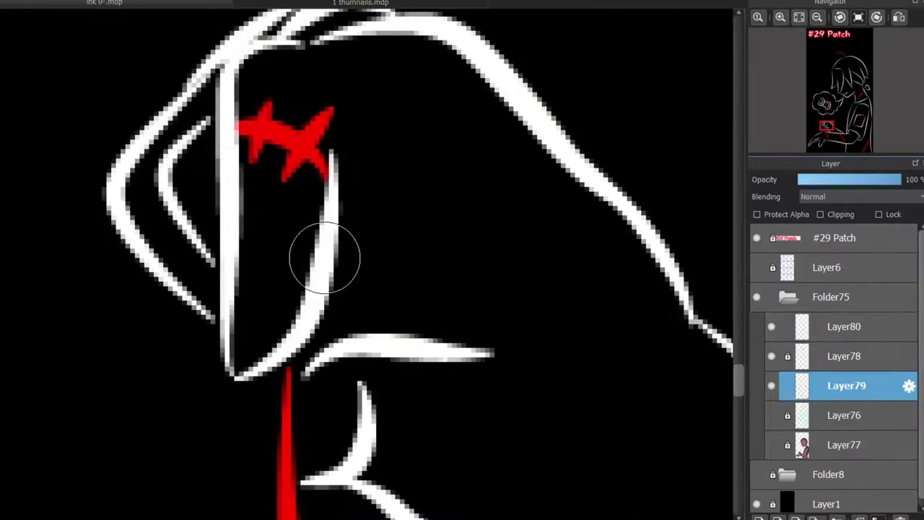
- Draw a loose red thread wrapping over the neck bolt's shaft and hanging down below it
scroll(324, 258, down, 4)
scroll(229, 391, up, 3)
scroll(270, 273, down, 3)
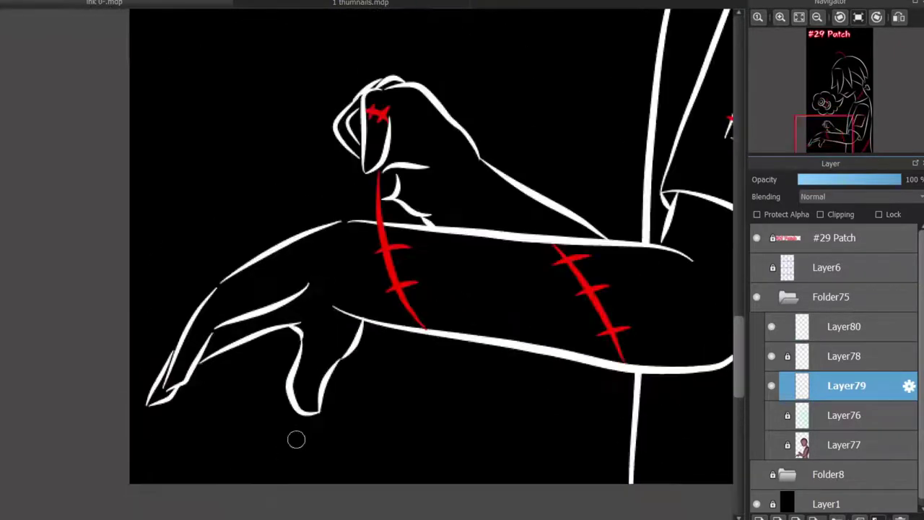
drag(295, 217, 181, 505)
scroll(361, 288, up, 3)
scroll(433, 288, down, 2)
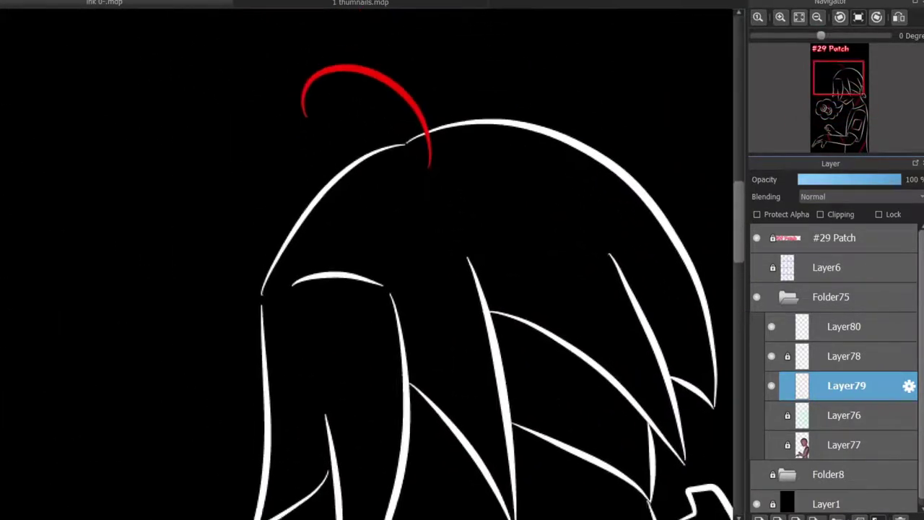
drag(650, 506, 479, 289)
scroll(479, 289, up, 3)
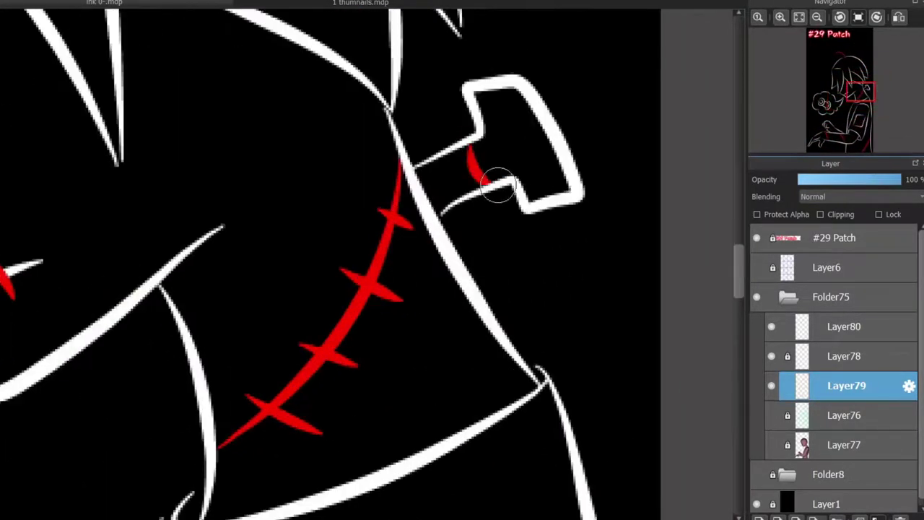
key(ctrl+z)
drag(485, 181, 505, 273)
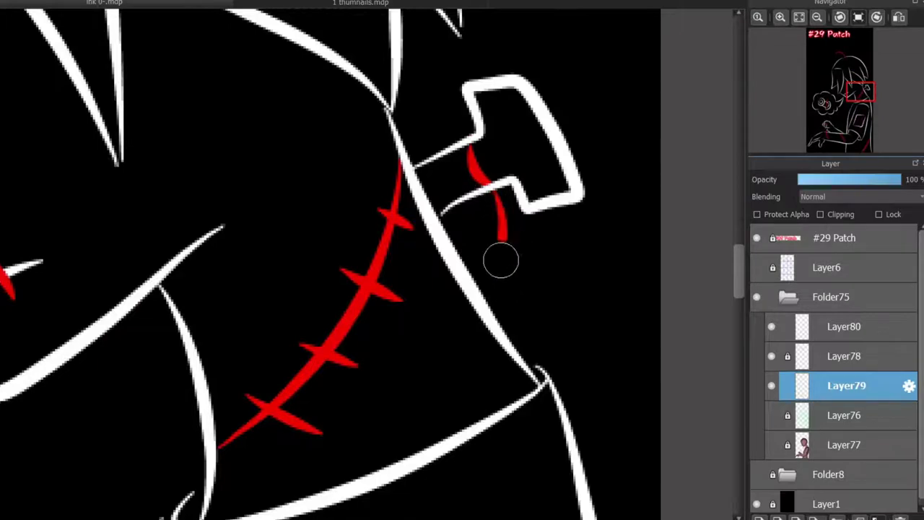
- Try to add more wavy red thread pieces beneath the neck bolt, behind the back of the neck
drag(485, 309, 562, 311)
drag(550, 268, 618, 307)
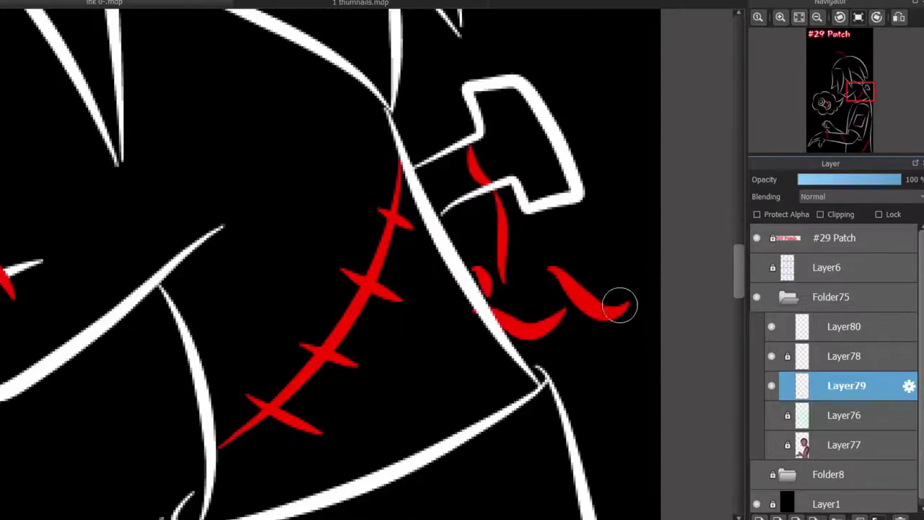
key(ctrl+z)
key(ctrl+z)
drag(72, 134, 120, 182)
key(ctrl+z)
key(ctrl+z)
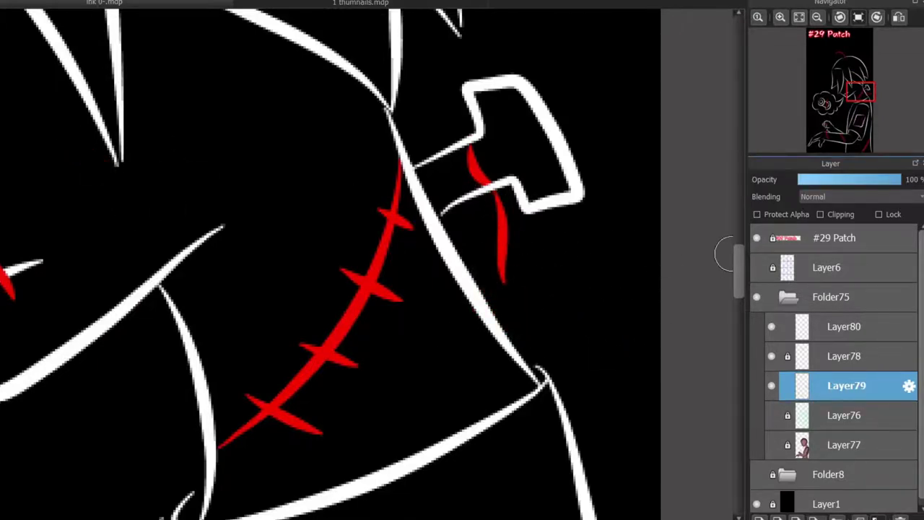
- Try to draw a diagonal red seam across the shirt's chest on the existing seam layer
scroll(725, 255, down, 5)
scroll(436, 221, up, 1)
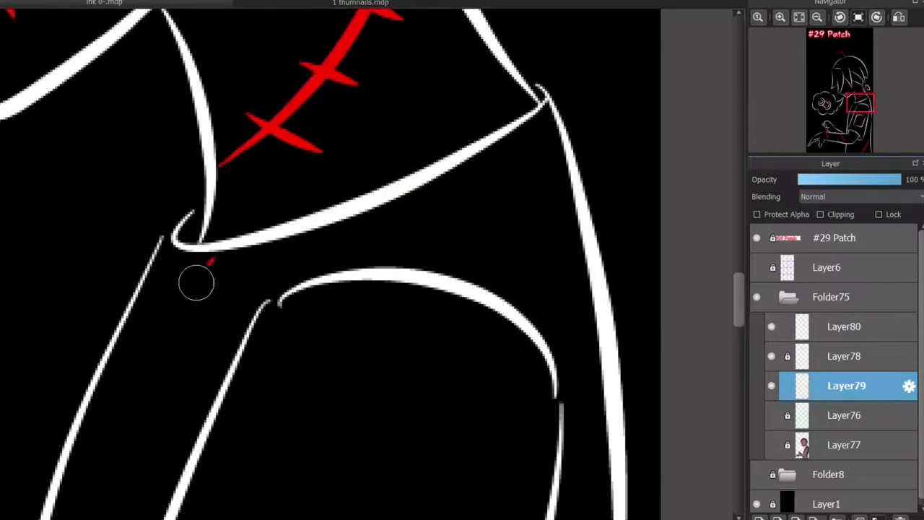
key(ctrl+z)
drag(206, 382, 72, 479)
key(ctrl+z)
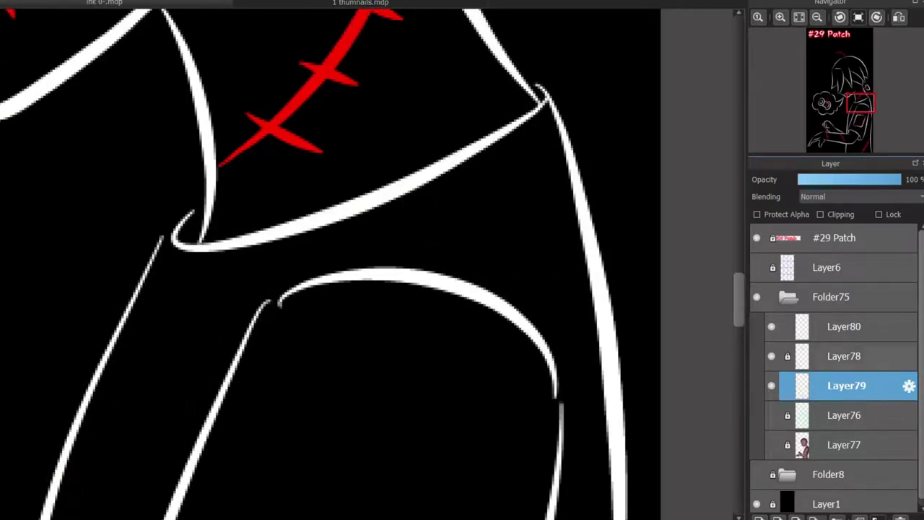
- Add a new layer below Layer79 and draw a diagonal red seam with three cross stitches on the shirt's chest
key(ctrl+shift+n)
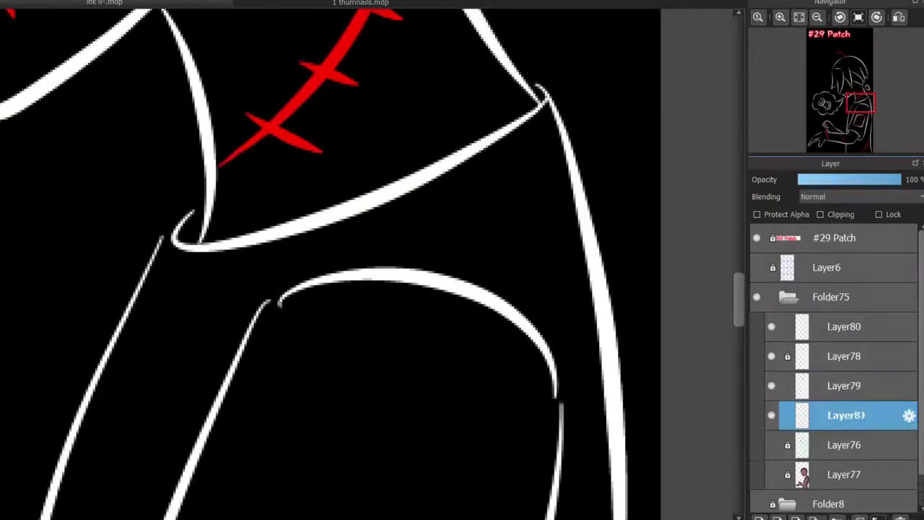
key(ctrl+y)
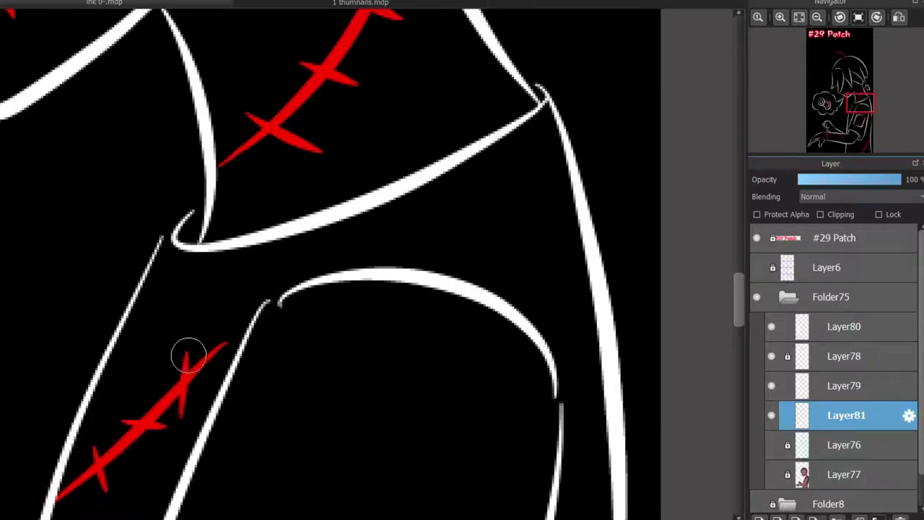
- Draw a large sideways red number 29 inside the sleeve's stitched square patch
scroll(188, 355, down, 10)
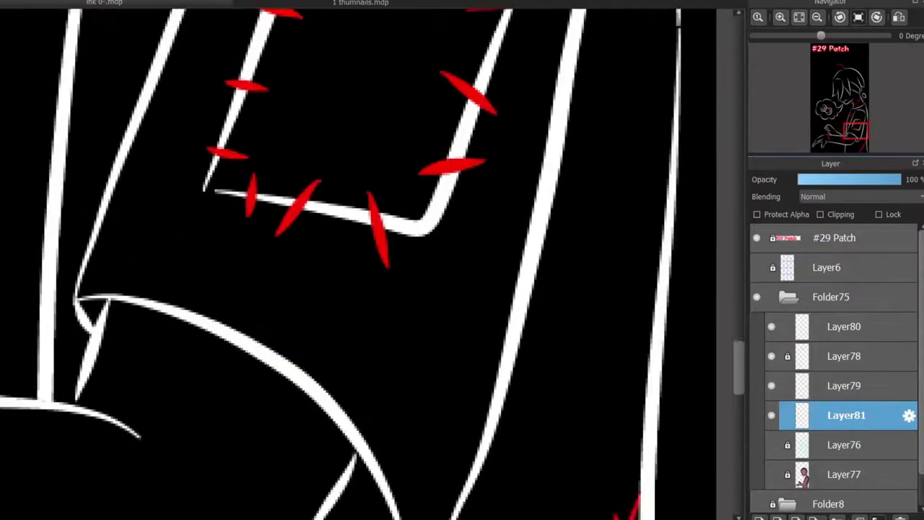
scroll(624, 137, up, 4)
drag(208, 251, 318, 209)
mouse_move(268, 165)
mouse_down()
mouse_move(311, 169)
mouse_move(317, 149)
mouse_move(331, 184)
mouse_up()
key(ctrl+z)
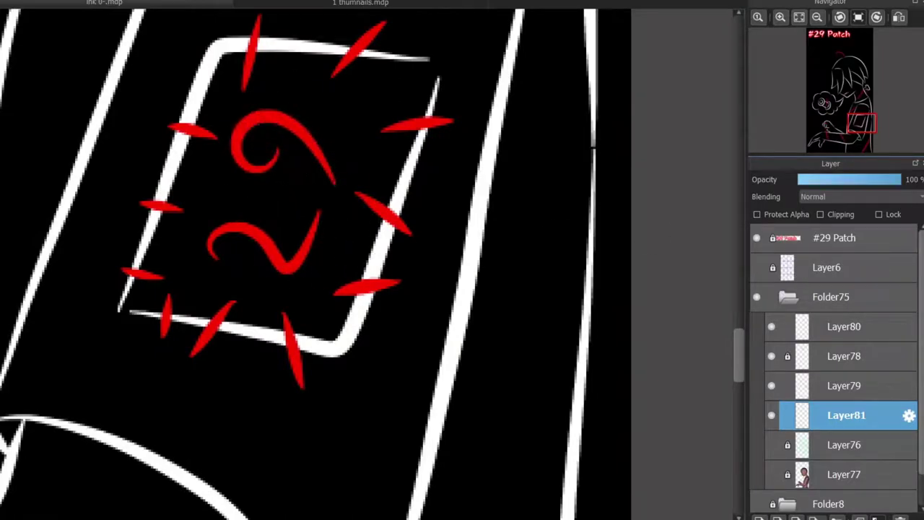
- Draw a short red seam with two cross stitches across the raised forearm, just behind the hand
mouse_move(845, 87)
mouse_down()
mouse_move(857, 124)
mouse_move(849, 120)
mouse_move(846, 144)
mouse_move(830, 116)
mouse_move(846, 128)
mouse_up()
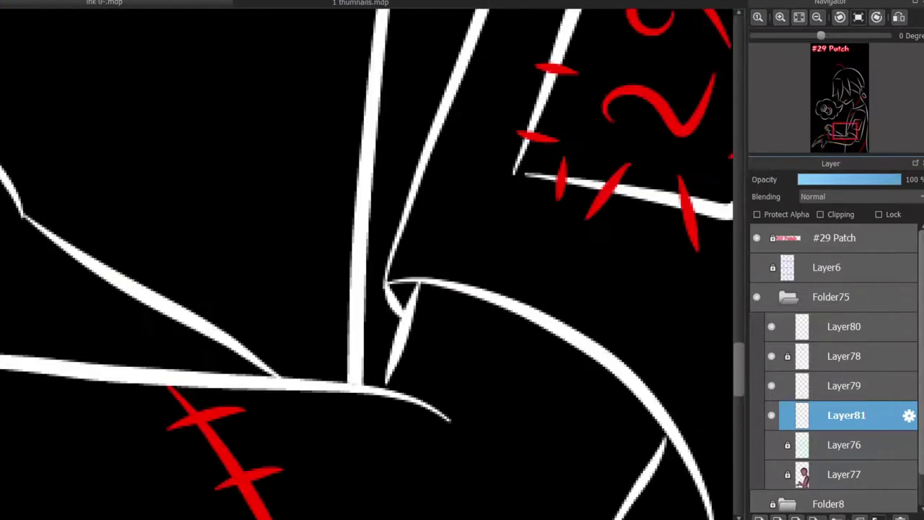
drag(182, 344, 345, 288)
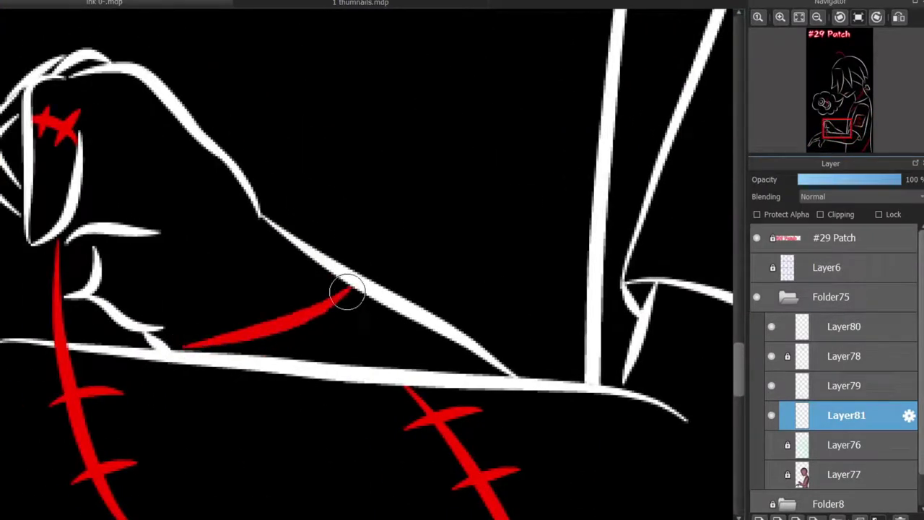
key(ctrl+z)
mouse_move(260, 354)
mouse_down()
mouse_move(327, 270)
mouse_move(305, 305)
mouse_up()
key(ctrl+z)
key(ctrl+z)
mouse_move(330, 259)
mouse_down()
mouse_move(277, 361)
mouse_move(325, 273)
mouse_up()
key(ctrl+z)
- Draw a white wavy question-mark shape with a dot beneath it beside the spool in the bubble
mouse_move(836, 128)
mouse_down()
mouse_move(841, 116)
mouse_move(825, 102)
mouse_up()
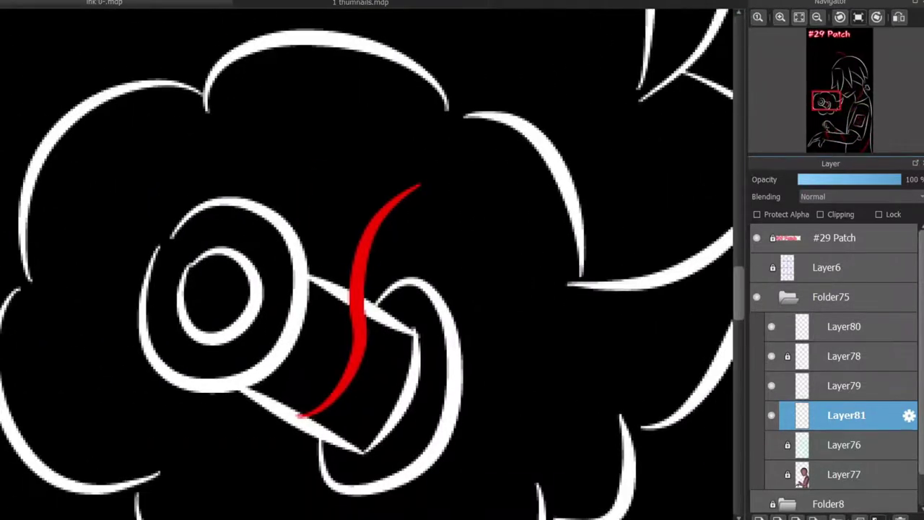
drag(507, 215, 530, 318)
click(528, 358)
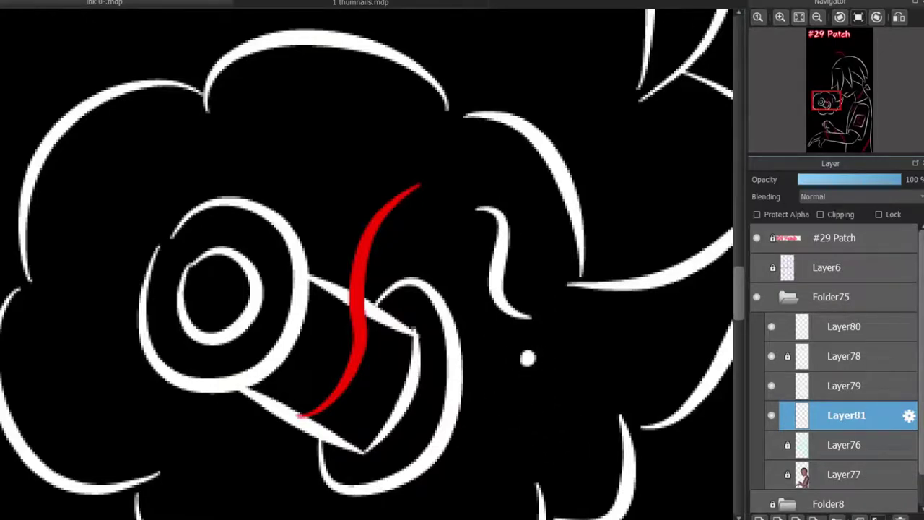
- Add three short red stitches across the curved shoulder seam at the top of the sleeve on Layer80
scroll(294, 208, down, 3)
mouse_move(825, 102)
mouse_down()
mouse_move(843, 78)
mouse_move(838, 134)
mouse_move(839, 105)
mouse_move(849, 120)
mouse_move(861, 109)
mouse_up()
scroll(361, 260, up, 3)
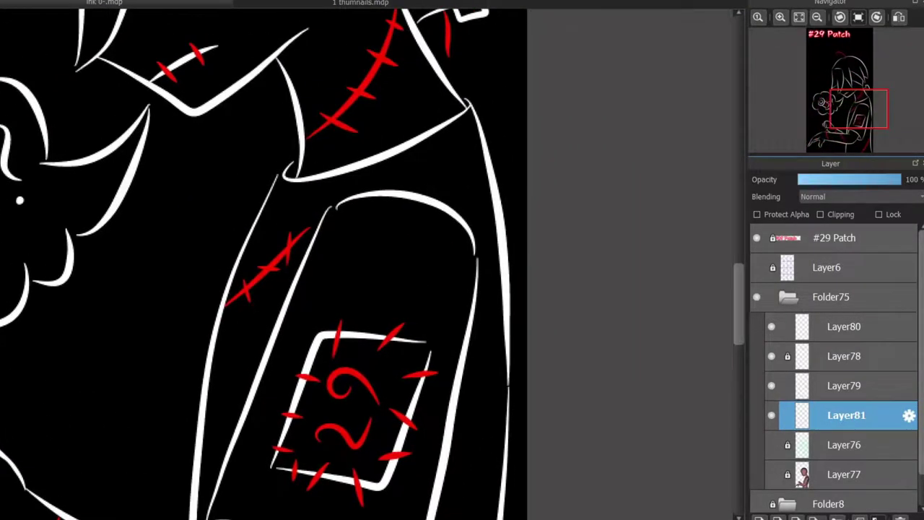
key(ctrl+z)
click(846, 326)
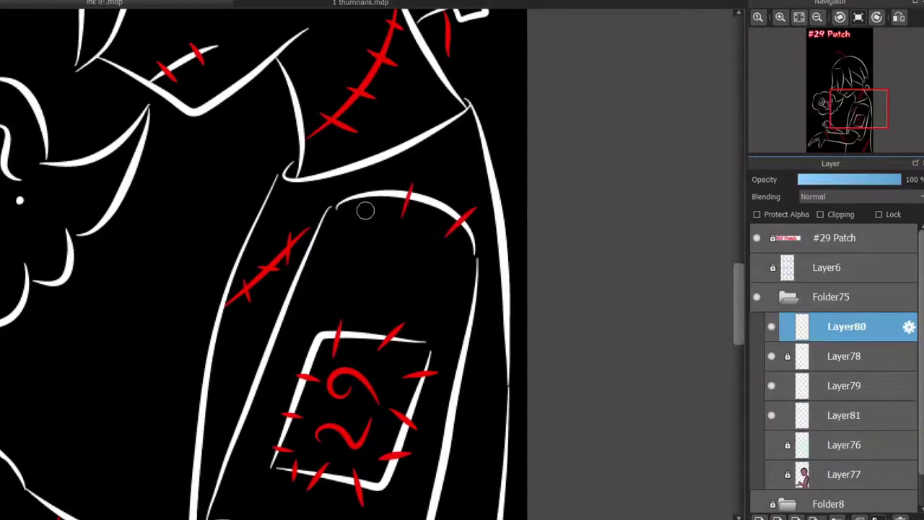
- Try to draw a red V-shaped patch edge with stitches on the arm beneath the sleeve hem
scroll(600, 287, down, 10)
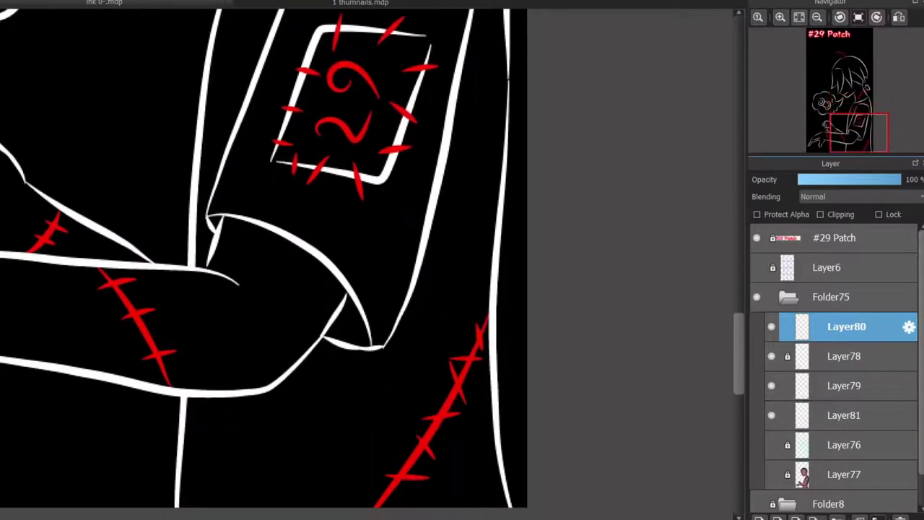
scroll(288, 326, up, 2)
drag(254, 142, 296, 191)
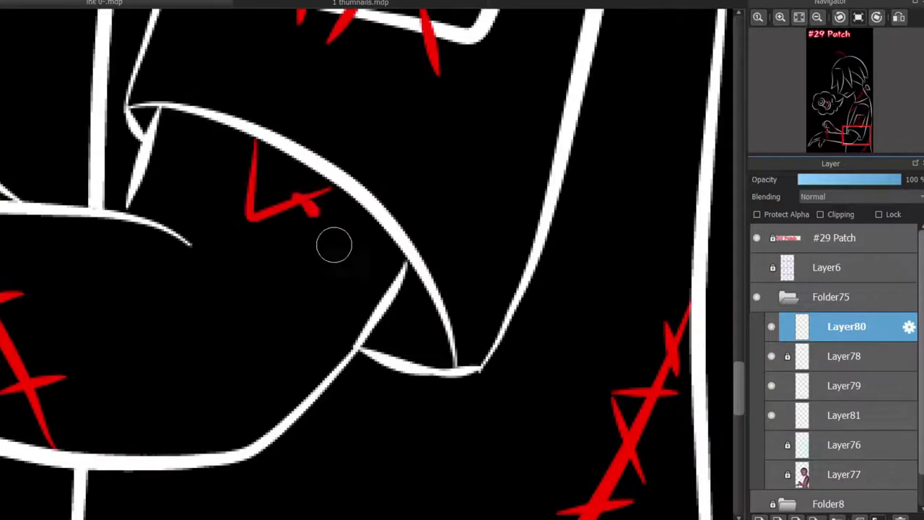
mouse_move(334, 245)
mouse_down()
mouse_move(301, 227)
mouse_move(390, 249)
mouse_up()
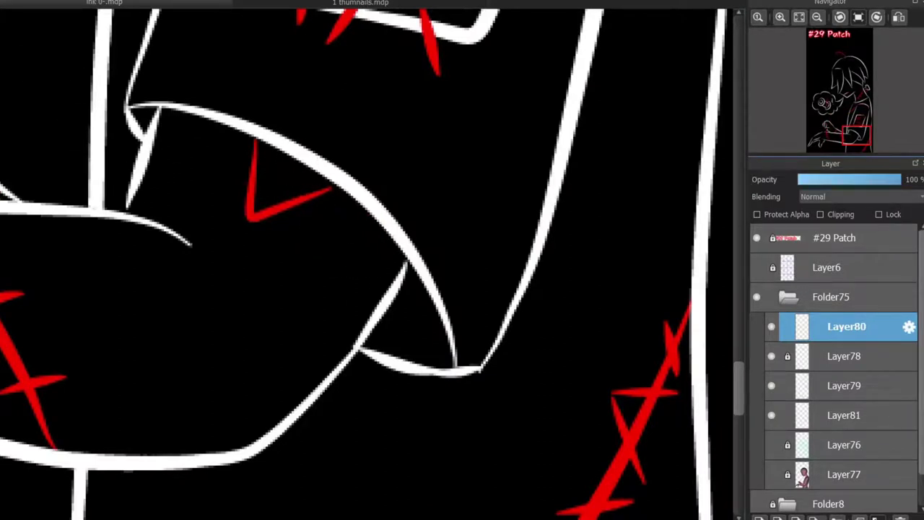
key(ctrl+z)
- Draw a curved red seam with four cross stitches across the arm just below the sleeve hem on Layer81
mouse_move(149, 165)
mouse_down()
mouse_move(328, 234)
mouse_move(351, 284)
mouse_up()
key(ctrl+z)
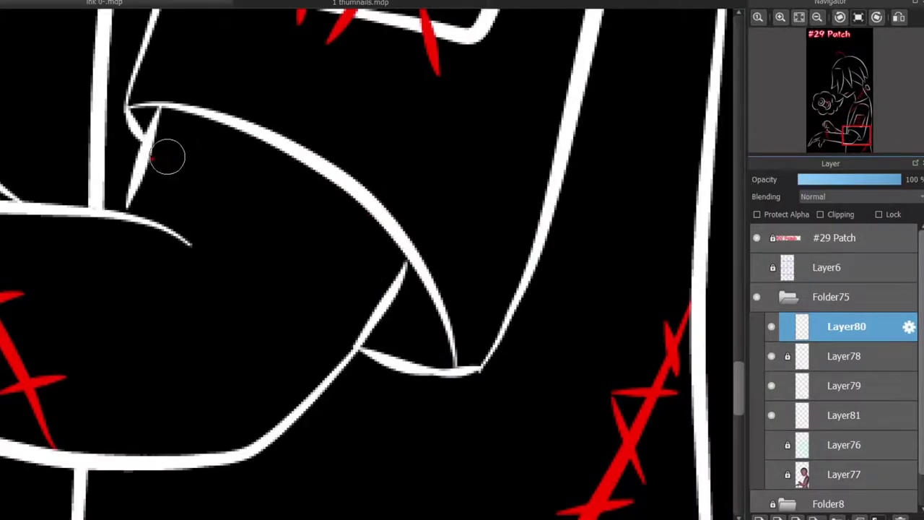
drag(168, 158, 378, 289)
key(ctrl+z)
click(846, 415)
mouse_move(152, 157)
mouse_down()
mouse_move(302, 218)
mouse_move(388, 302)
mouse_move(153, 160)
mouse_move(324, 234)
mouse_move(372, 289)
mouse_up()
key(ctrl+z)
key(ctrl+z)
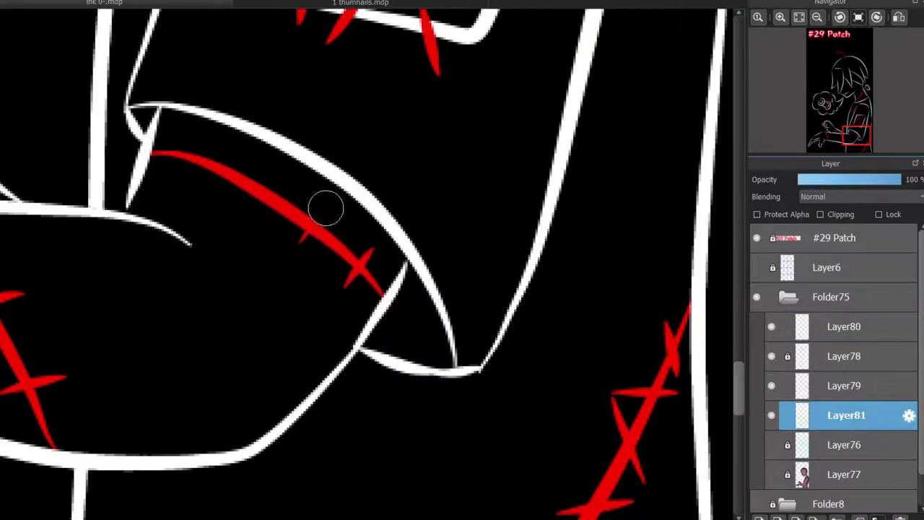
- Draw a curved red seam with three cross stitches across the cheek, running behind the hair strand down to the jaw
scroll(611, 224, down, 3)
scroll(611, 224, up, 4)
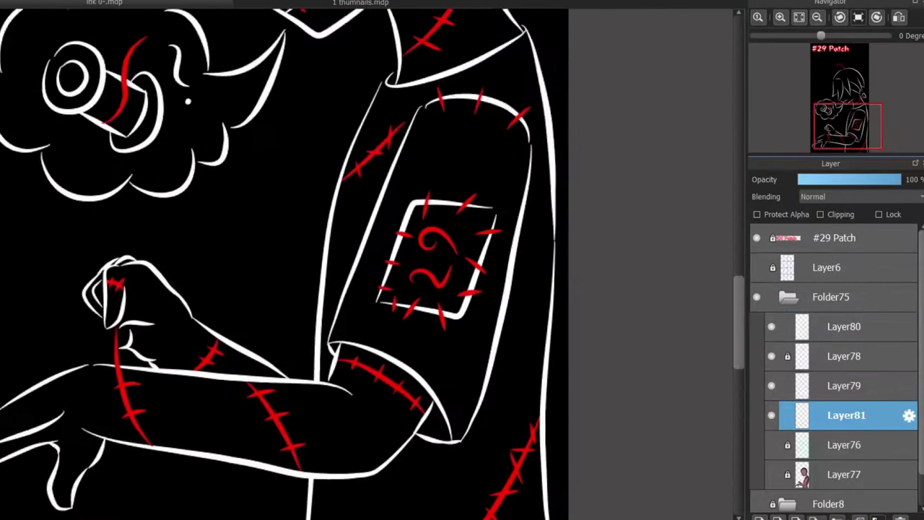
scroll(373, 264, up, 3)
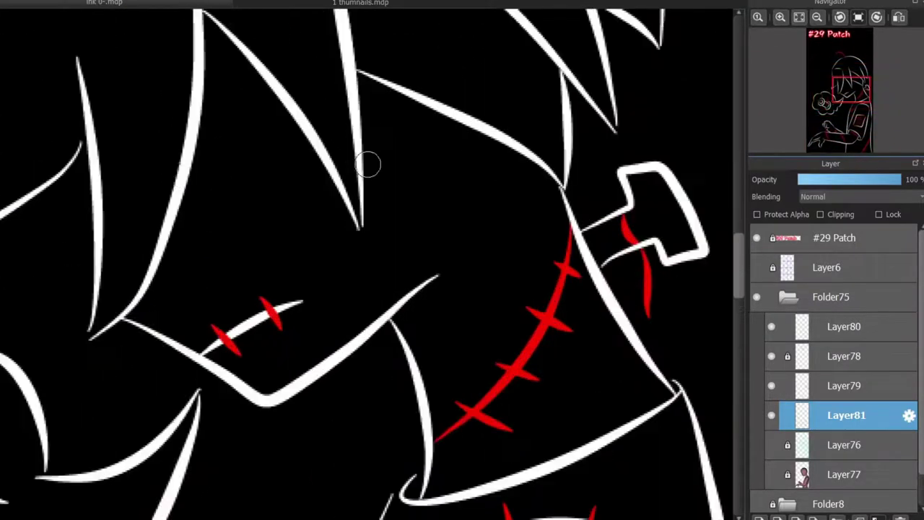
mouse_move(177, 184)
mouse_down()
mouse_move(349, 255)
mouse_move(388, 301)
mouse_up()
key(ctrl+z)
drag(190, 195, 354, 242)
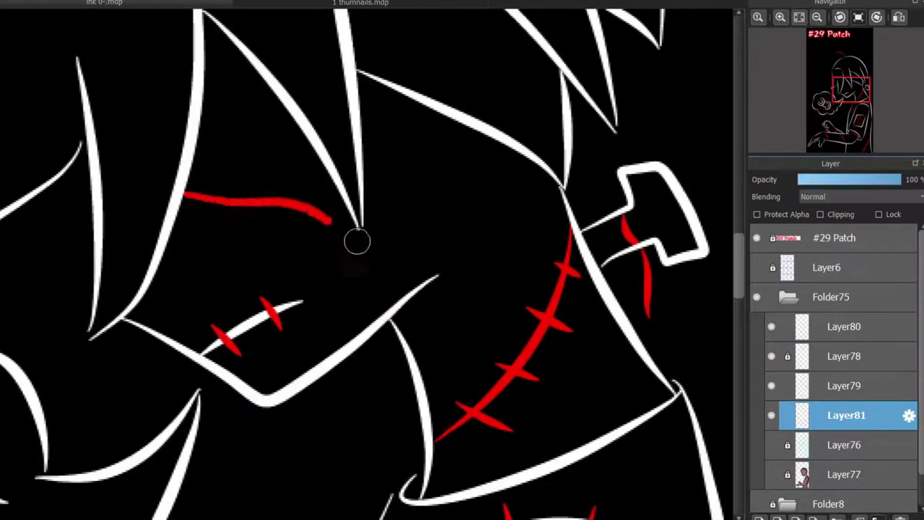
key(ctrl+z)
drag(181, 190, 402, 289)
key(ctrl+z)
mouse_move(184, 163)
mouse_down()
mouse_move(332, 198)
mouse_move(398, 280)
mouse_move(427, 264)
mouse_up()
key(ctrl+z)
drag(379, 237, 408, 207)
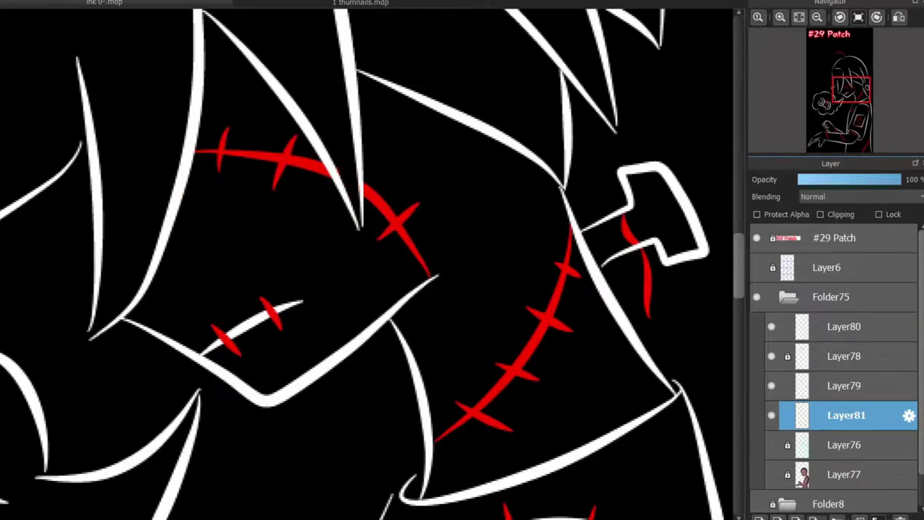
- Add a curled fingertip outline and a short knuckle crease in white to the pinching hand, using the Layer77 painting as reference
scroll(376, 512, down, 3)
drag(376, 513, 369, 181)
scroll(368, 180, up, 3)
scroll(367, 264, down, 2)
scroll(366, 264, up, 2)
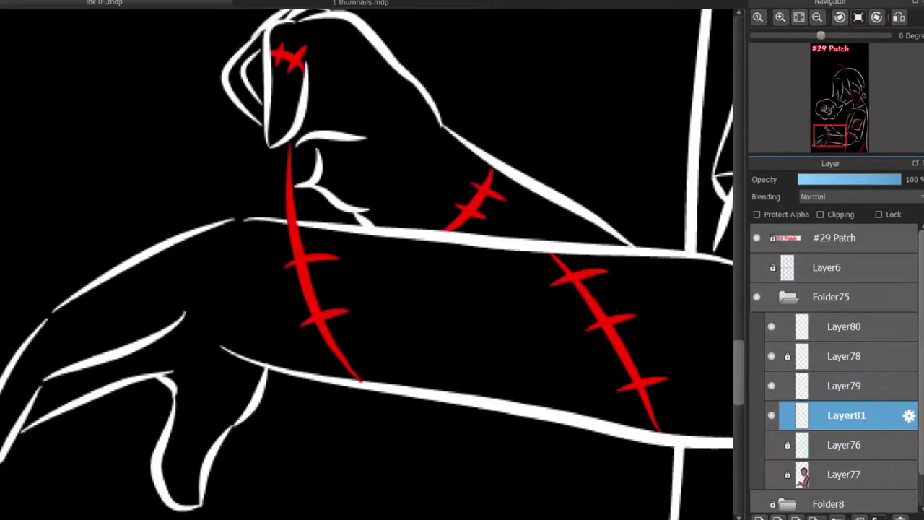
click(771, 416)
scroll(292, 183, up, 2)
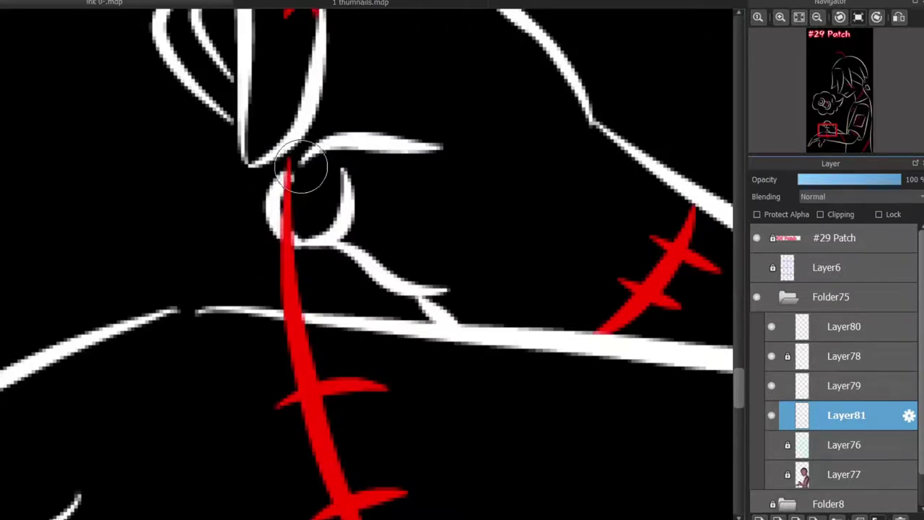
scroll(428, 188, down, 2)
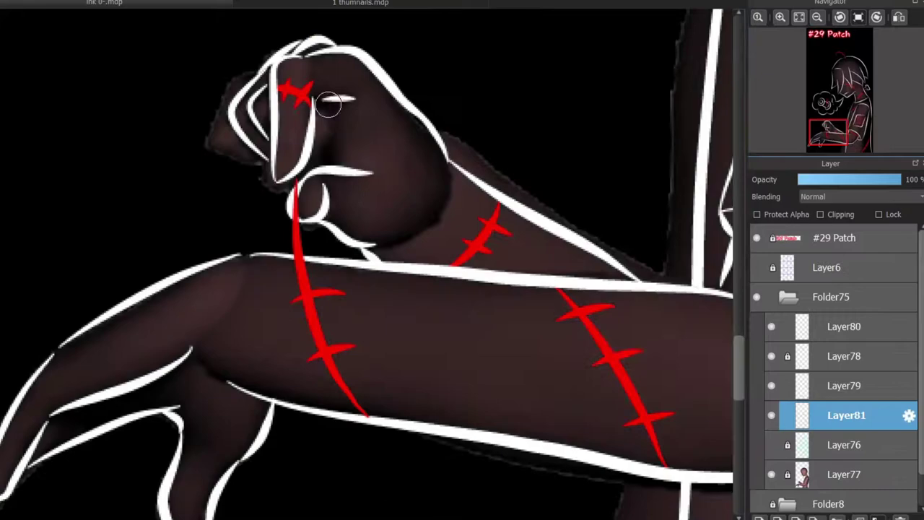
scroll(328, 105, up, 2)
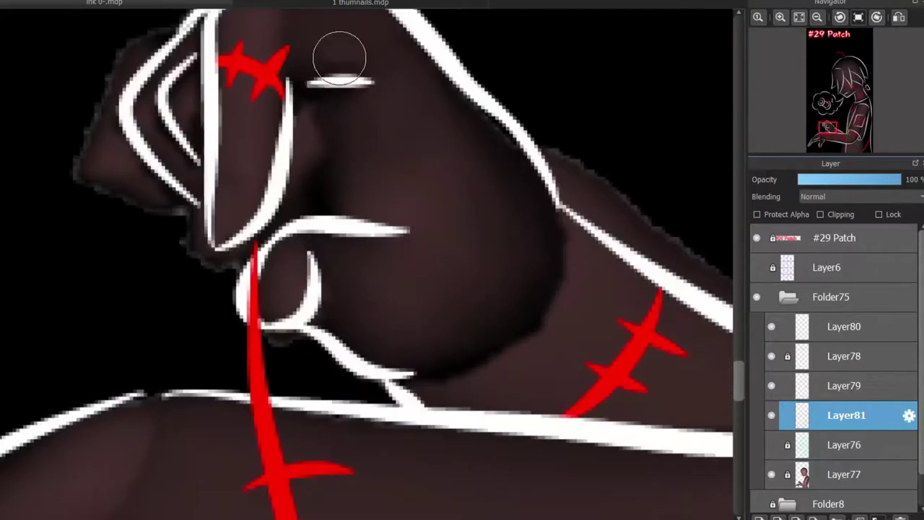
scroll(375, 140, down, 2)
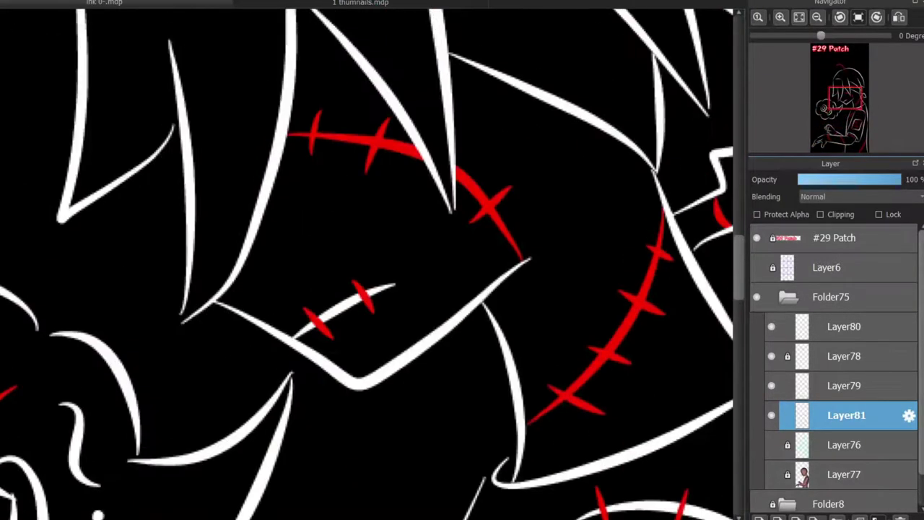
- Try to add thin red accent lines along the inner edge and lower tip of the front bangs
scroll(366, 260, down, 2)
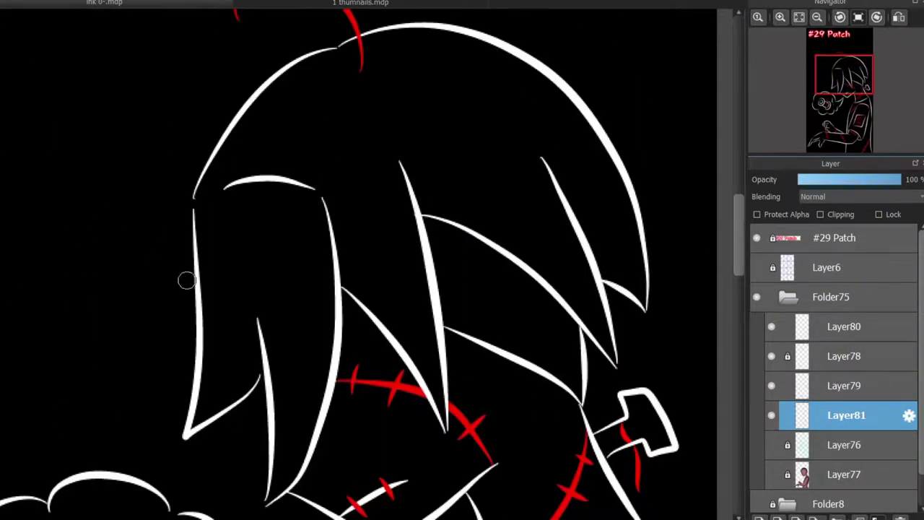
drag(318, 205, 310, 477)
key(ctrl+z)
mouse_move(325, 394)
mouse_down()
mouse_move(271, 498)
mouse_move(316, 210)
mouse_up()
key(ctrl+z)
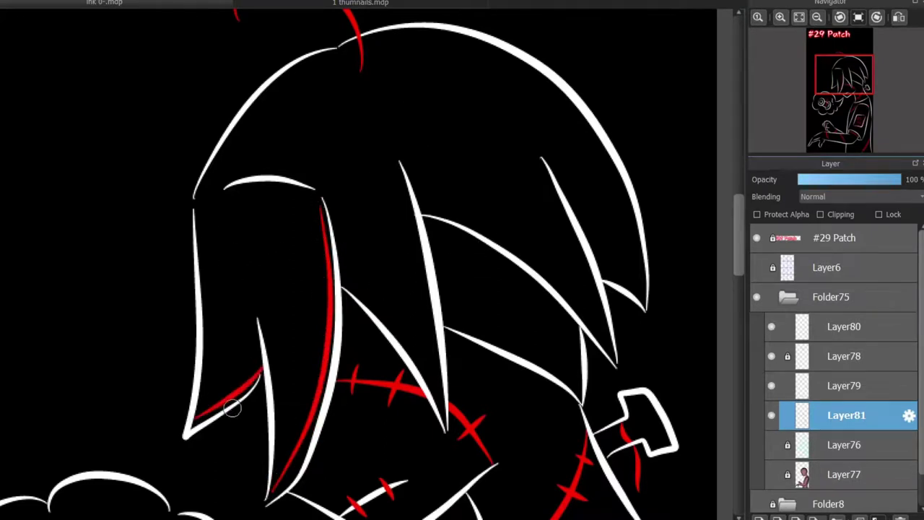
key(ctrl+z)
- Try to add a tapered red accent line along the long middle hair strand
drag(396, 182, 441, 407)
key(ctrl+z)
drag(394, 166, 430, 318)
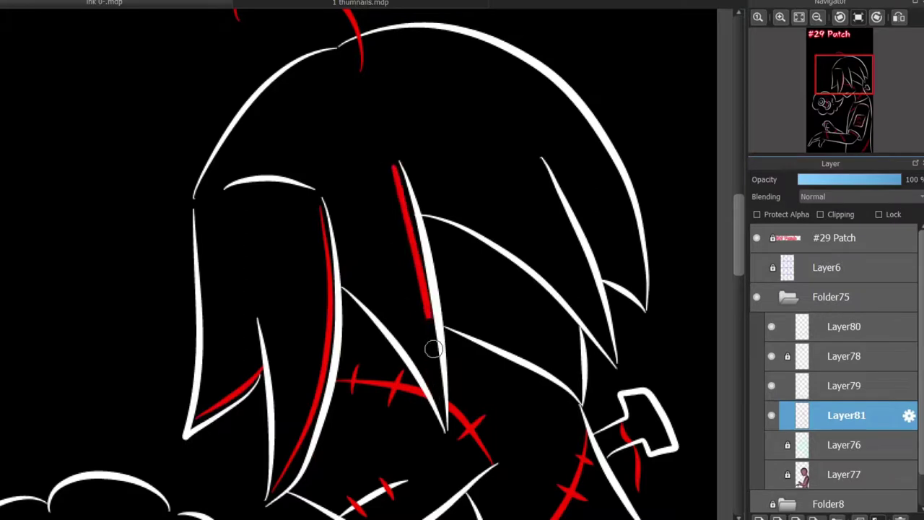
mouse_move(439, 239)
mouse_down()
mouse_move(471, 242)
mouse_move(561, 320)
mouse_up()
key(ctrl+z)
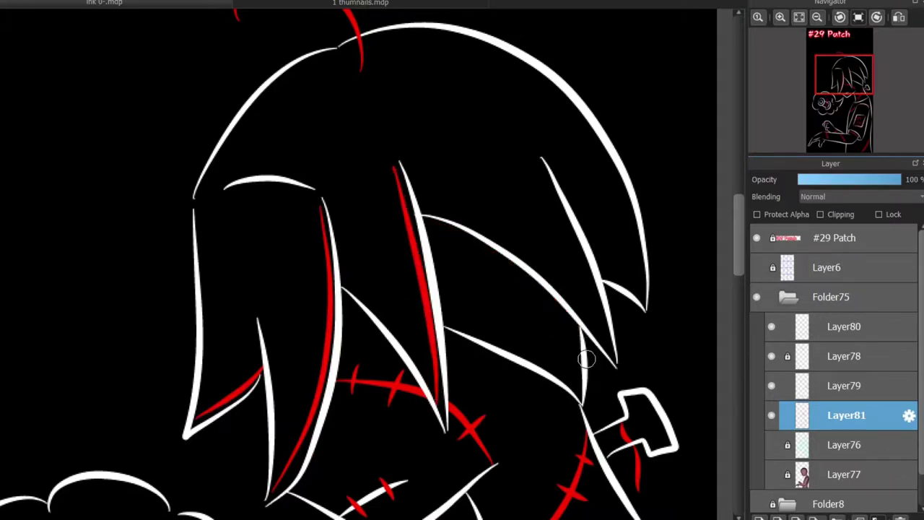
- Try to add tapered red accents along the back hair strand and the short strand above the neck, cleaning off the overlap
scroll(587, 359, up, 2)
drag(569, 394, 566, 254)
scroll(570, 303, up, 2)
click(490, 88)
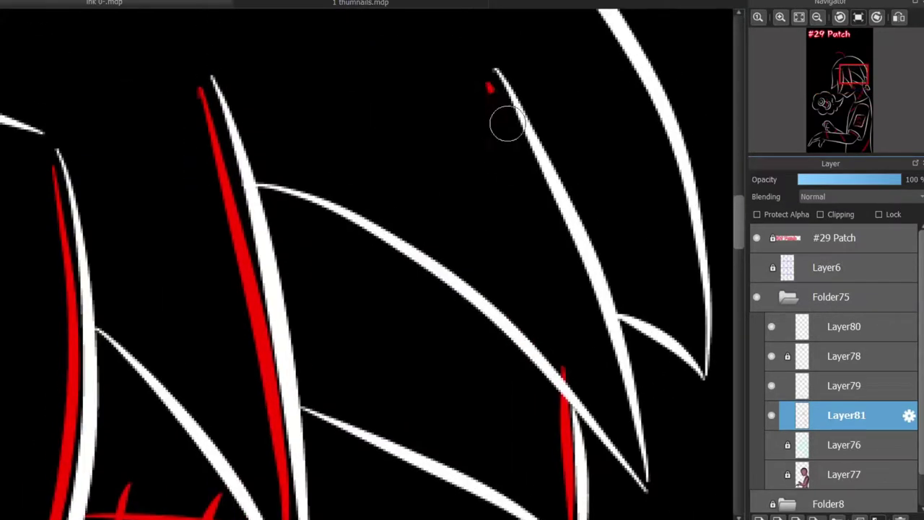
mouse_move(508, 124)
mouse_down()
mouse_move(619, 437)
mouse_move(489, 94)
mouse_move(643, 466)
mouse_up()
key(ctrl+z)
key(ctrl+z)
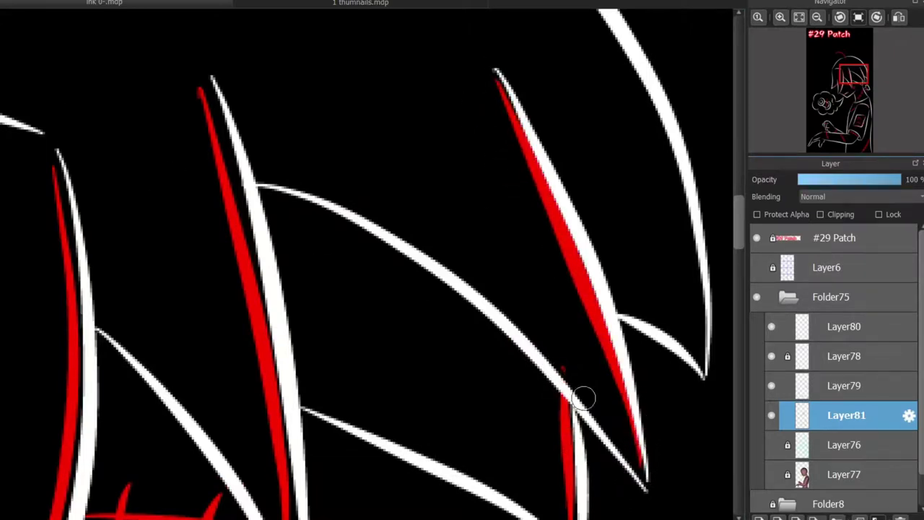
scroll(479, 284, down, 3)
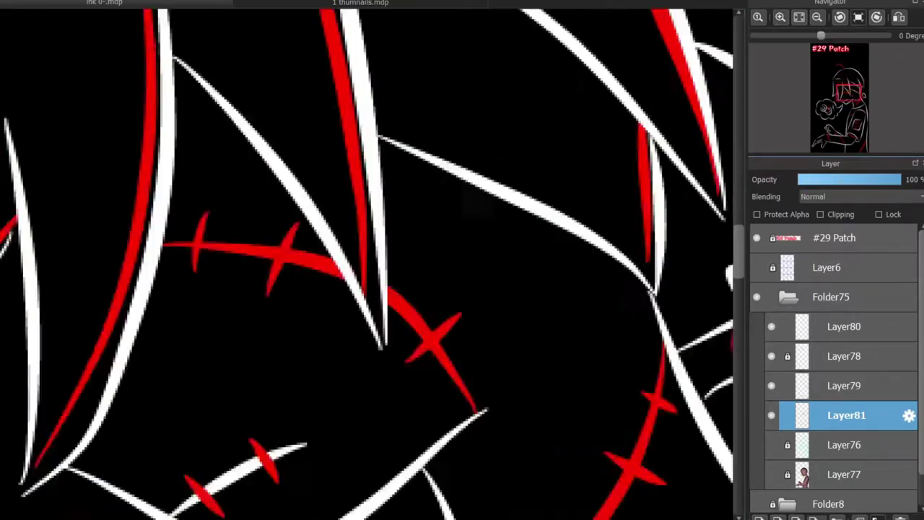
scroll(478, 285, up, 3)
drag(479, 284, 261, 354)
scroll(261, 354, down, 3)
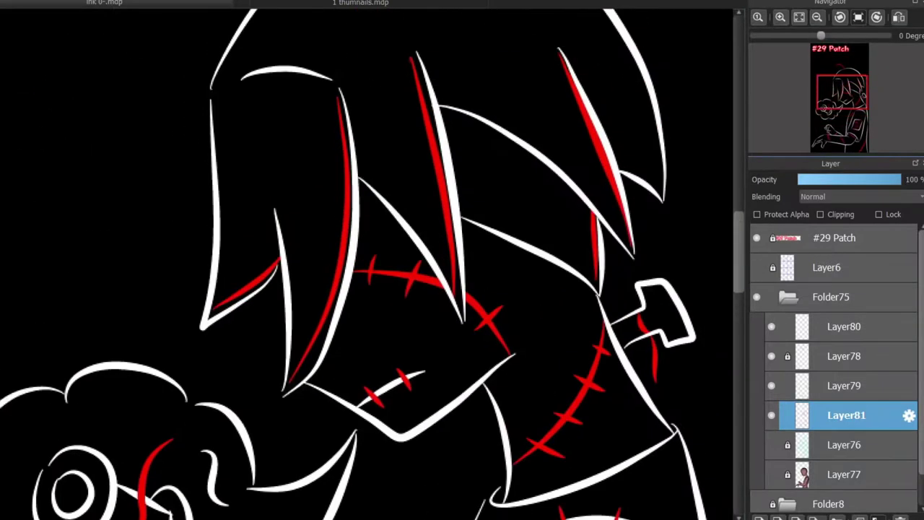
- Undo the red accents on the back hair strands
scroll(702, 150, up, 3)
key(ctrl+z)
key(ctrl+z)
key(ctrl+z)
key(ctrl+z)
key(ctrl+z)
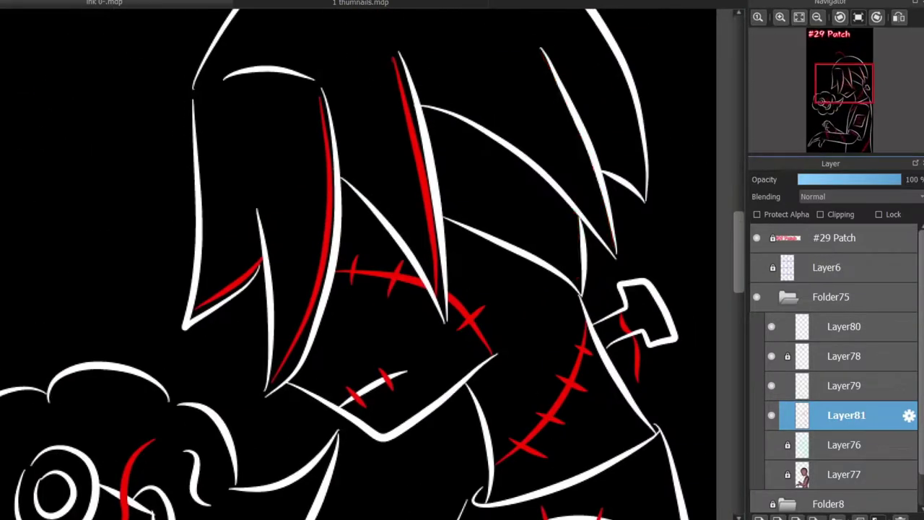
- Review the whole figure's line art, from the hair and spool bubble down to the sleeve patch and arms
scroll(707, 233, down, 3)
scroll(707, 233, up, 2)
scroll(706, 233, down, 3)
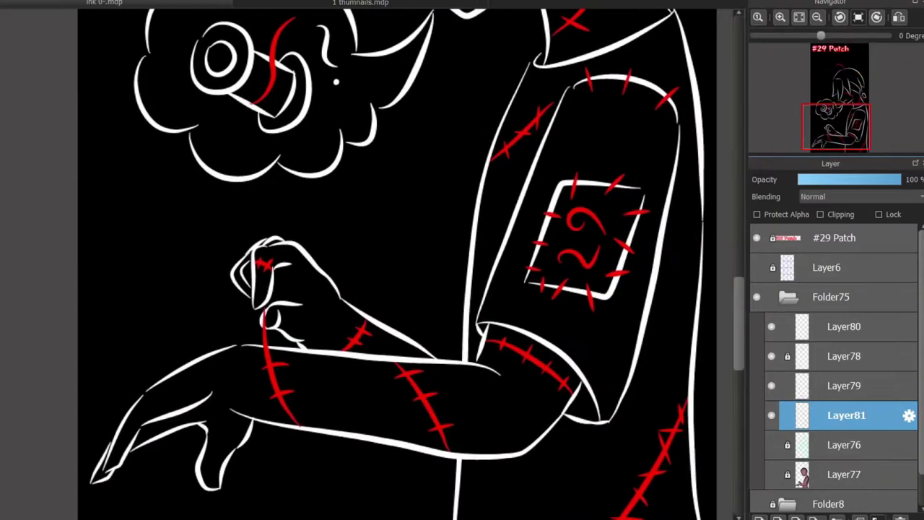
scroll(707, 233, up, 3)
scroll(707, 233, down, 3)
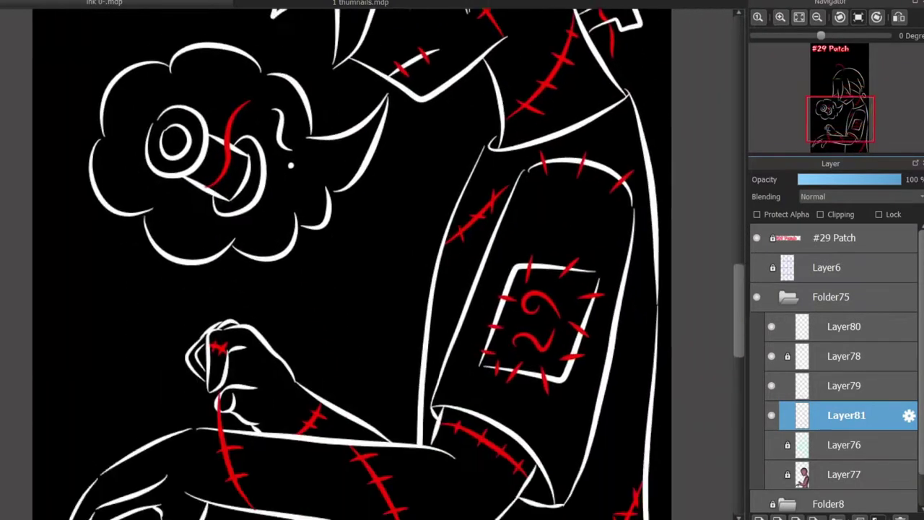
scroll(707, 233, up, 3)
scroll(707, 233, up, 2)
scroll(707, 233, down, 3)
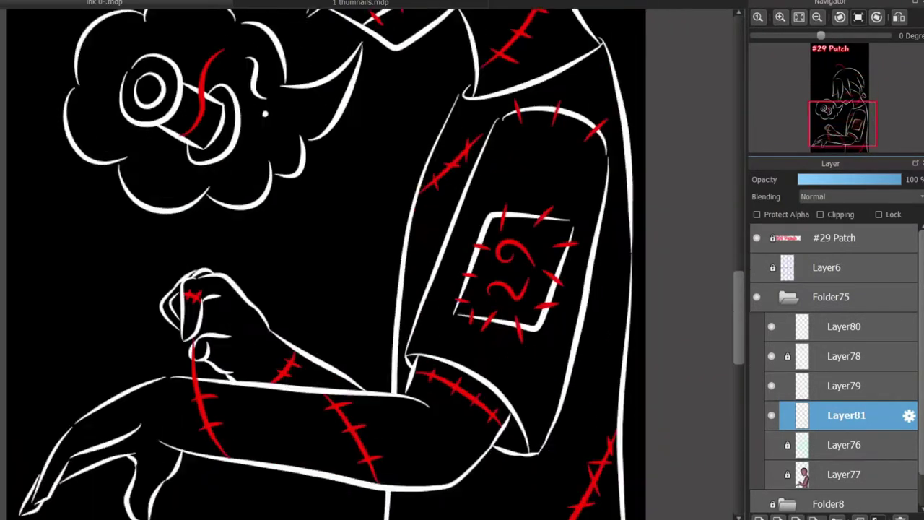
scroll(707, 234, up, 3)
scroll(279, 407, down, 3)
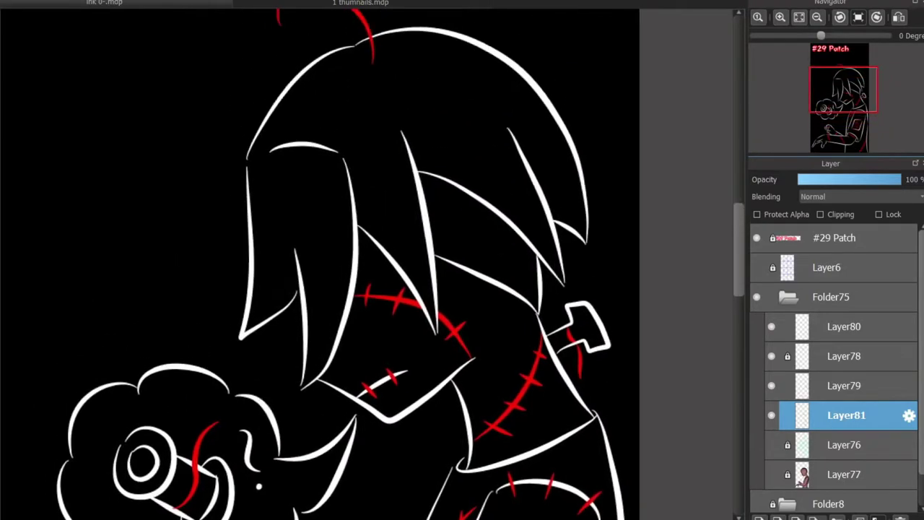